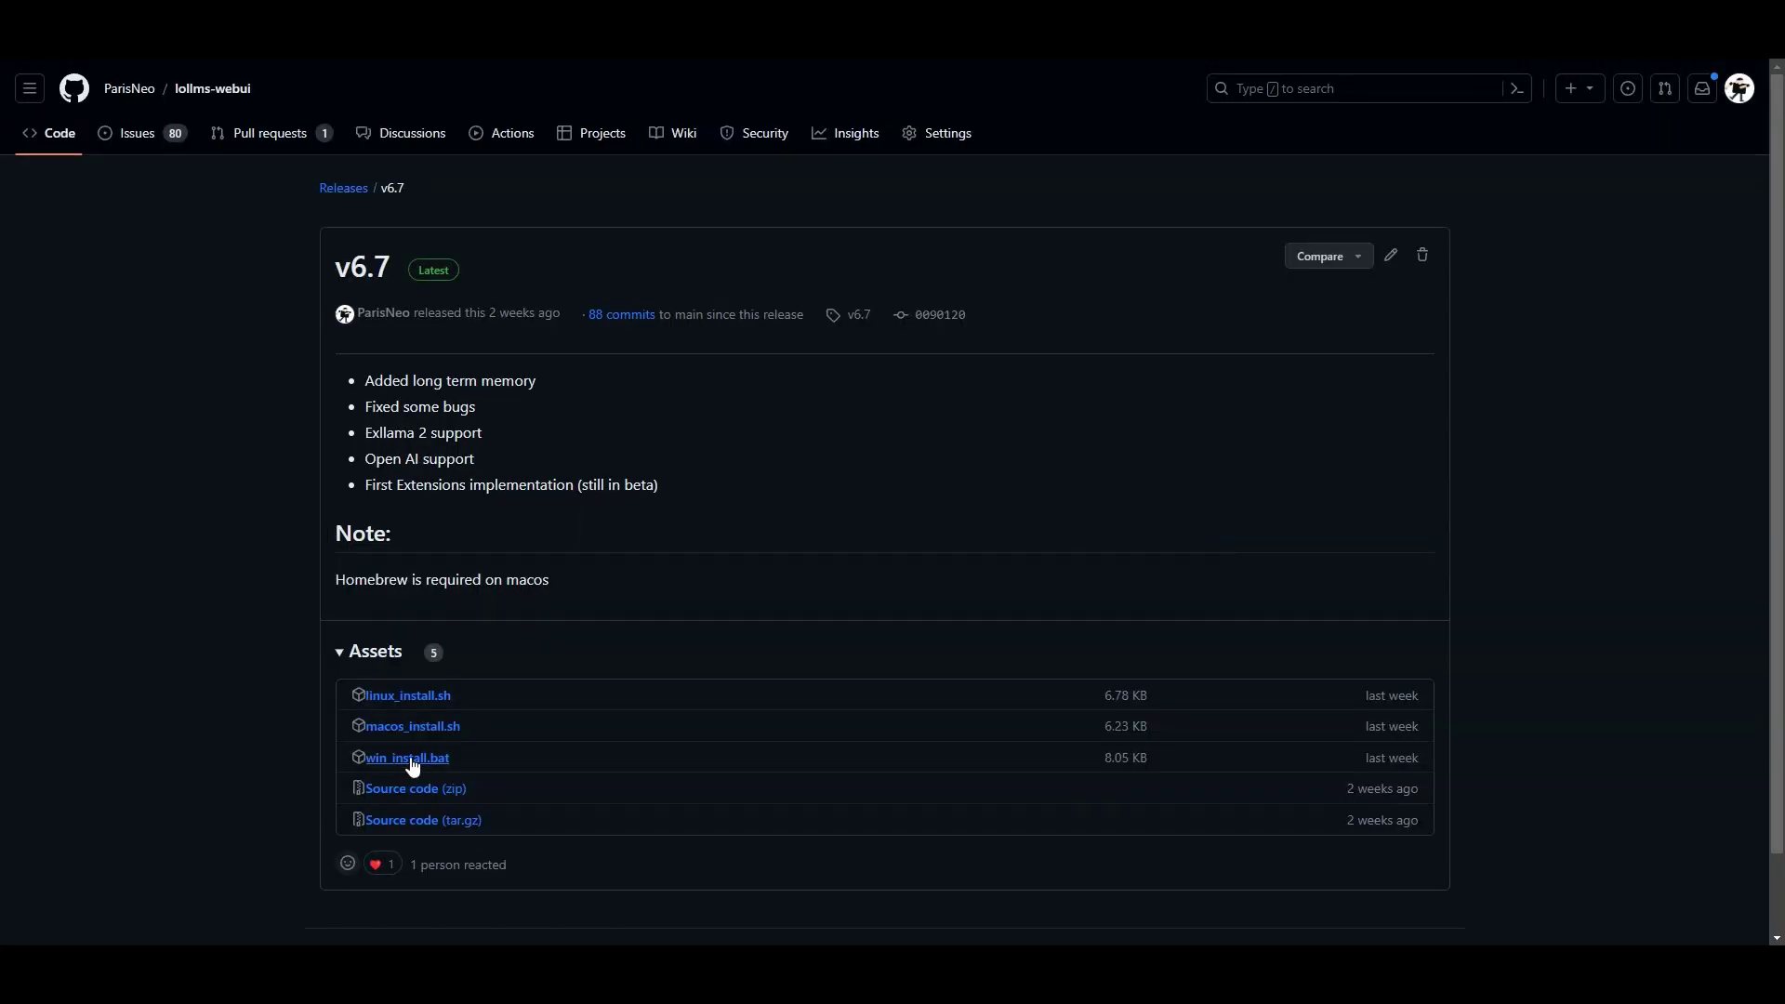
Download win_install.bat from the v6.7 release assets into the test_install folder and run it, overriding the SmartScreen block
{"action": "left_click", "coordinate": [407, 757]}
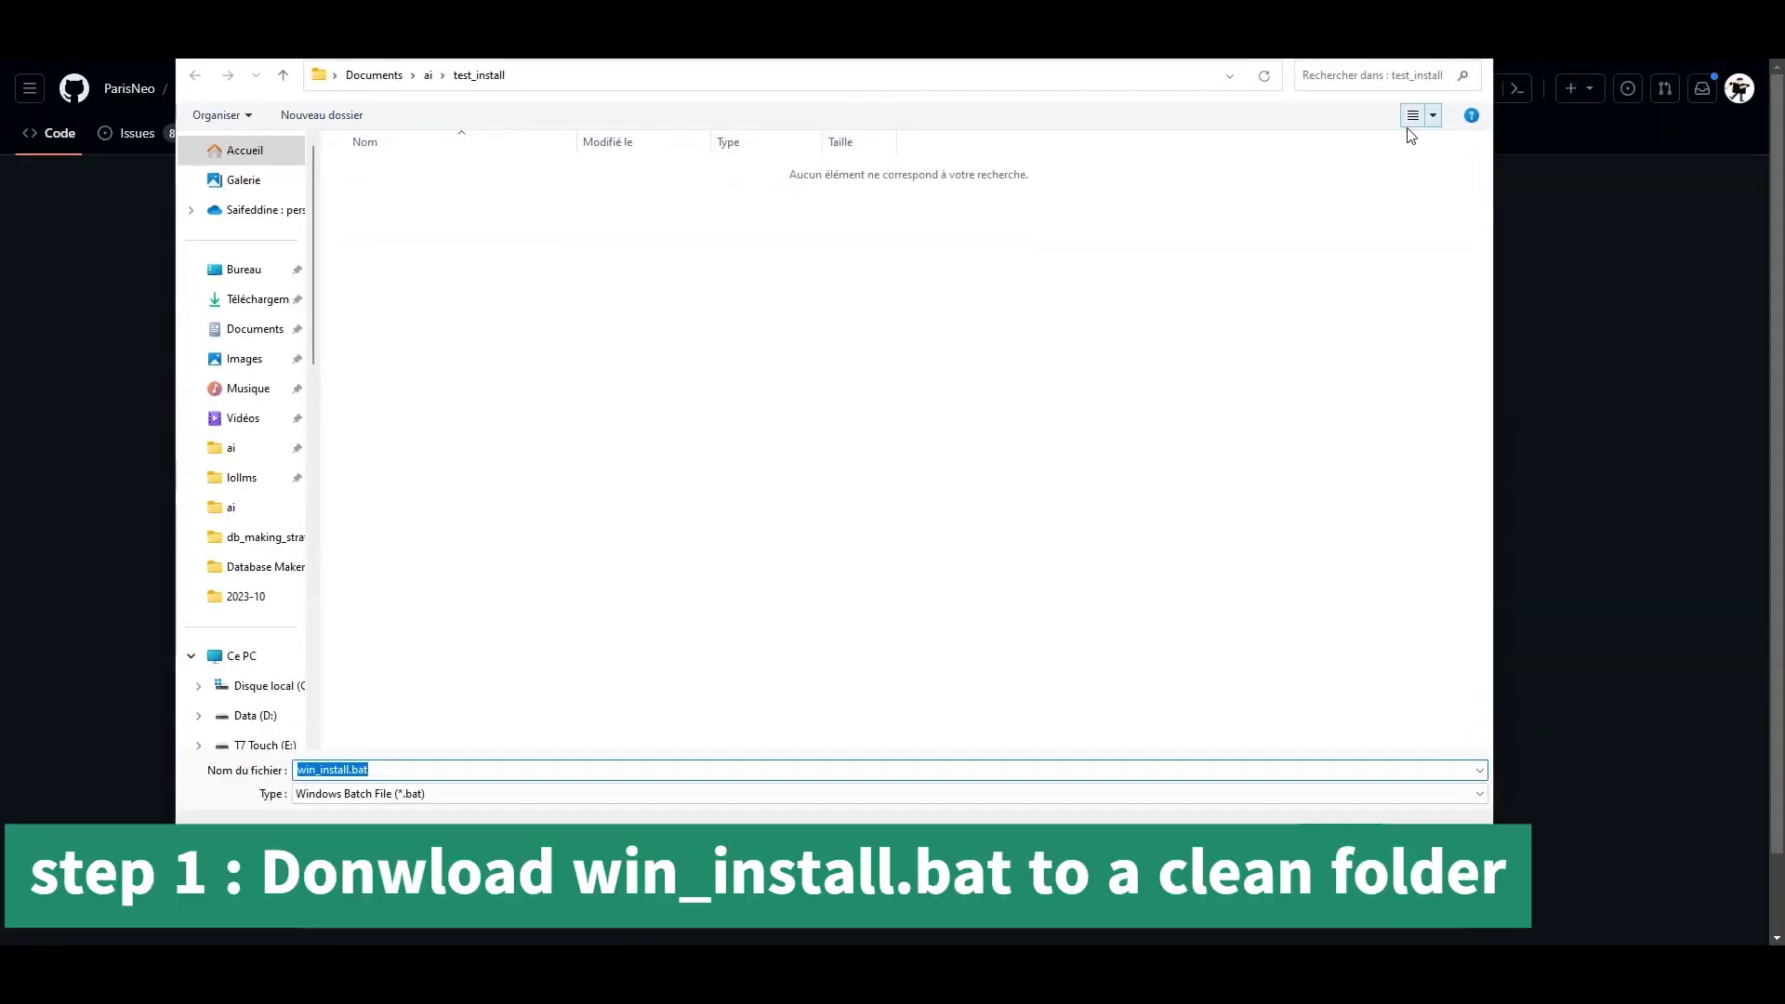
{"action": "key", "text": "Return"}
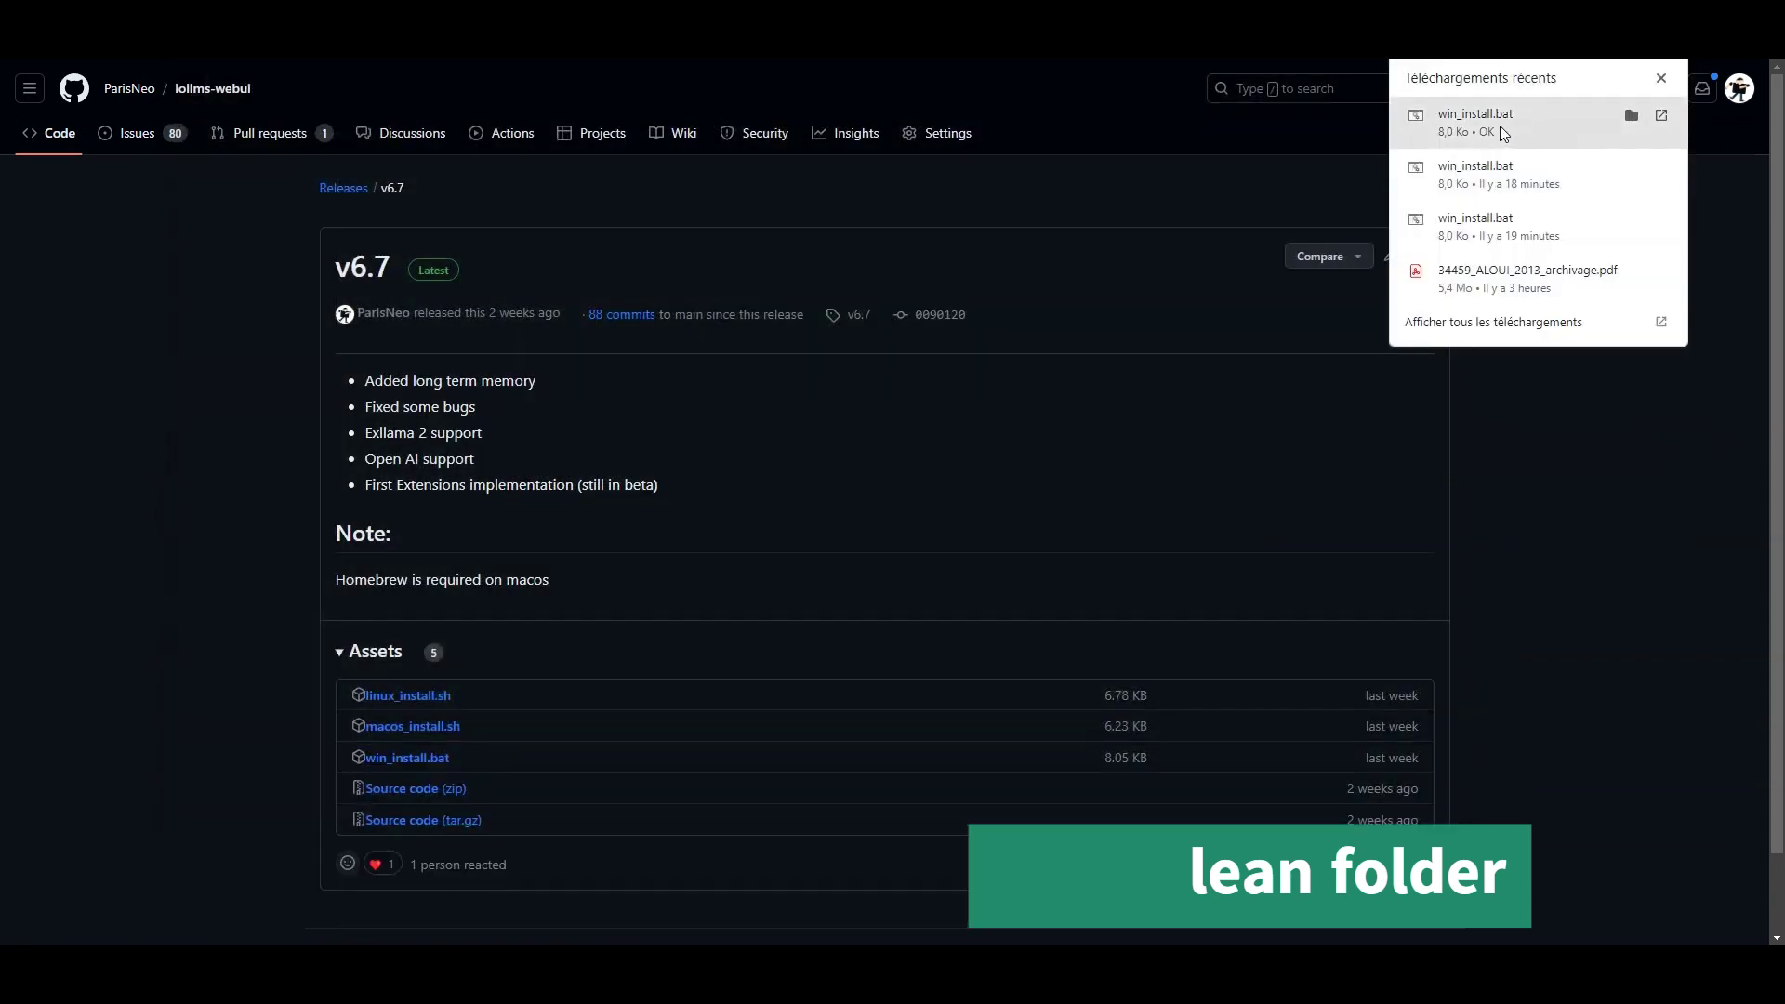
{"action": "left_click", "coordinate": [1499, 126]}
{"action": "left_click", "coordinate": [814, 370]}
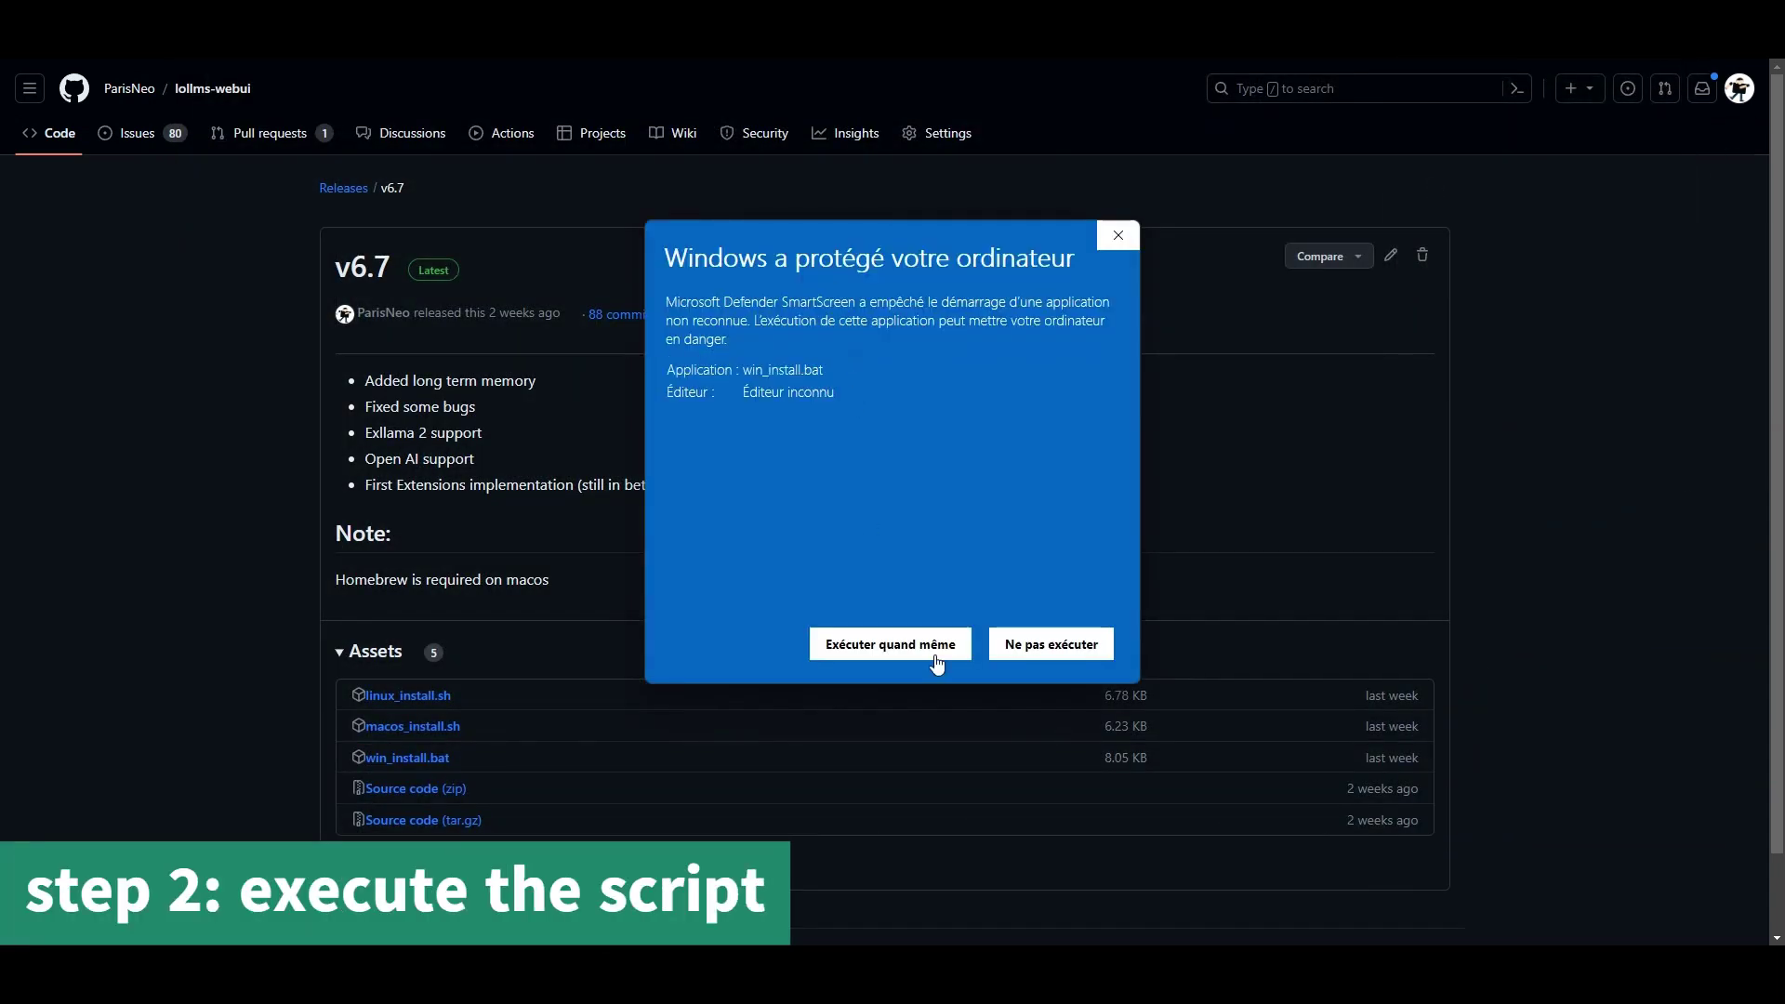
{"action": "left_click", "coordinate": [930, 651]}
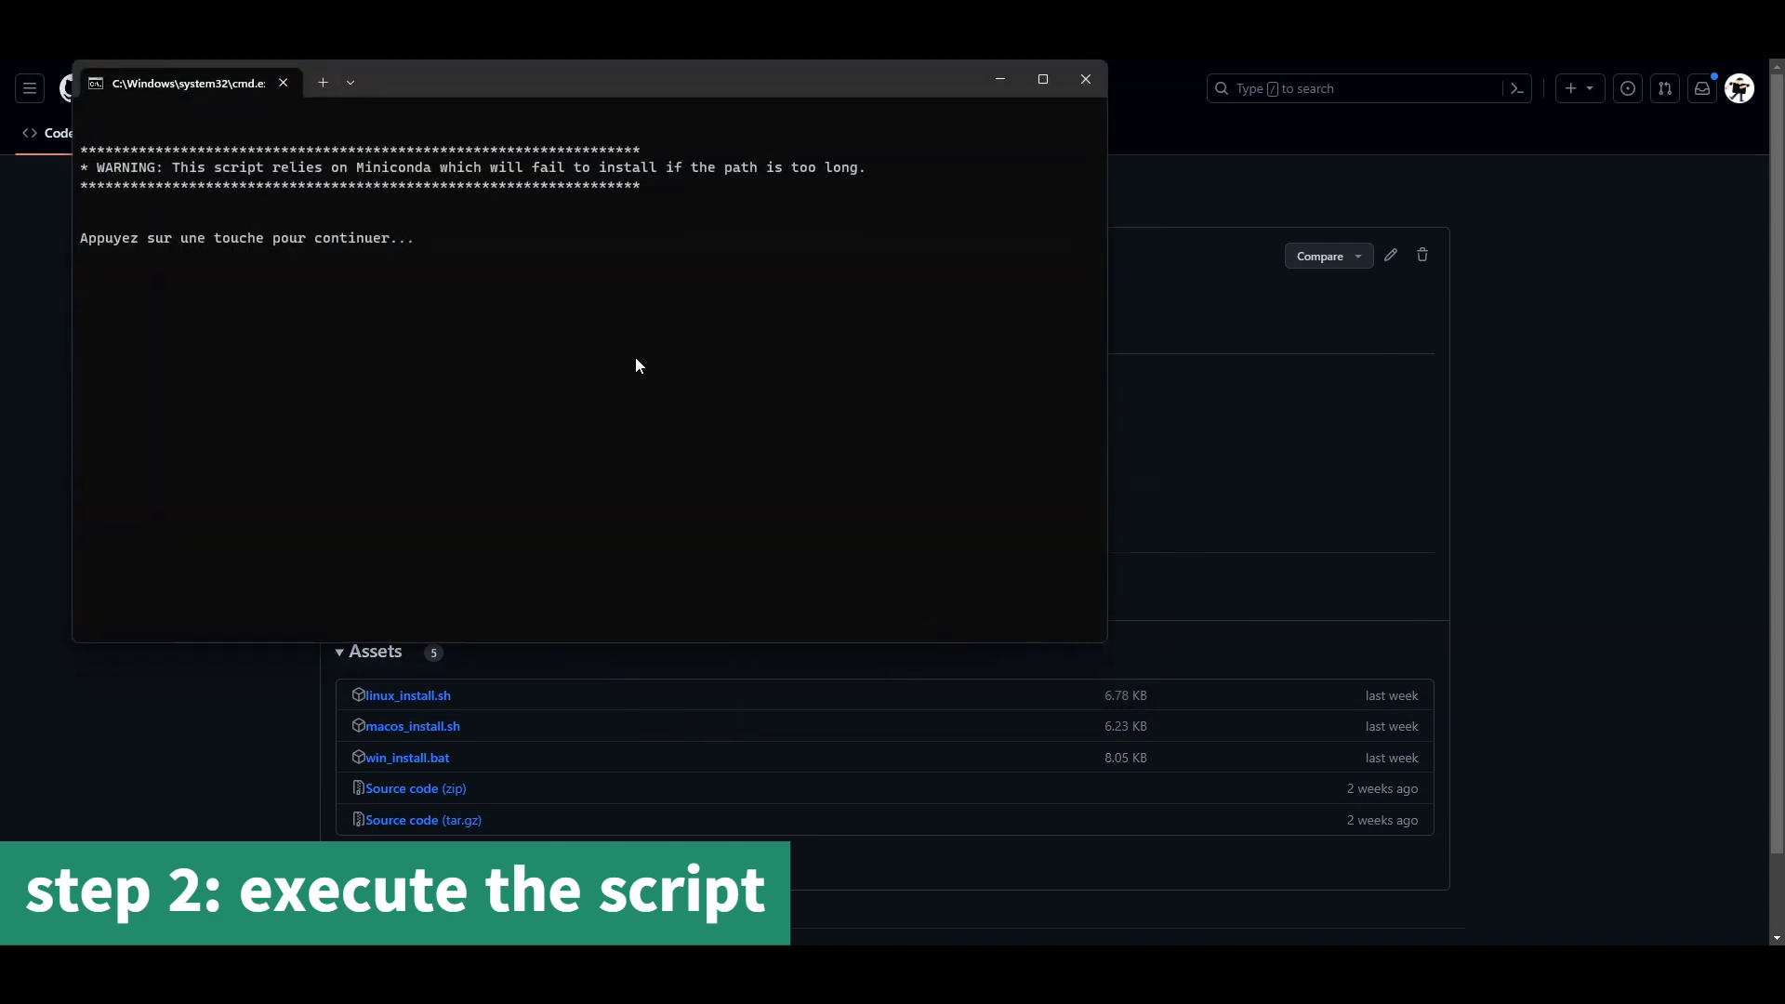
Continue past the Miniconda path warning and choose option A to enable the CUDA GPU
{"action": "key", "text": "Return"}
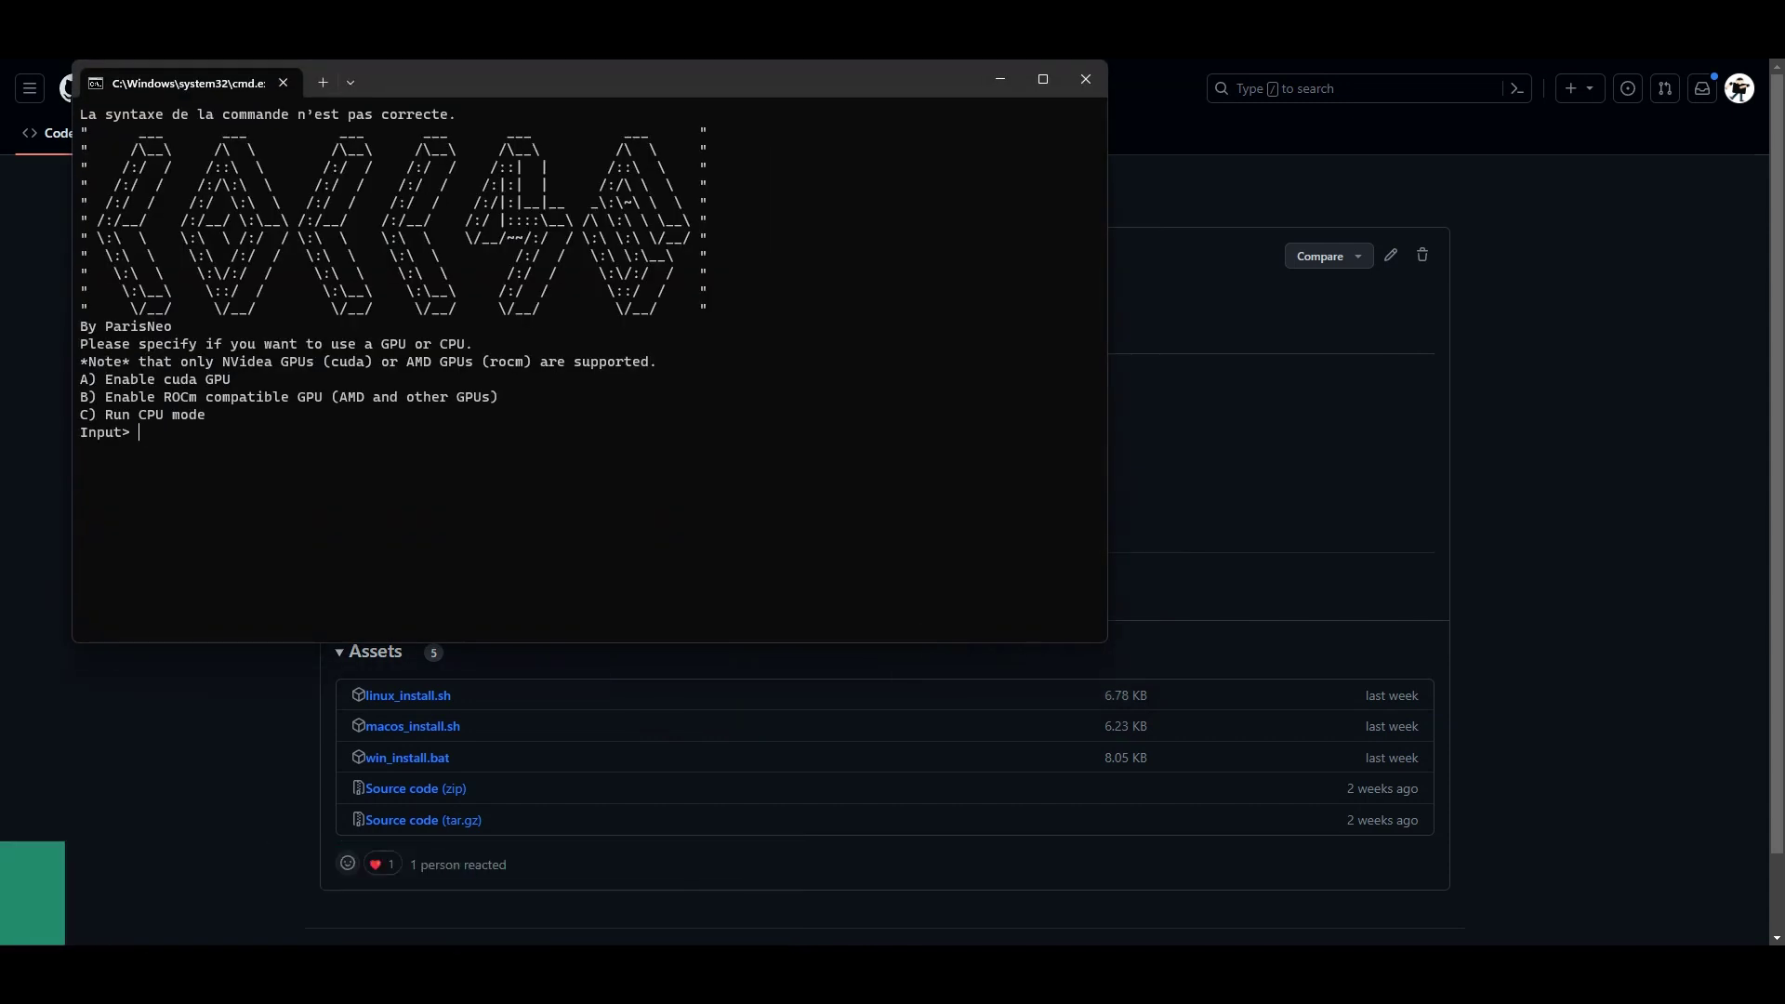
{"action": "type", "text": "A"}
{"action": "key", "text": "Return"}
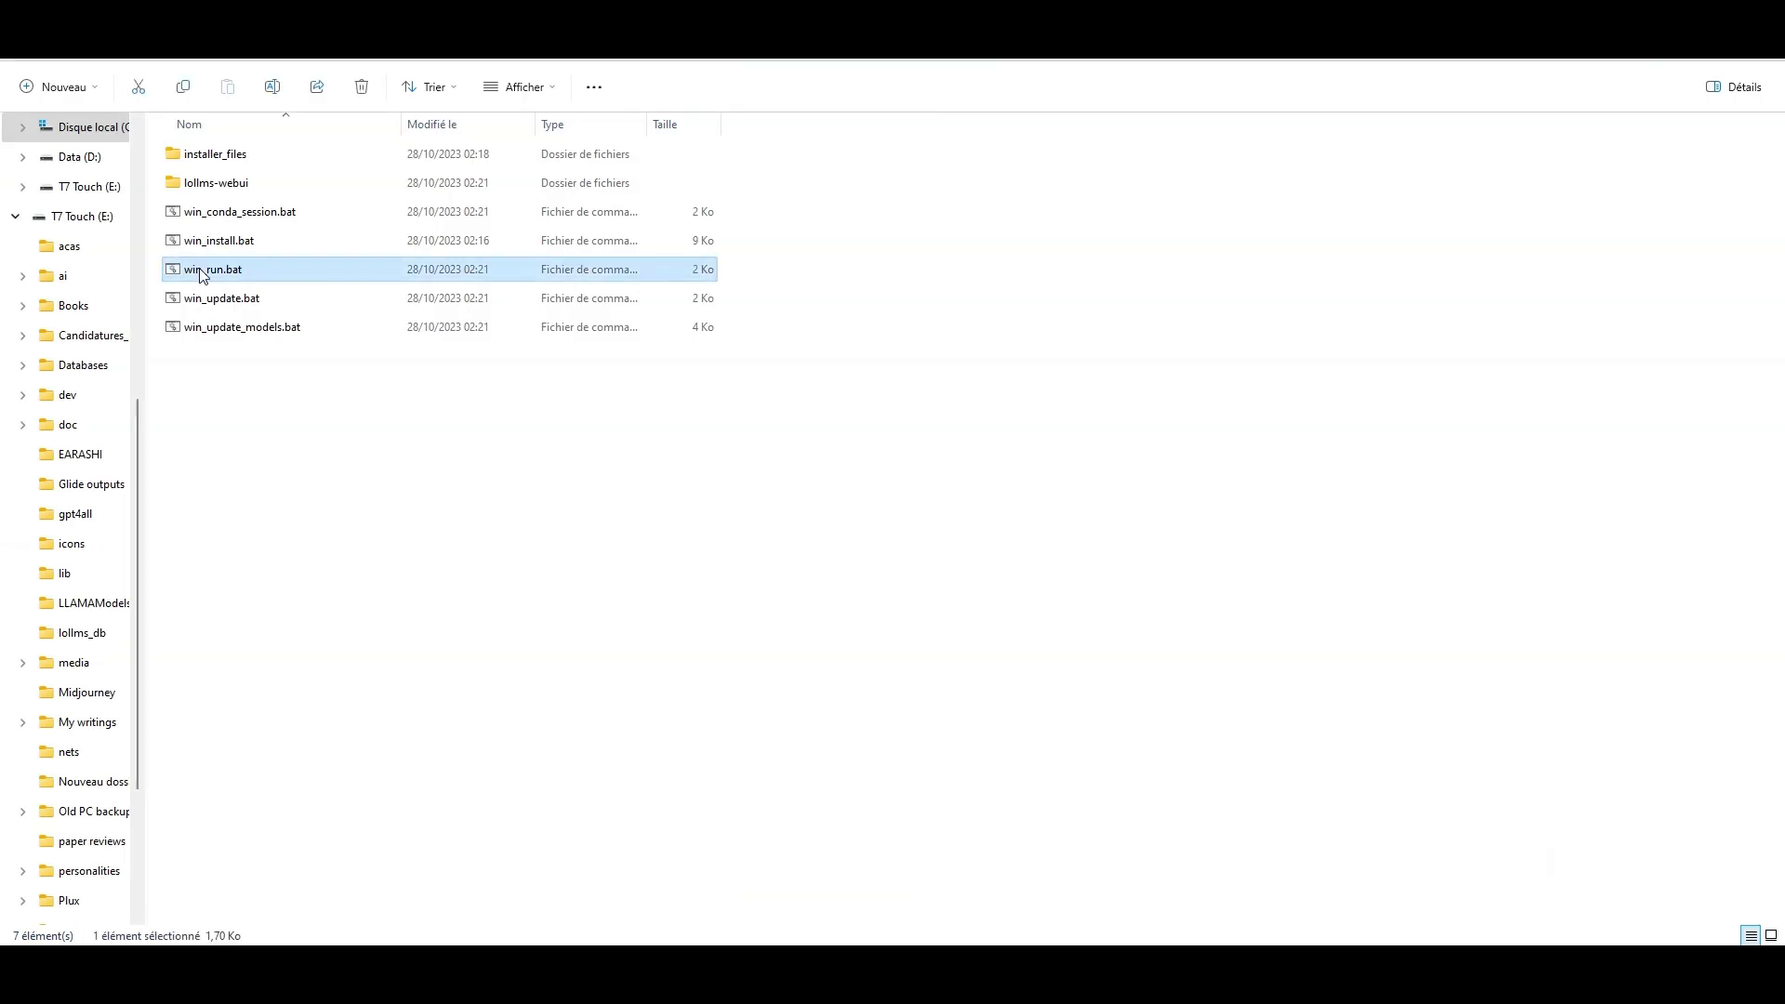
Launch win_run.bat from the install folder and set the personal data folder path to ./personal_data
{"action": "double_click", "coordinate": [238, 269]}
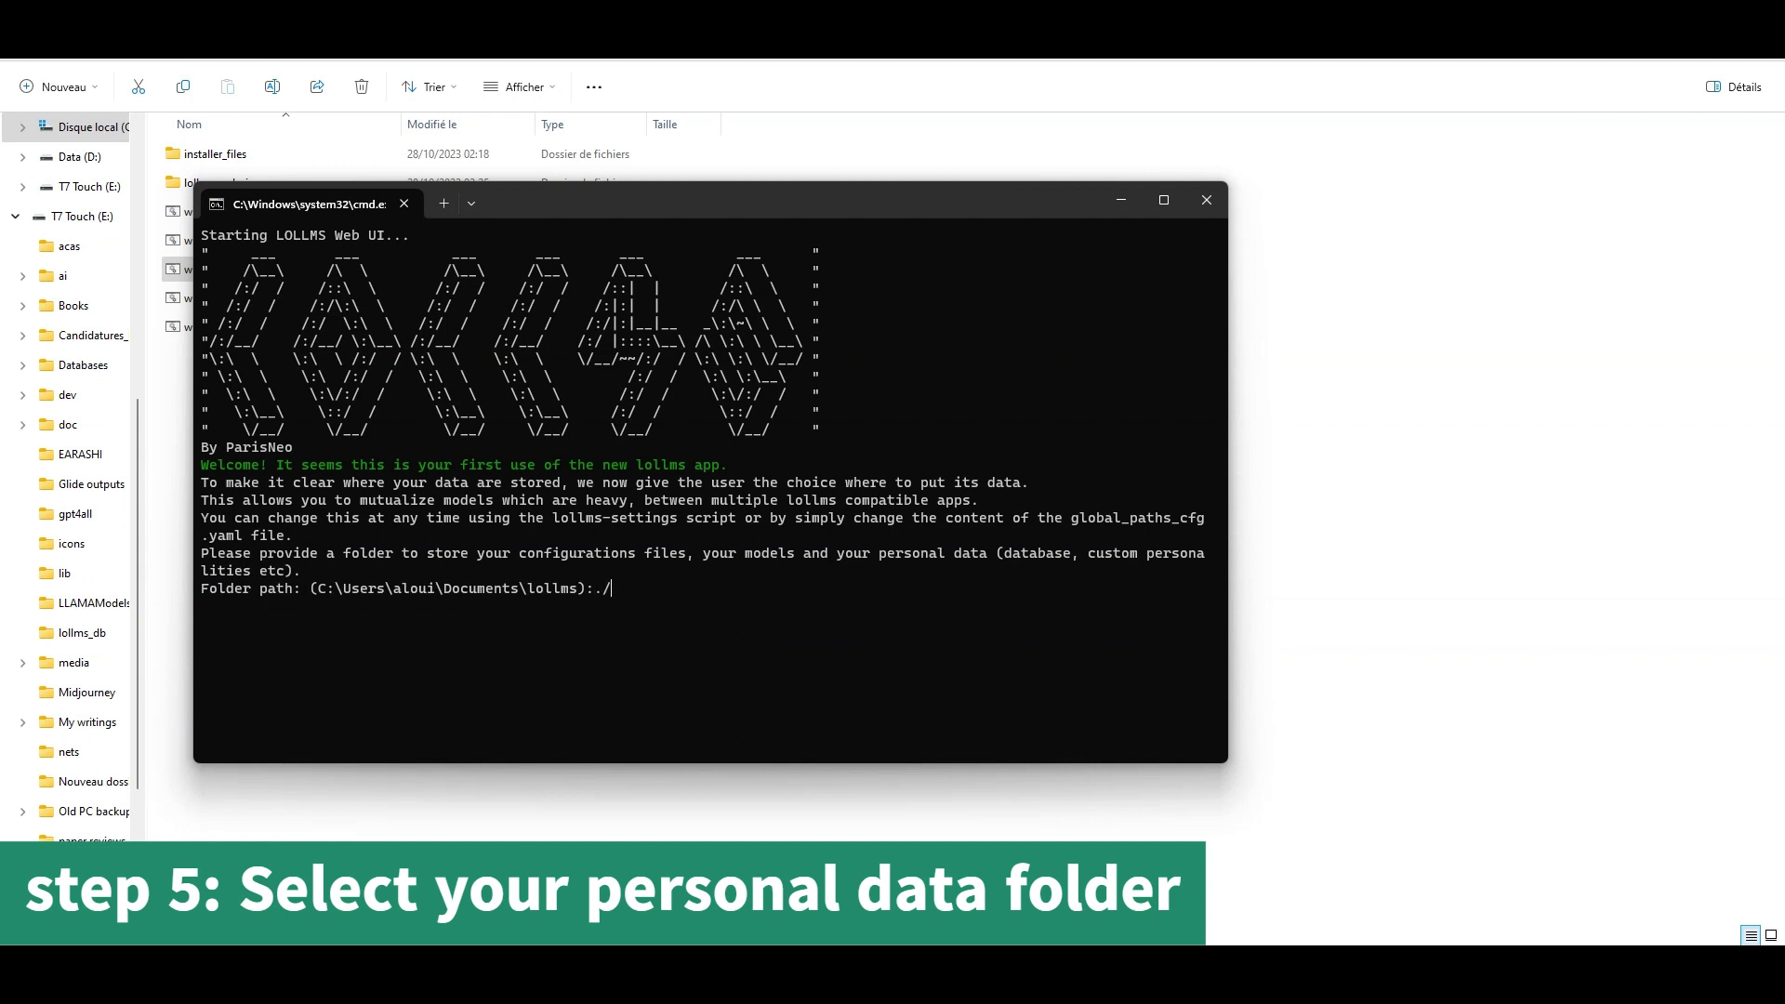
{"action": "type", "text": "./personal"}
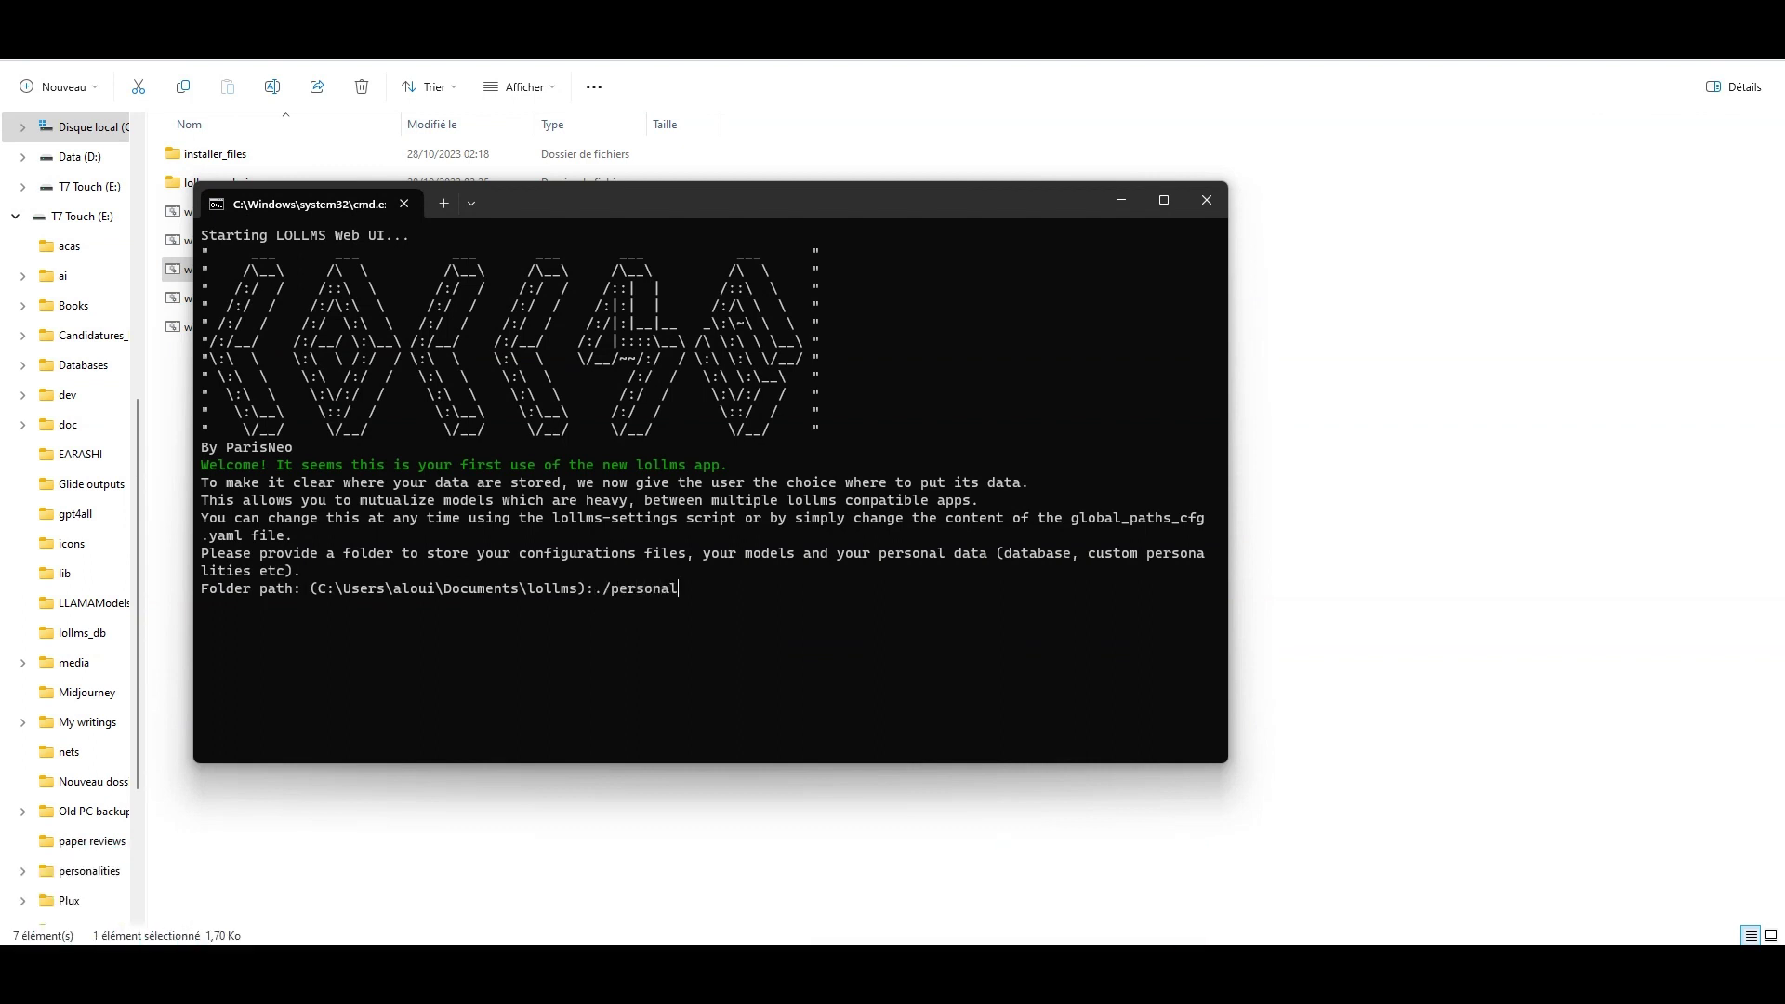
{"action": "type", "text": "_data"}
{"action": "key", "text": "Return"}
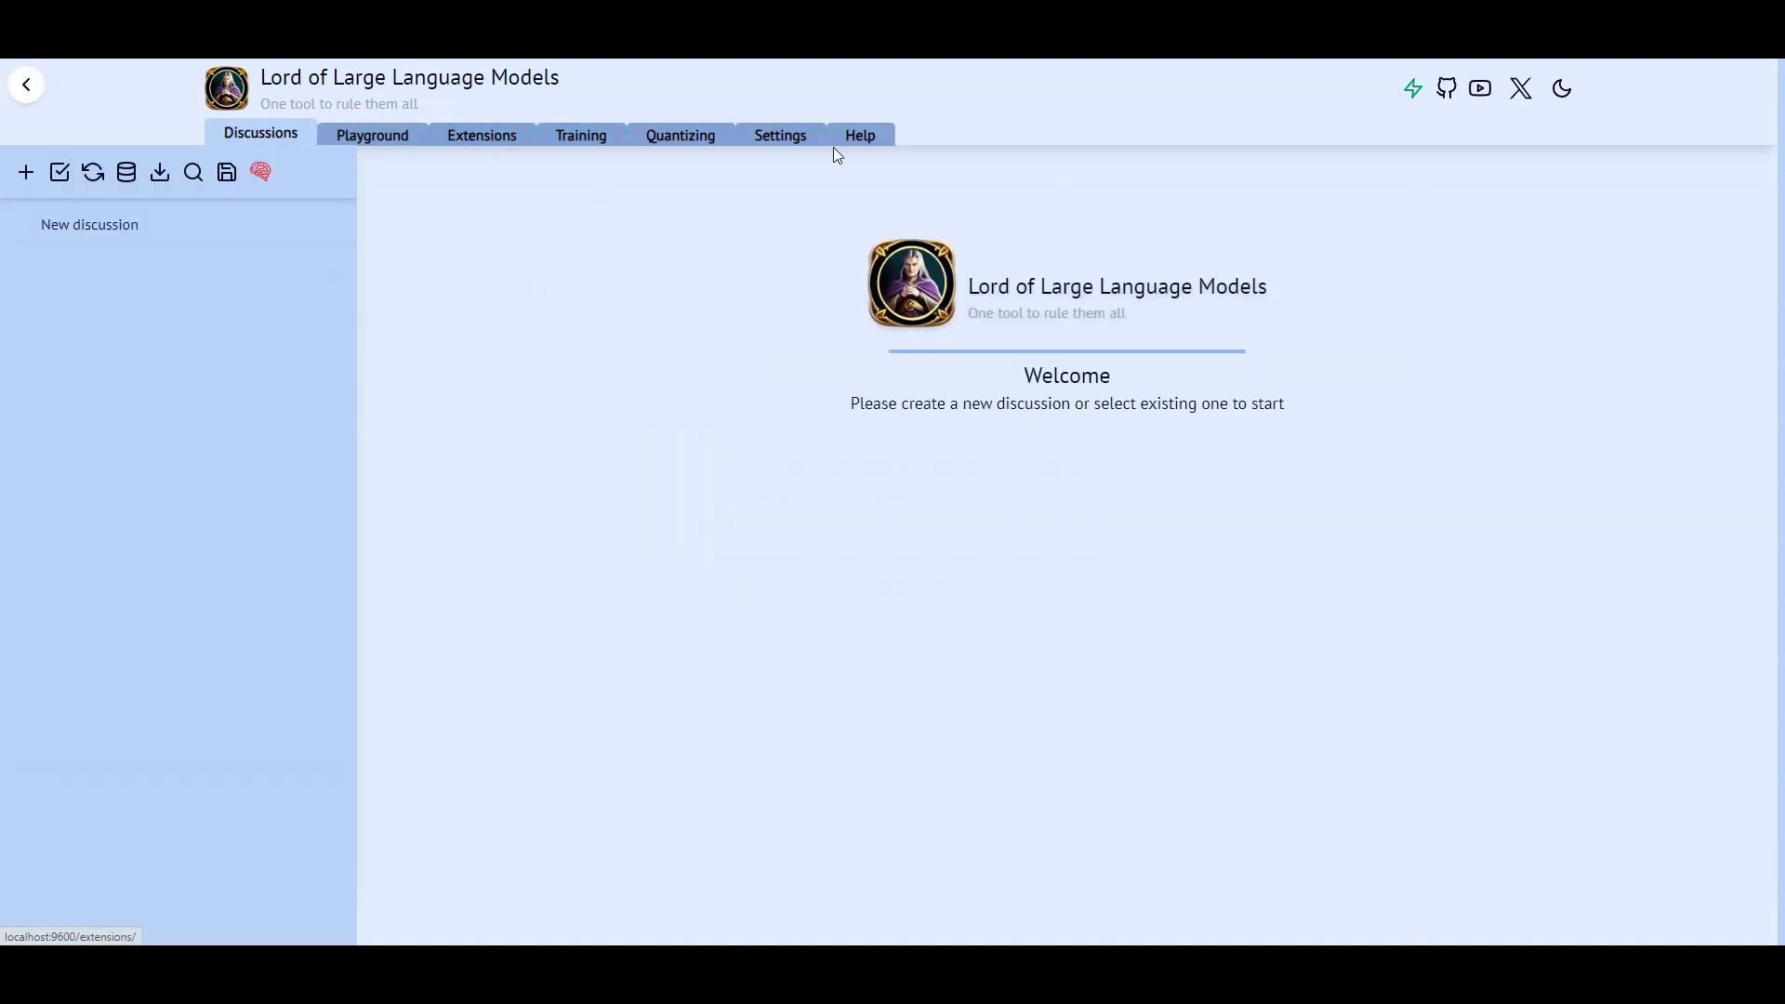
Install the gpt4all binding from the binding zoo in the web UI settings
{"action": "left_click", "coordinate": [772, 137]}
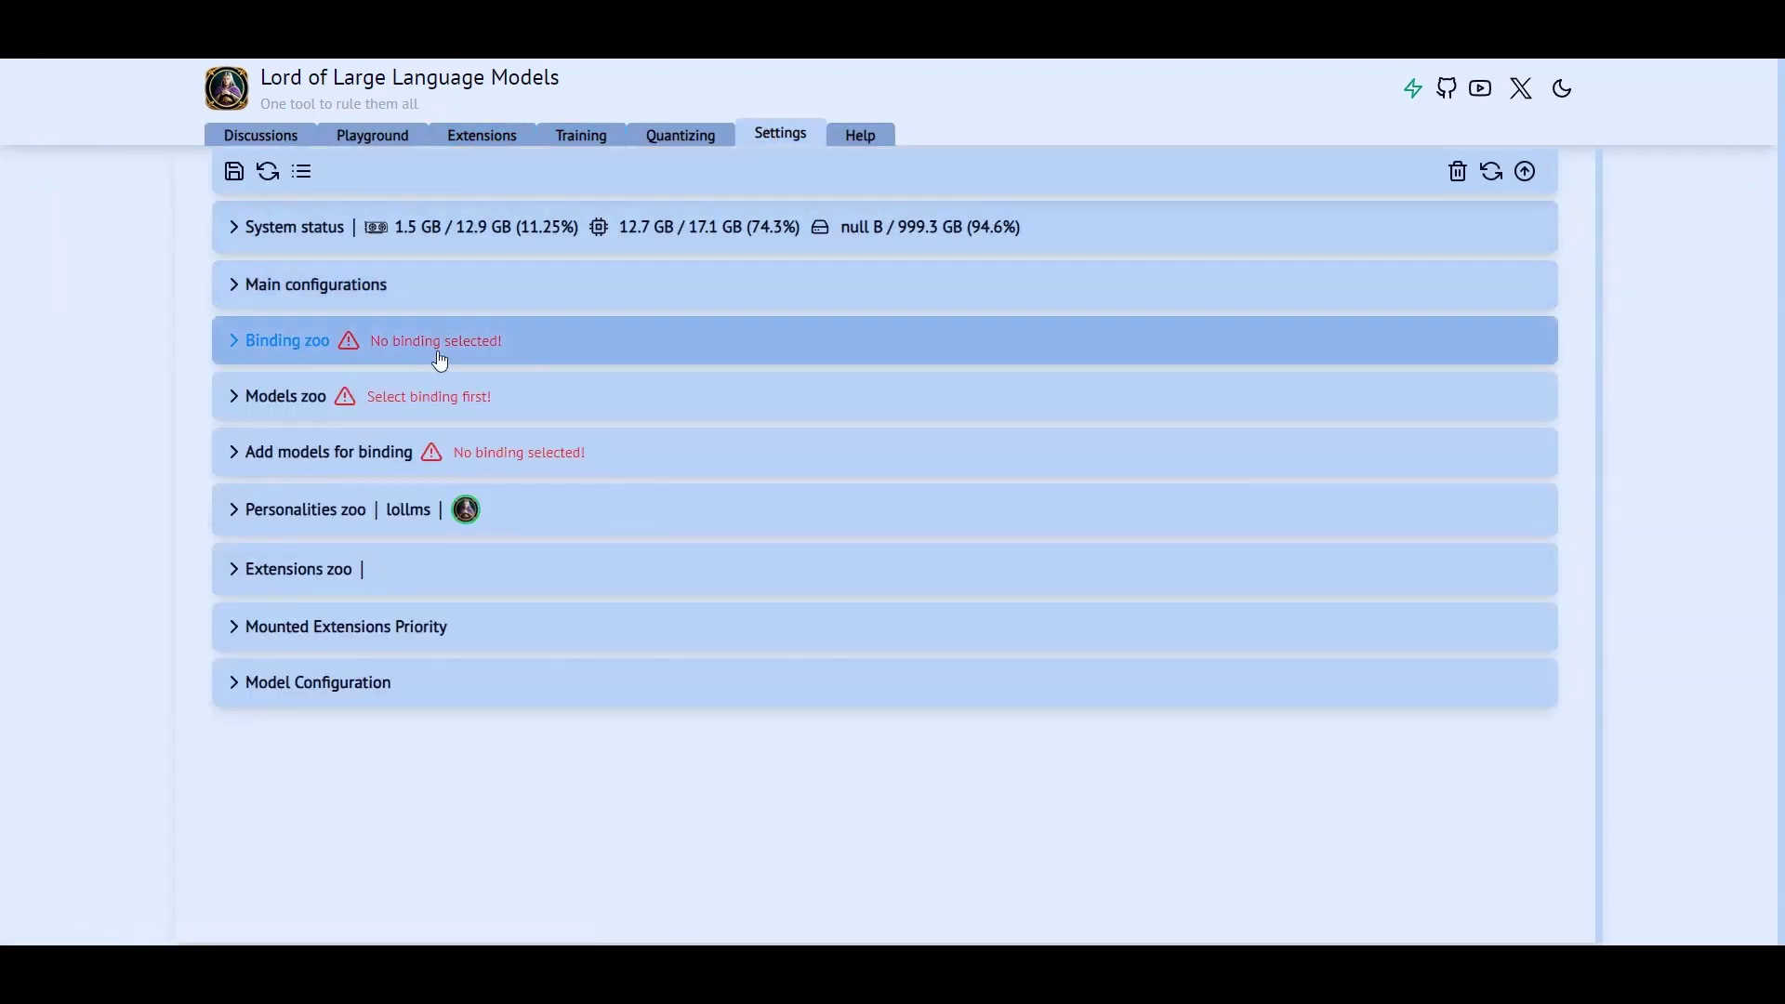
{"action": "left_click", "coordinate": [441, 361]}
{"action": "scroll", "coordinate": [719, 552], "scroll_direction": "down", "scroll_amount": 5}
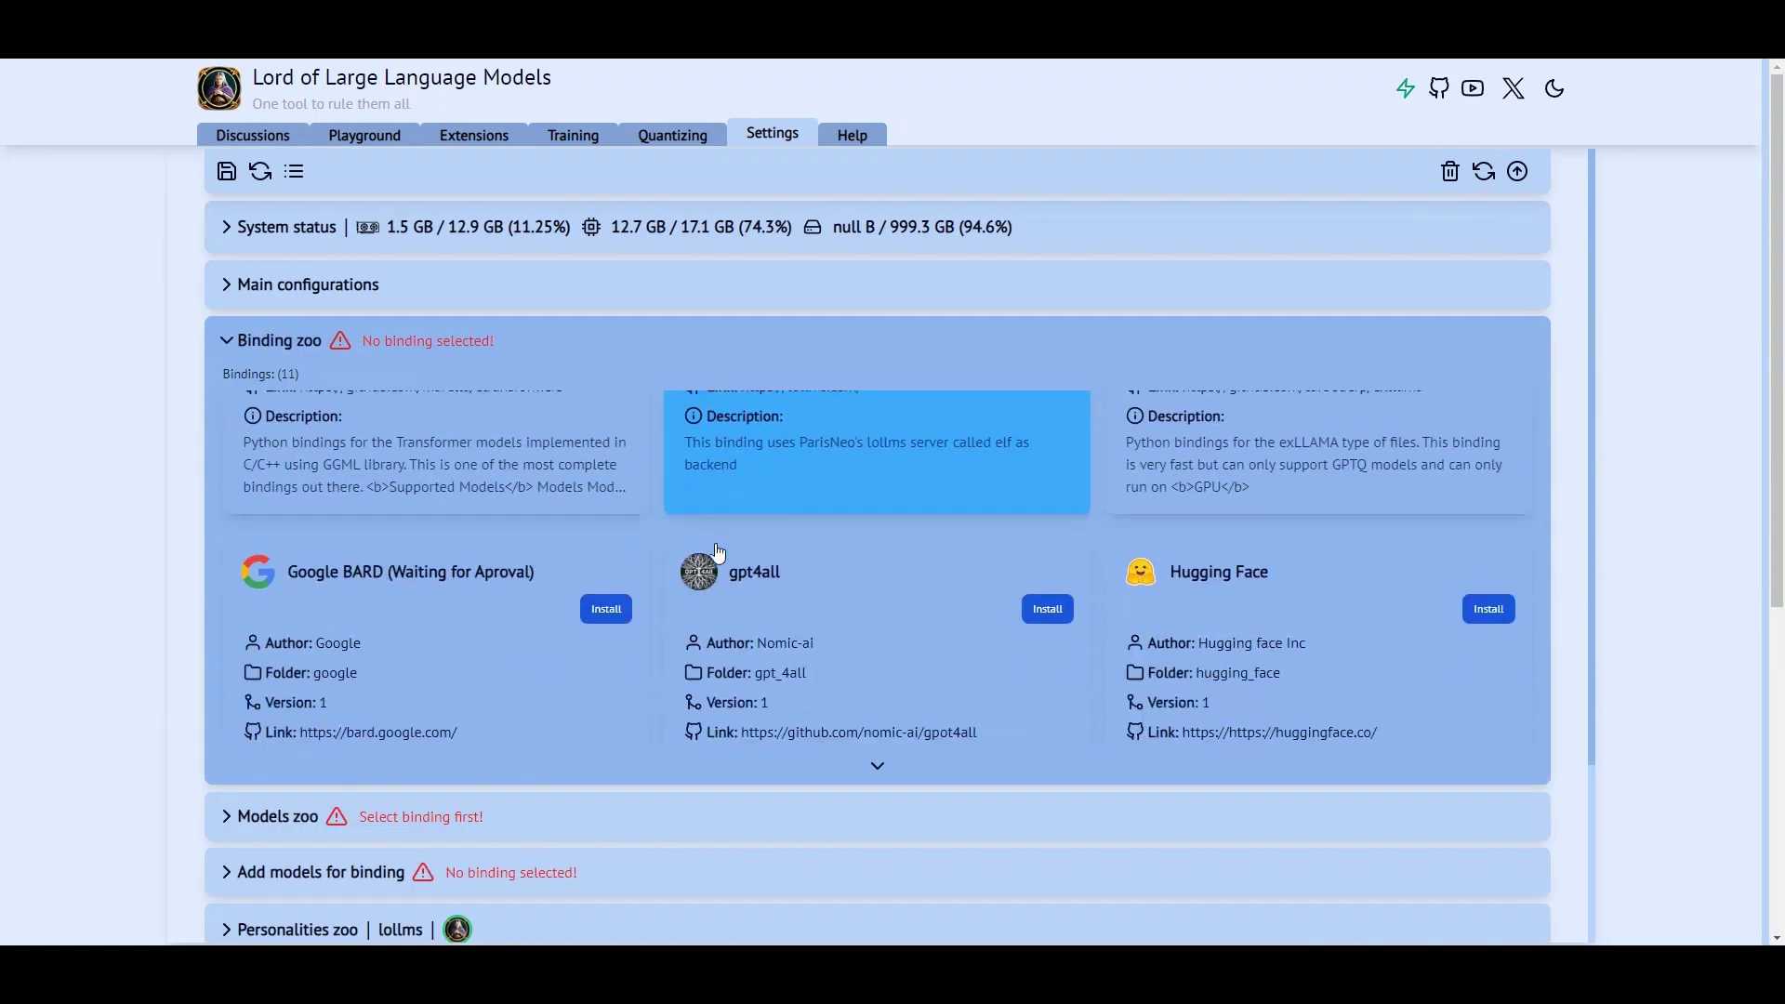
{"action": "scroll", "coordinate": [718, 553], "scroll_direction": "down", "scroll_amount": 2}
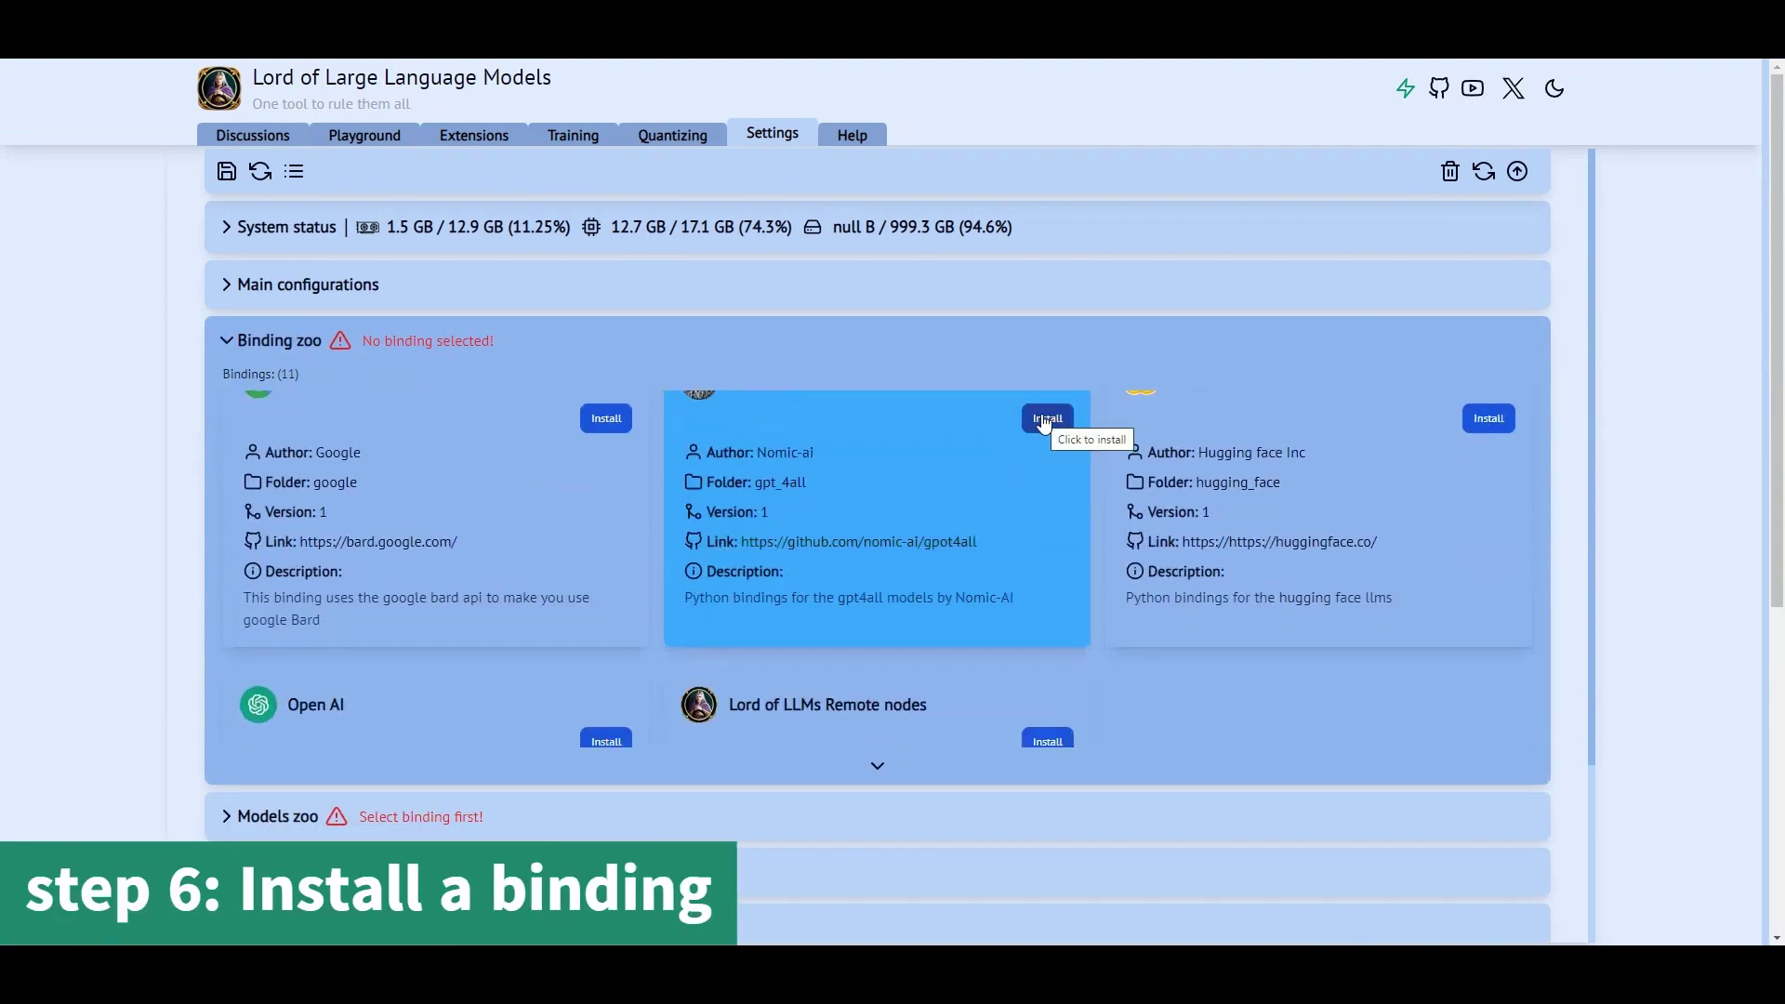
{"action": "left_click", "coordinate": [1046, 419]}
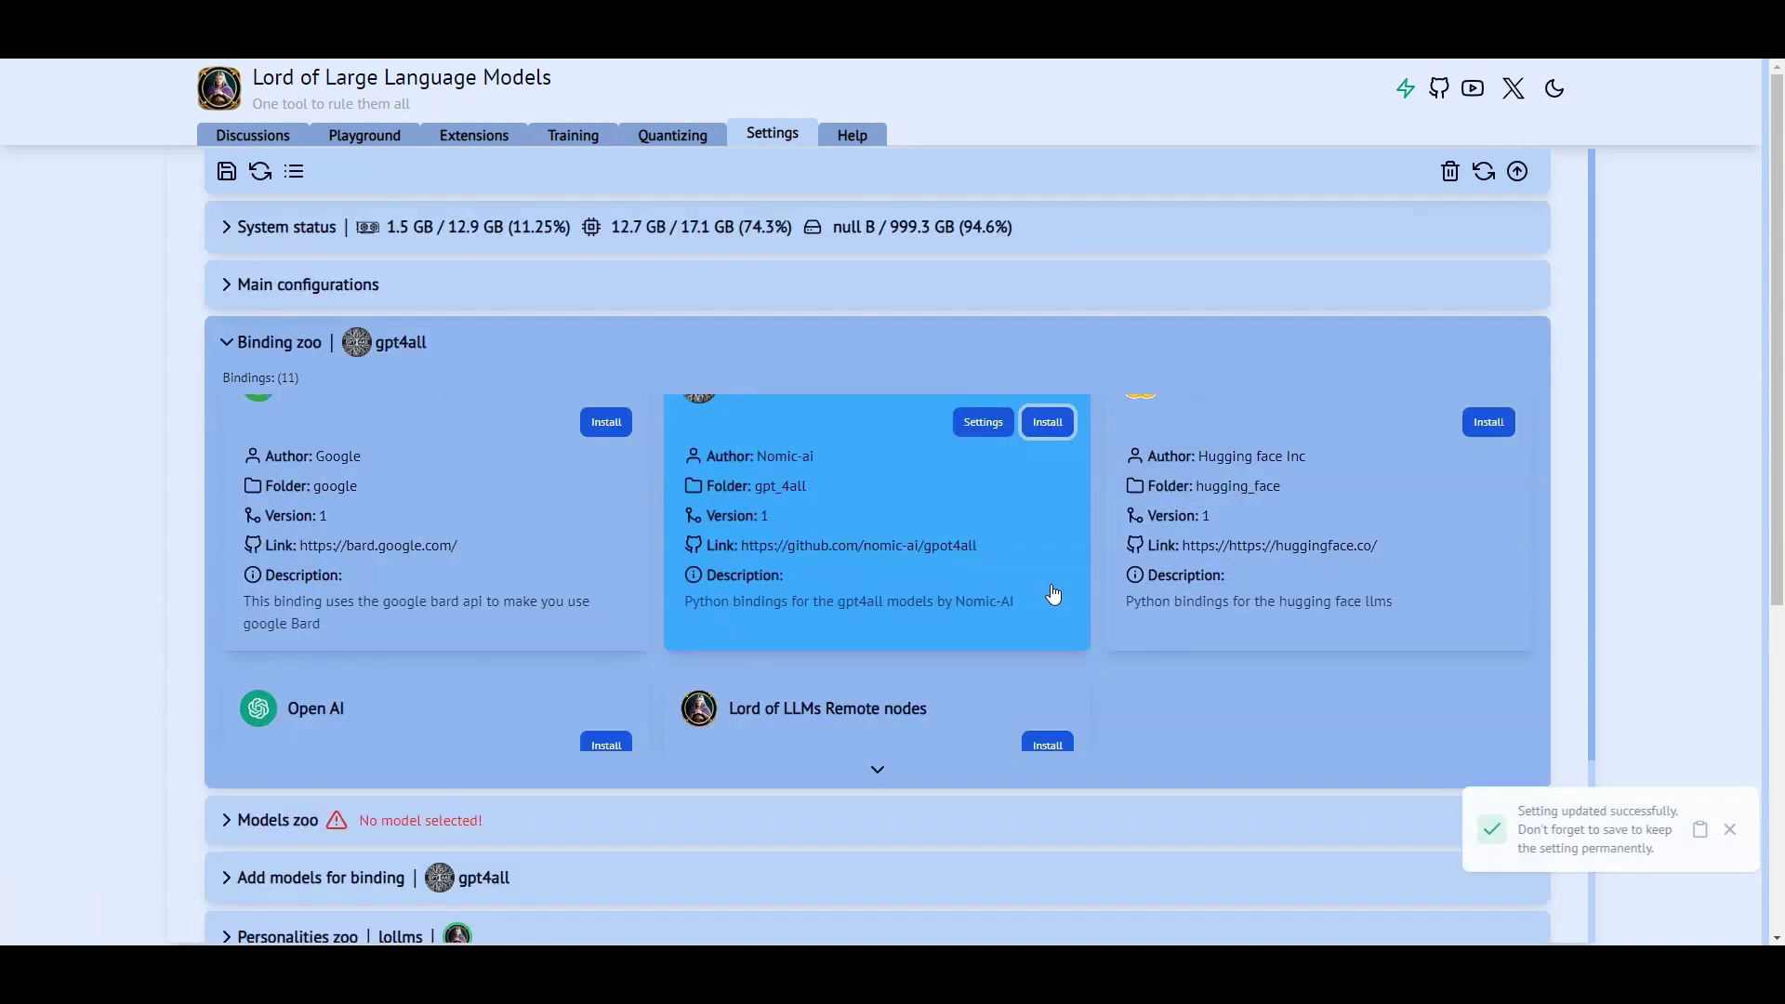
Open the models zoo for the gpt4all binding and expand its model list to full height
{"action": "scroll", "coordinate": [1053, 595], "scroll_direction": "down", "scroll_amount": 1}
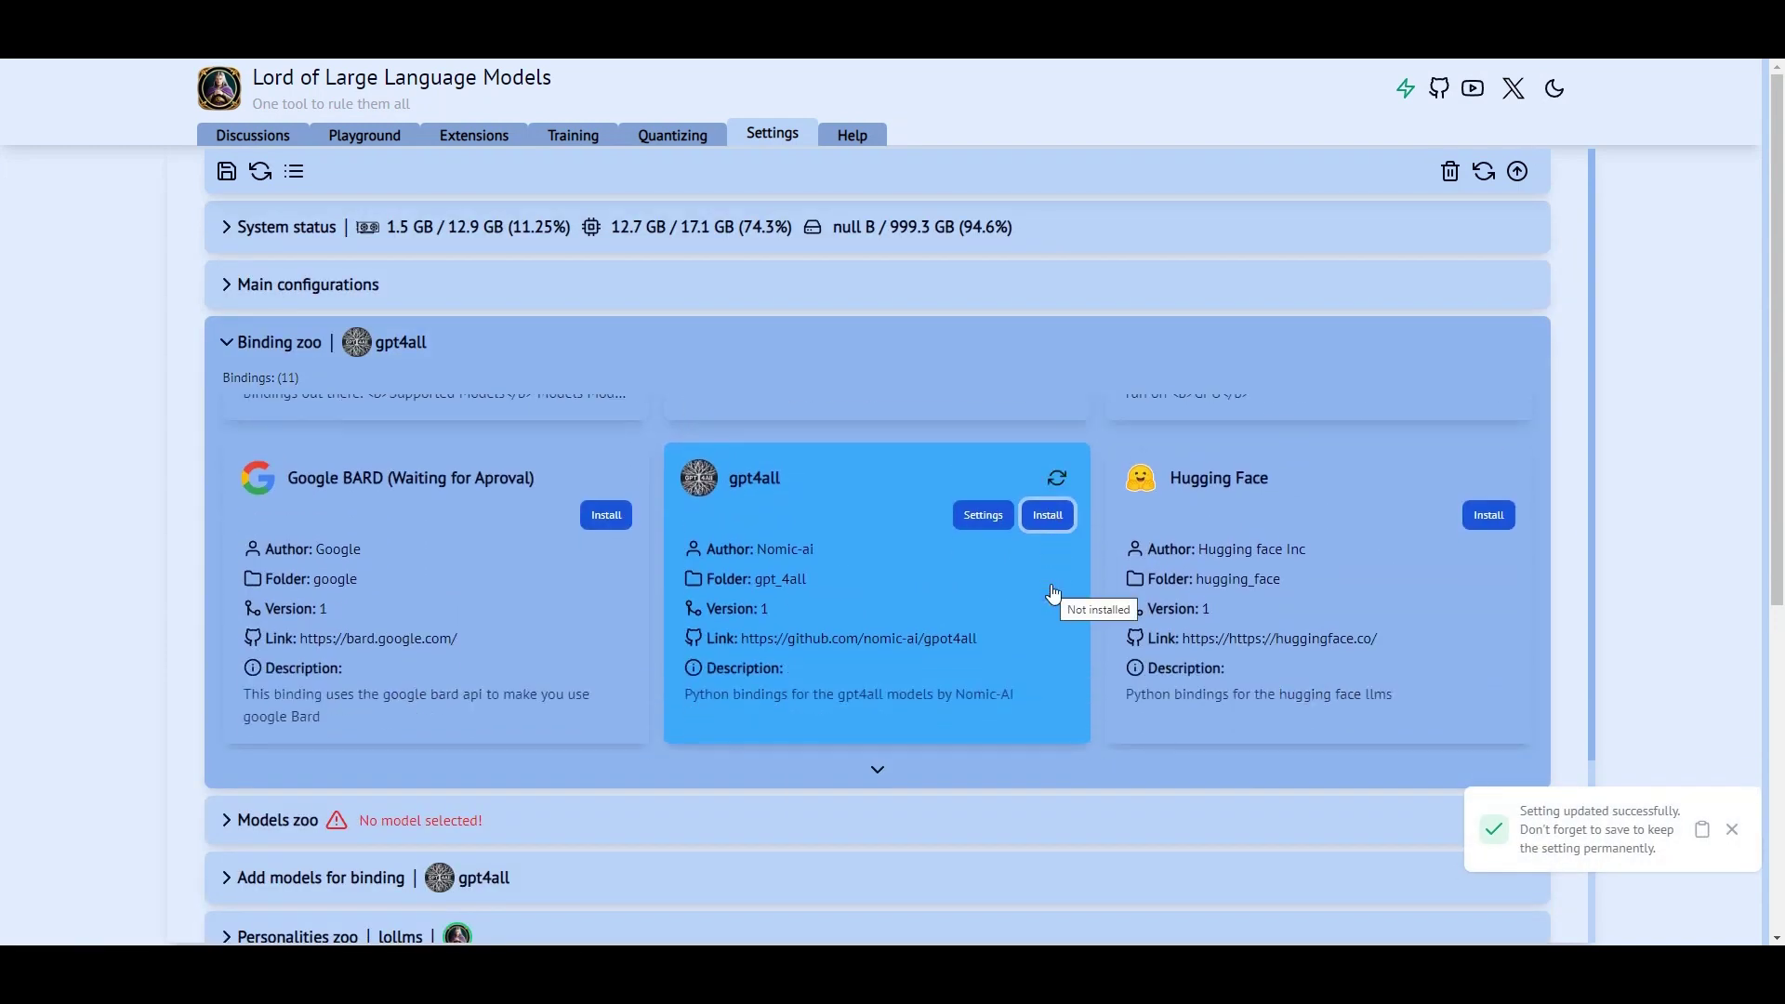
{"action": "scroll", "coordinate": [1058, 545], "scroll_direction": "down", "scroll_amount": 4}
{"action": "scroll", "coordinate": [967, 539], "scroll_direction": "down", "scroll_amount": 1}
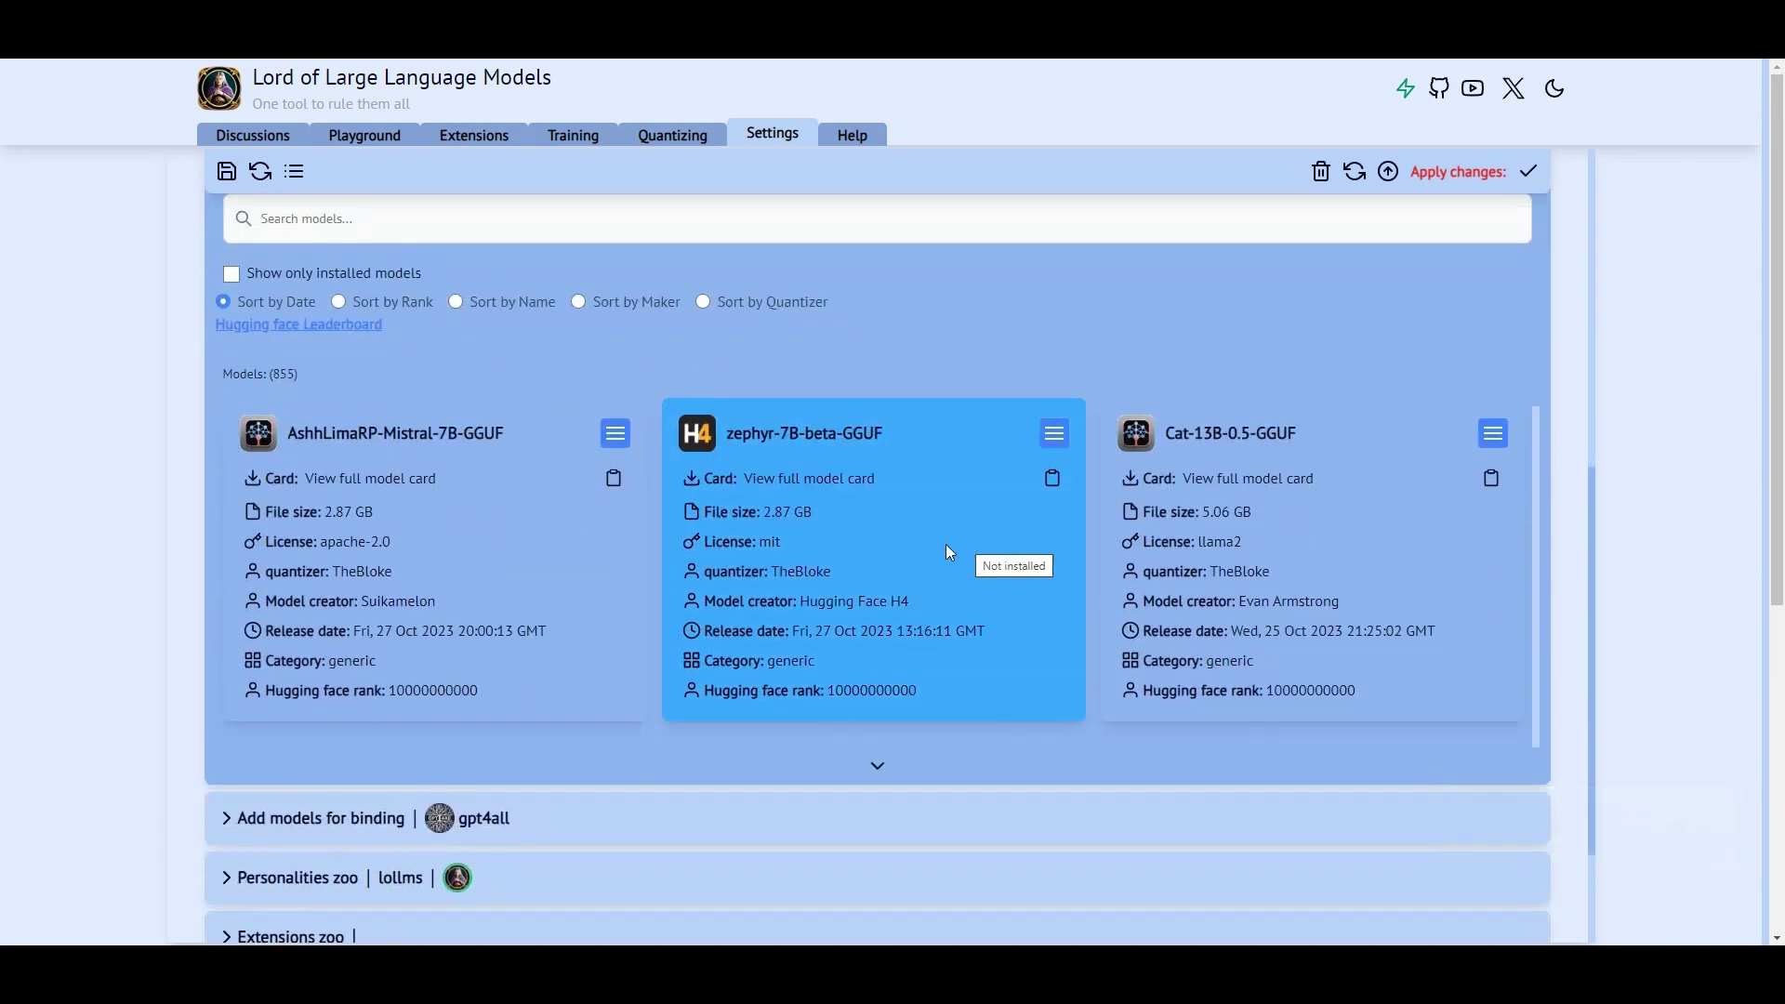
{"action": "scroll", "coordinate": [933, 699], "scroll_direction": "down", "scroll_amount": 1}
{"action": "left_click", "coordinate": [935, 682]}
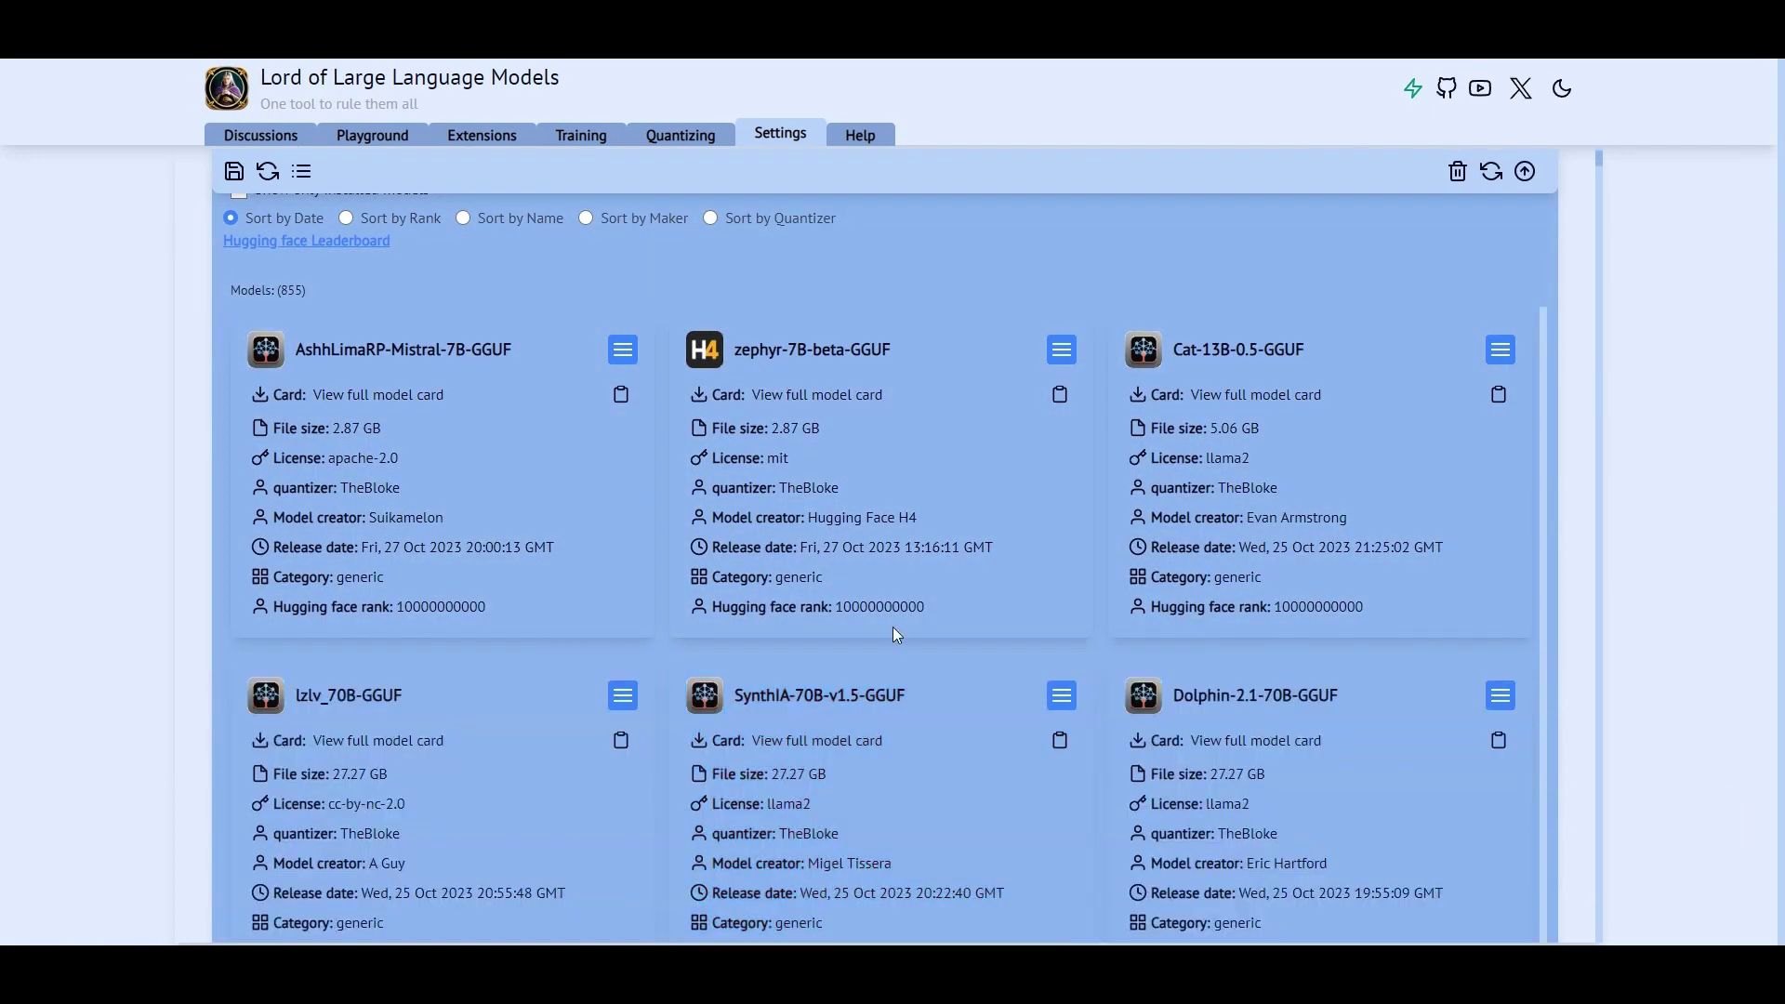
Install Airoboros-M-7B-3.1.2-GGUF from the models zoo, choosing the airoboros-m-7b-3.1.2.Q4_0.gguf variant
{"action": "scroll", "coordinate": [892, 627], "scroll_direction": "down", "scroll_amount": 4}
{"action": "scroll", "coordinate": [890, 626], "scroll_direction": "down", "scroll_amount": 4}
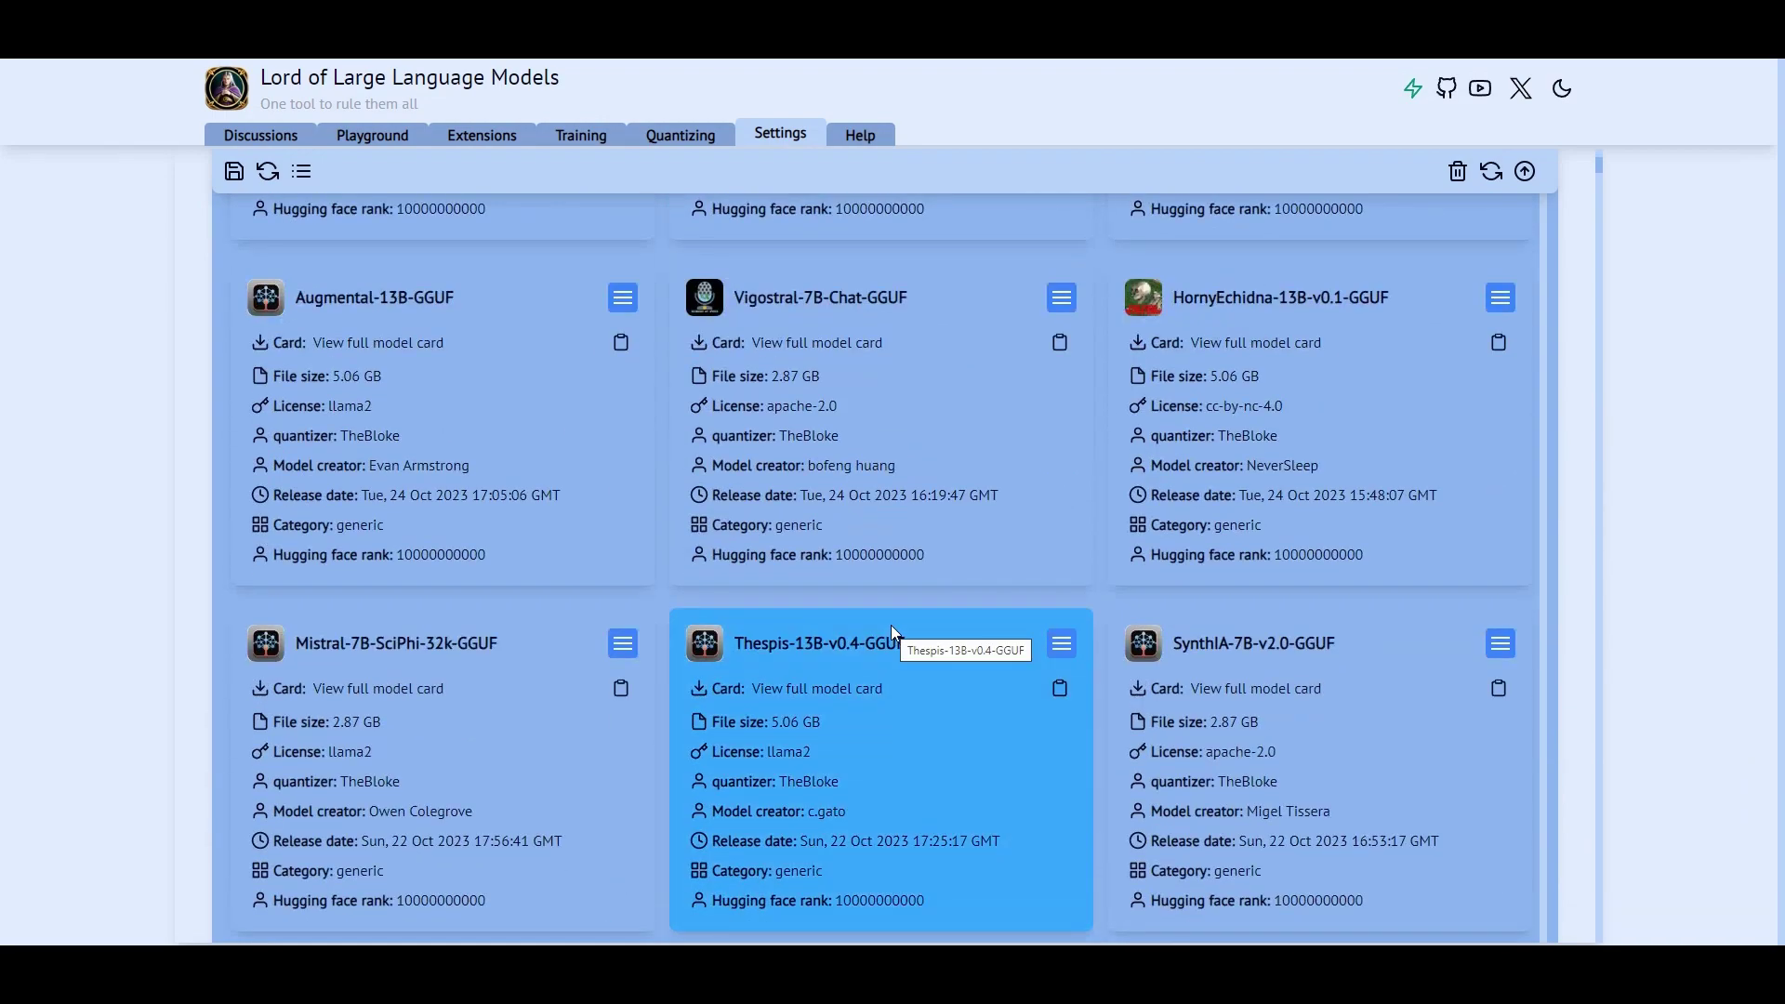
{"action": "scroll", "coordinate": [891, 626], "scroll_direction": "down", "scroll_amount": 5}
{"action": "scroll", "coordinate": [889, 633], "scroll_direction": "down", "scroll_amount": 4}
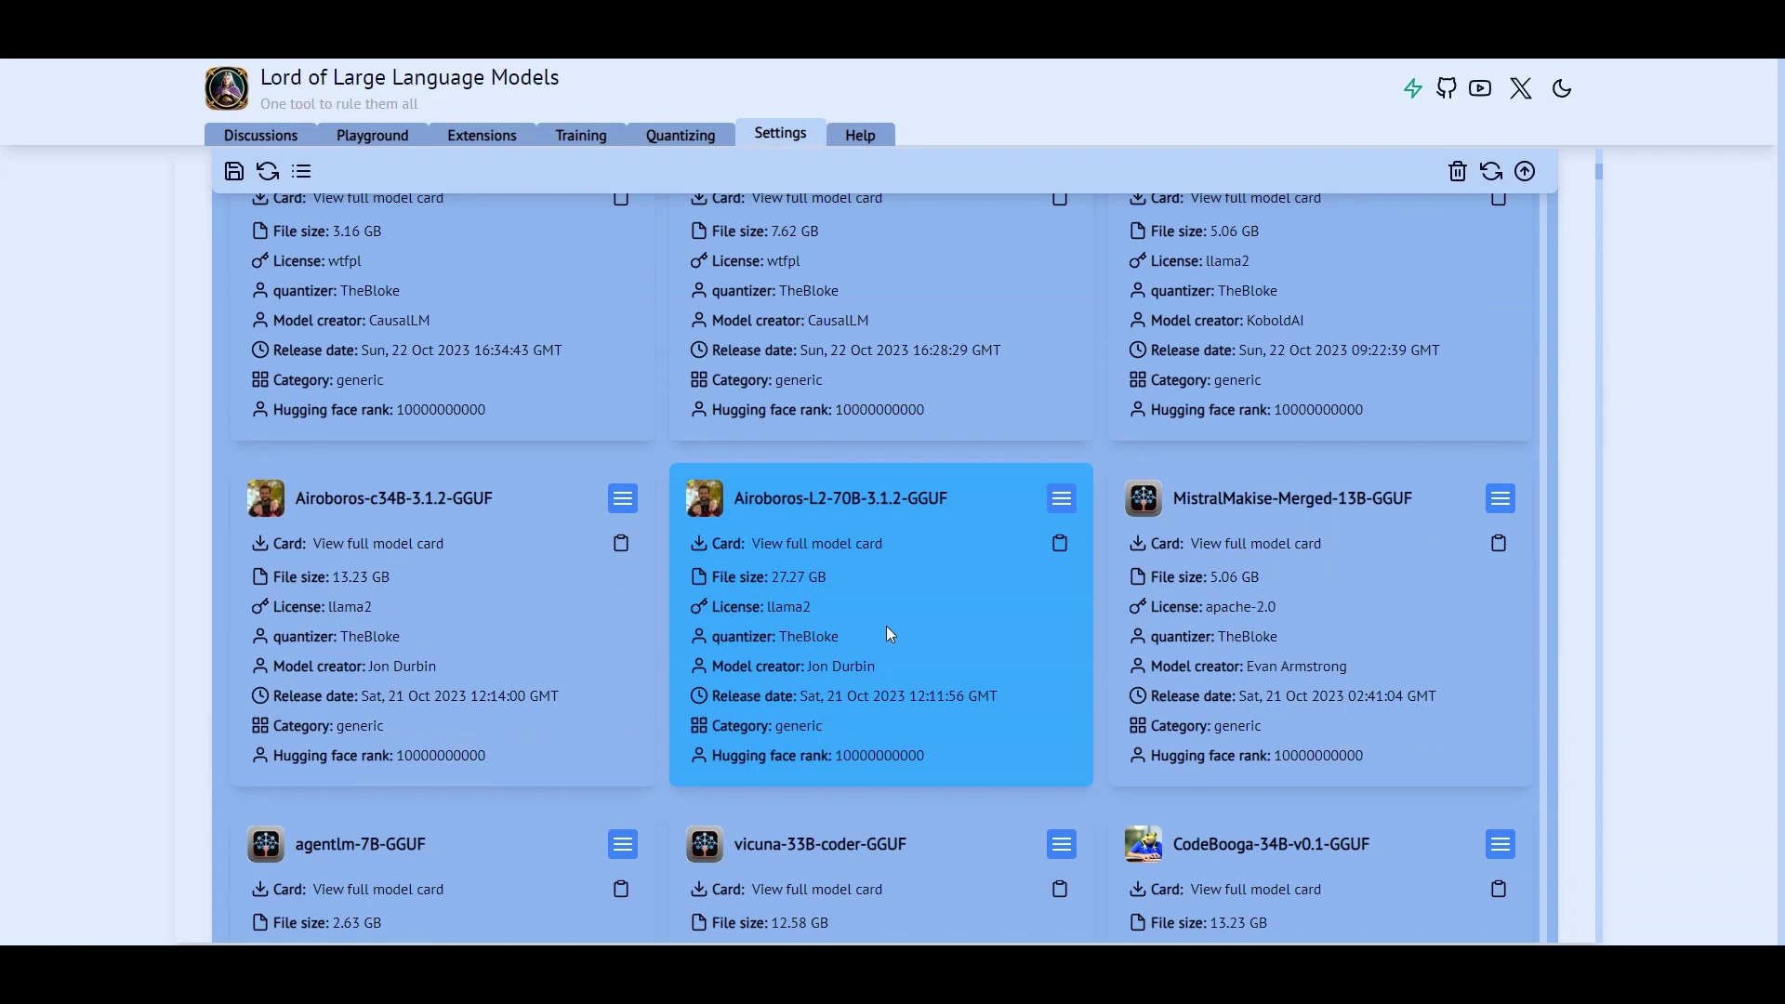
{"action": "scroll", "coordinate": [888, 632], "scroll_direction": "down", "scroll_amount": 4}
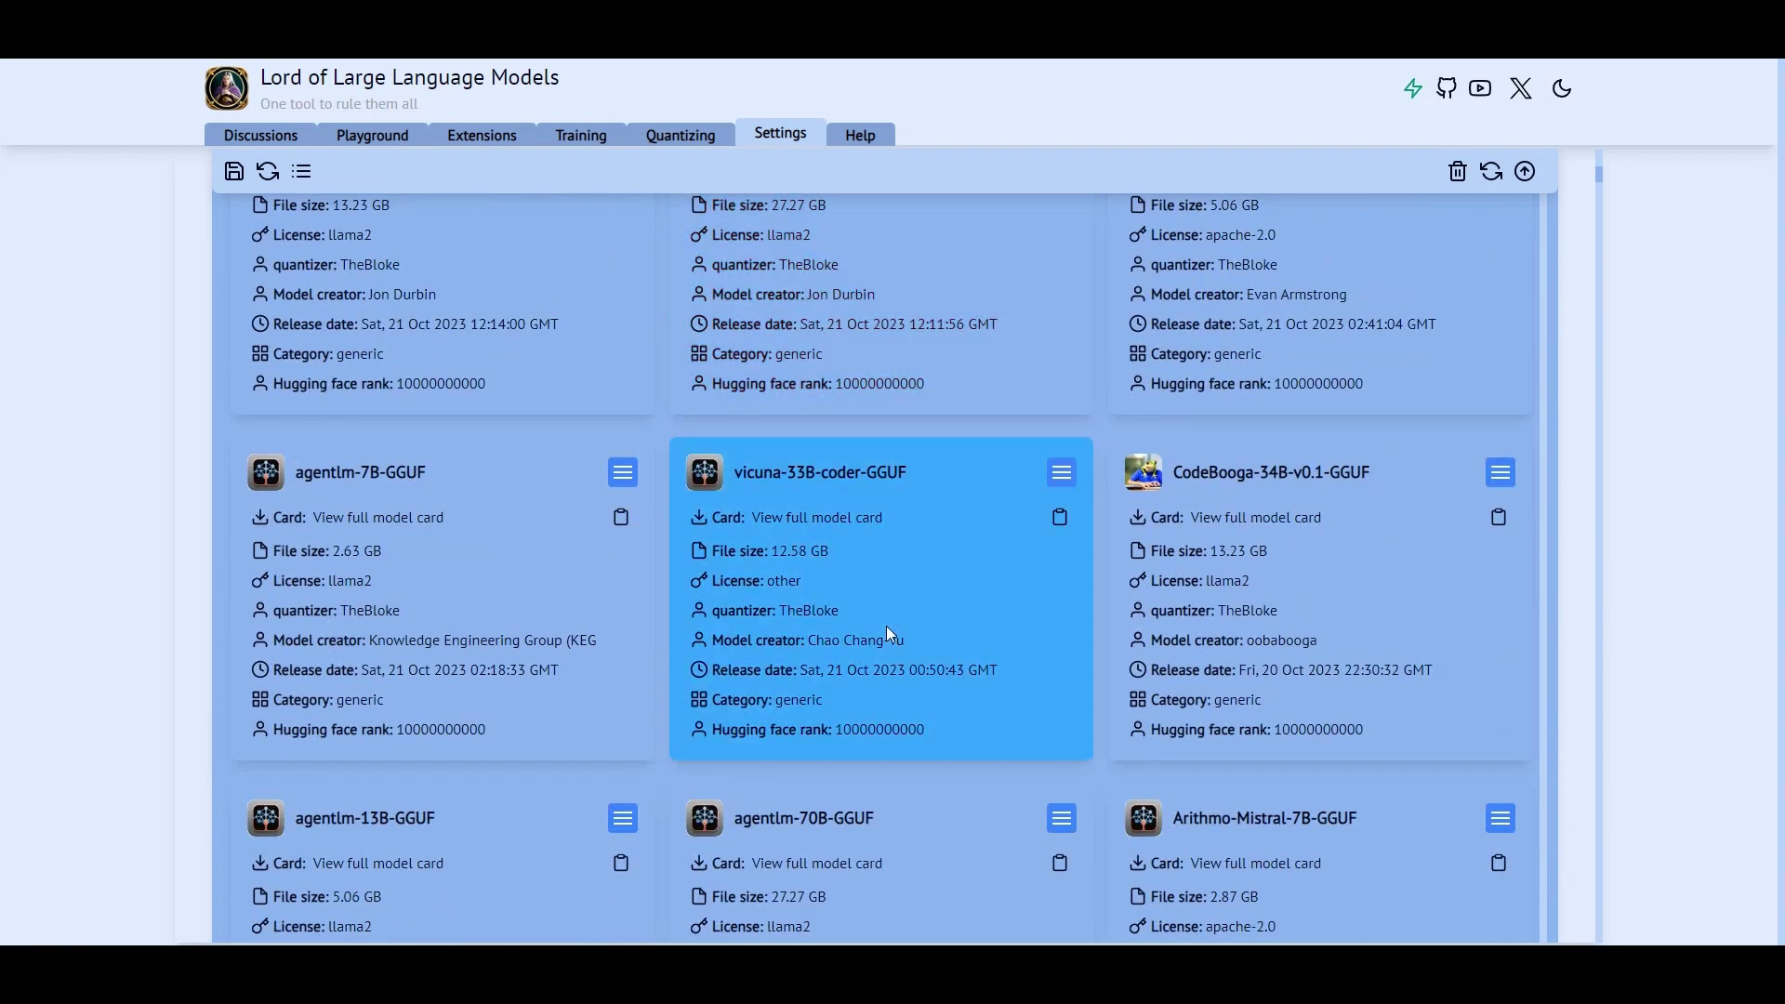
{"action": "scroll", "coordinate": [886, 627], "scroll_direction": "down", "scroll_amount": 4}
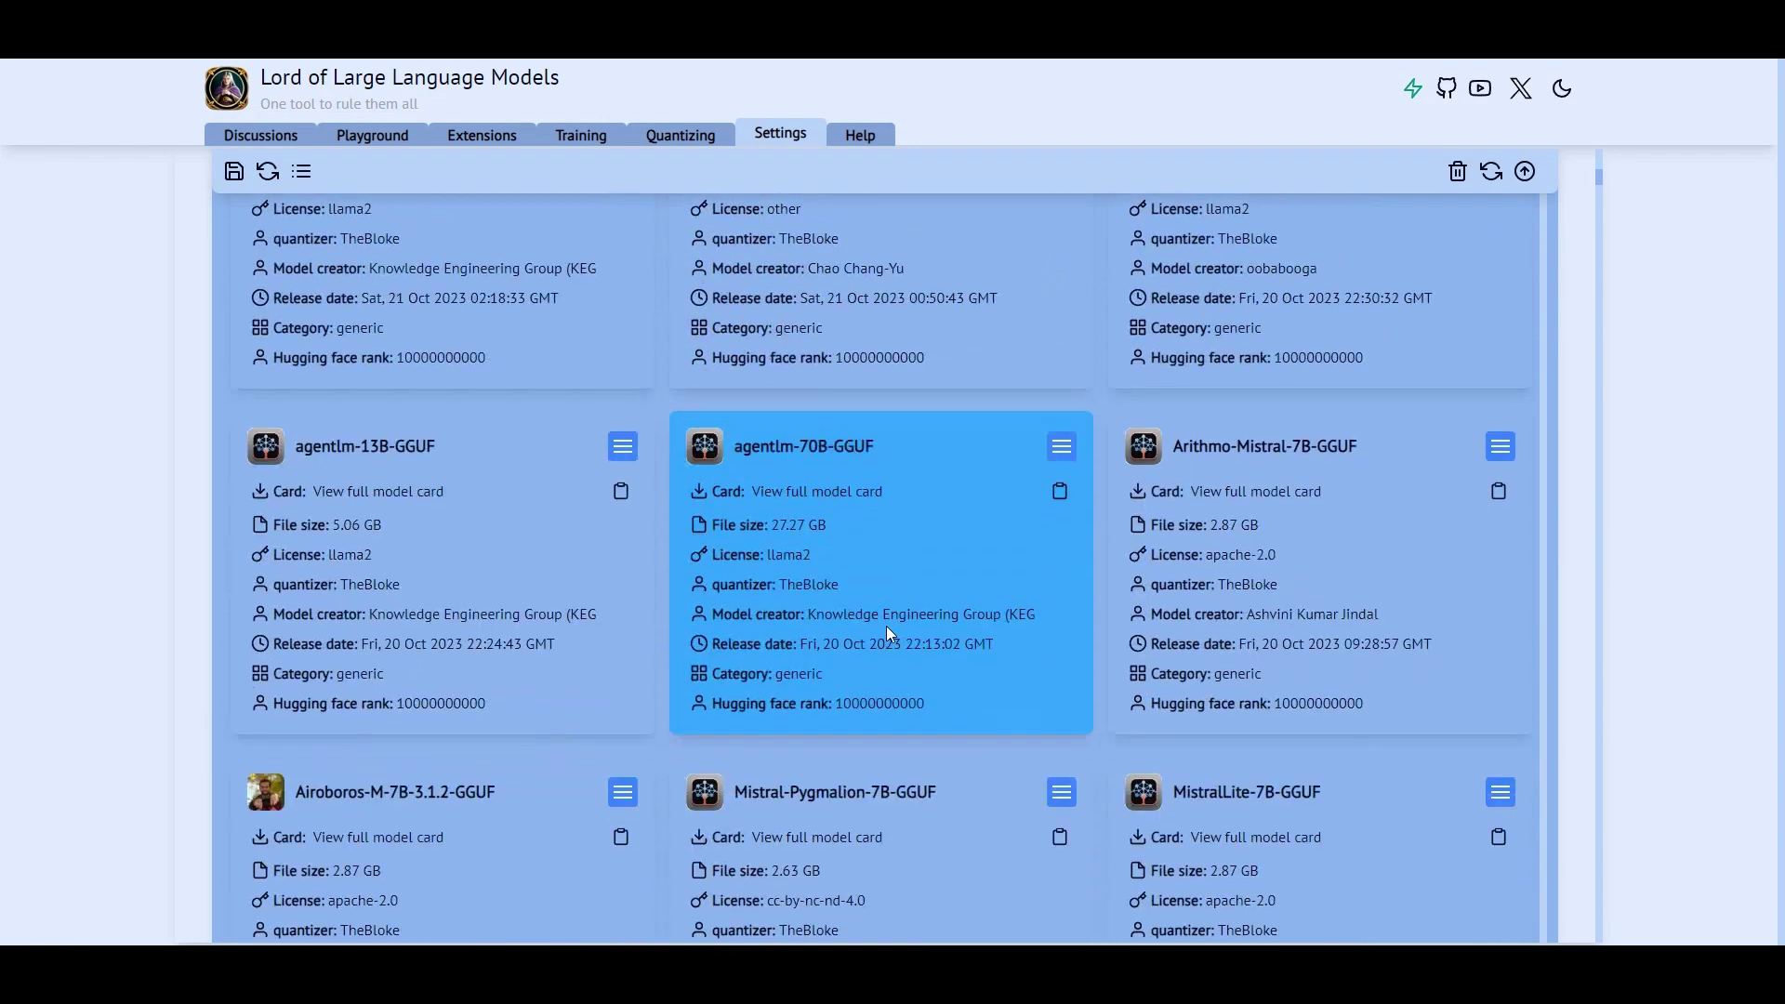
{"action": "scroll", "coordinate": [885, 626], "scroll_direction": "down", "scroll_amount": 4}
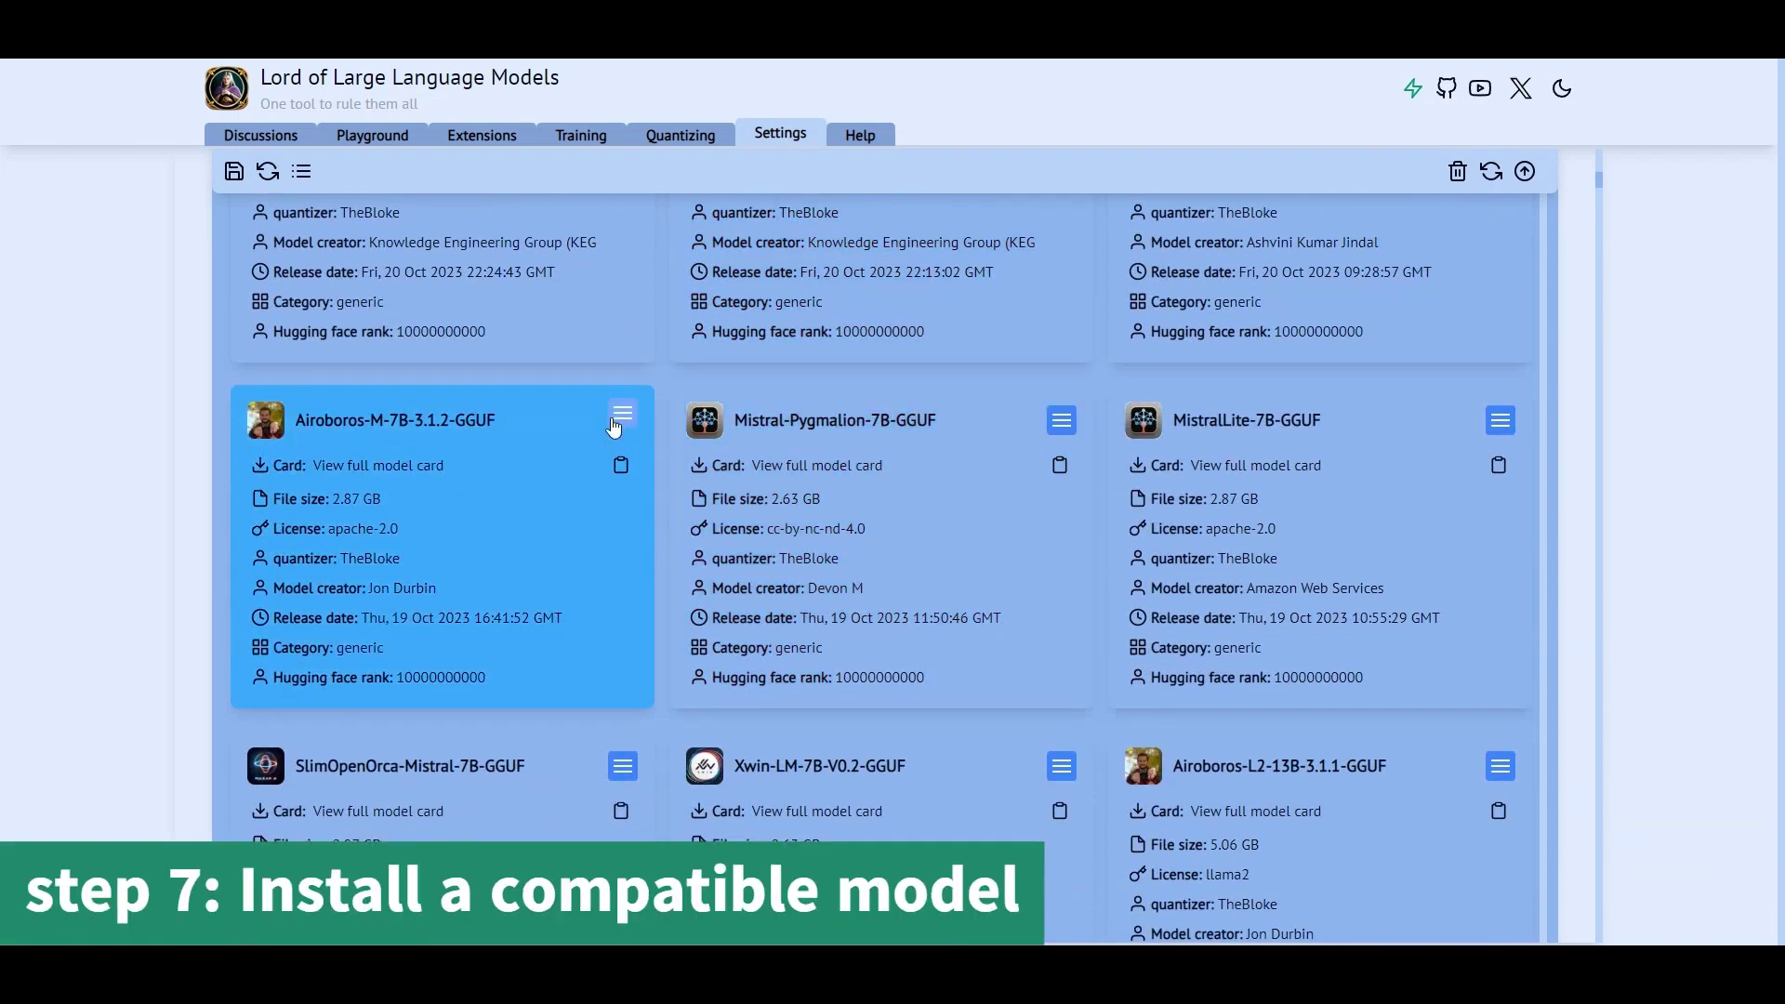
{"action": "left_click", "coordinate": [622, 421]}
{"action": "left_click", "coordinate": [645, 478]}
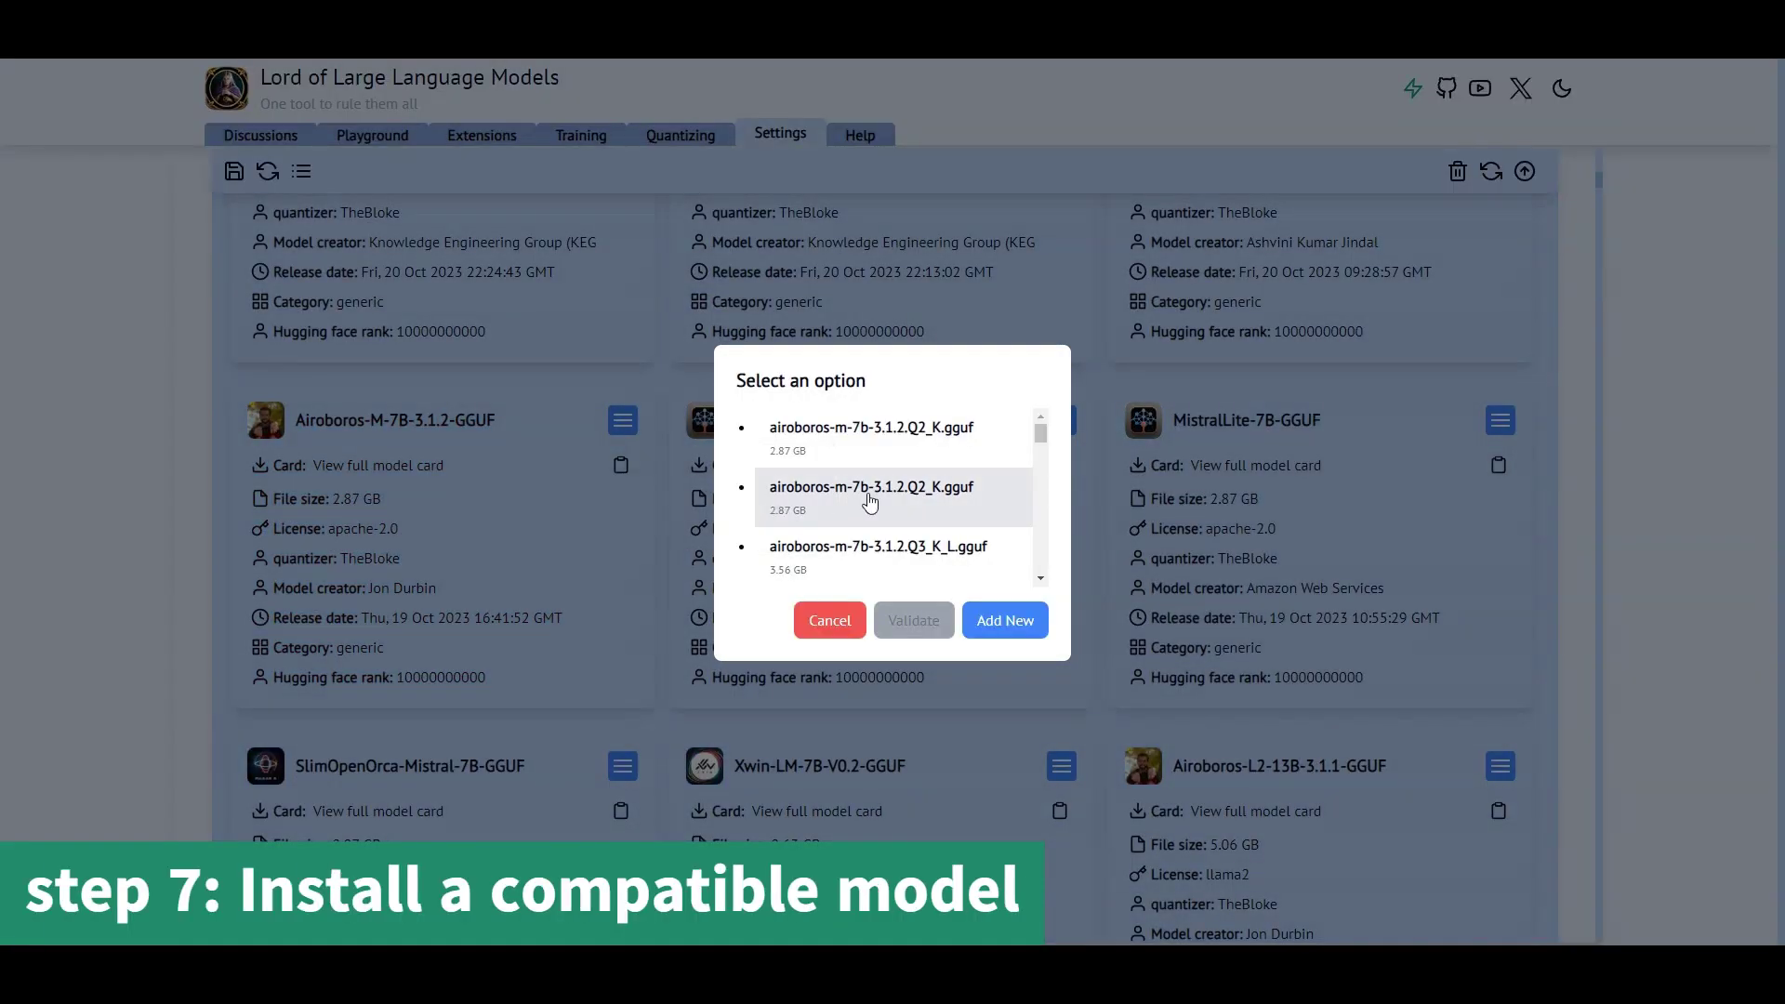
{"action": "scroll", "coordinate": [868, 502], "scroll_direction": "down", "scroll_amount": 2}
{"action": "scroll", "coordinate": [870, 502], "scroll_direction": "down", "scroll_amount": 2}
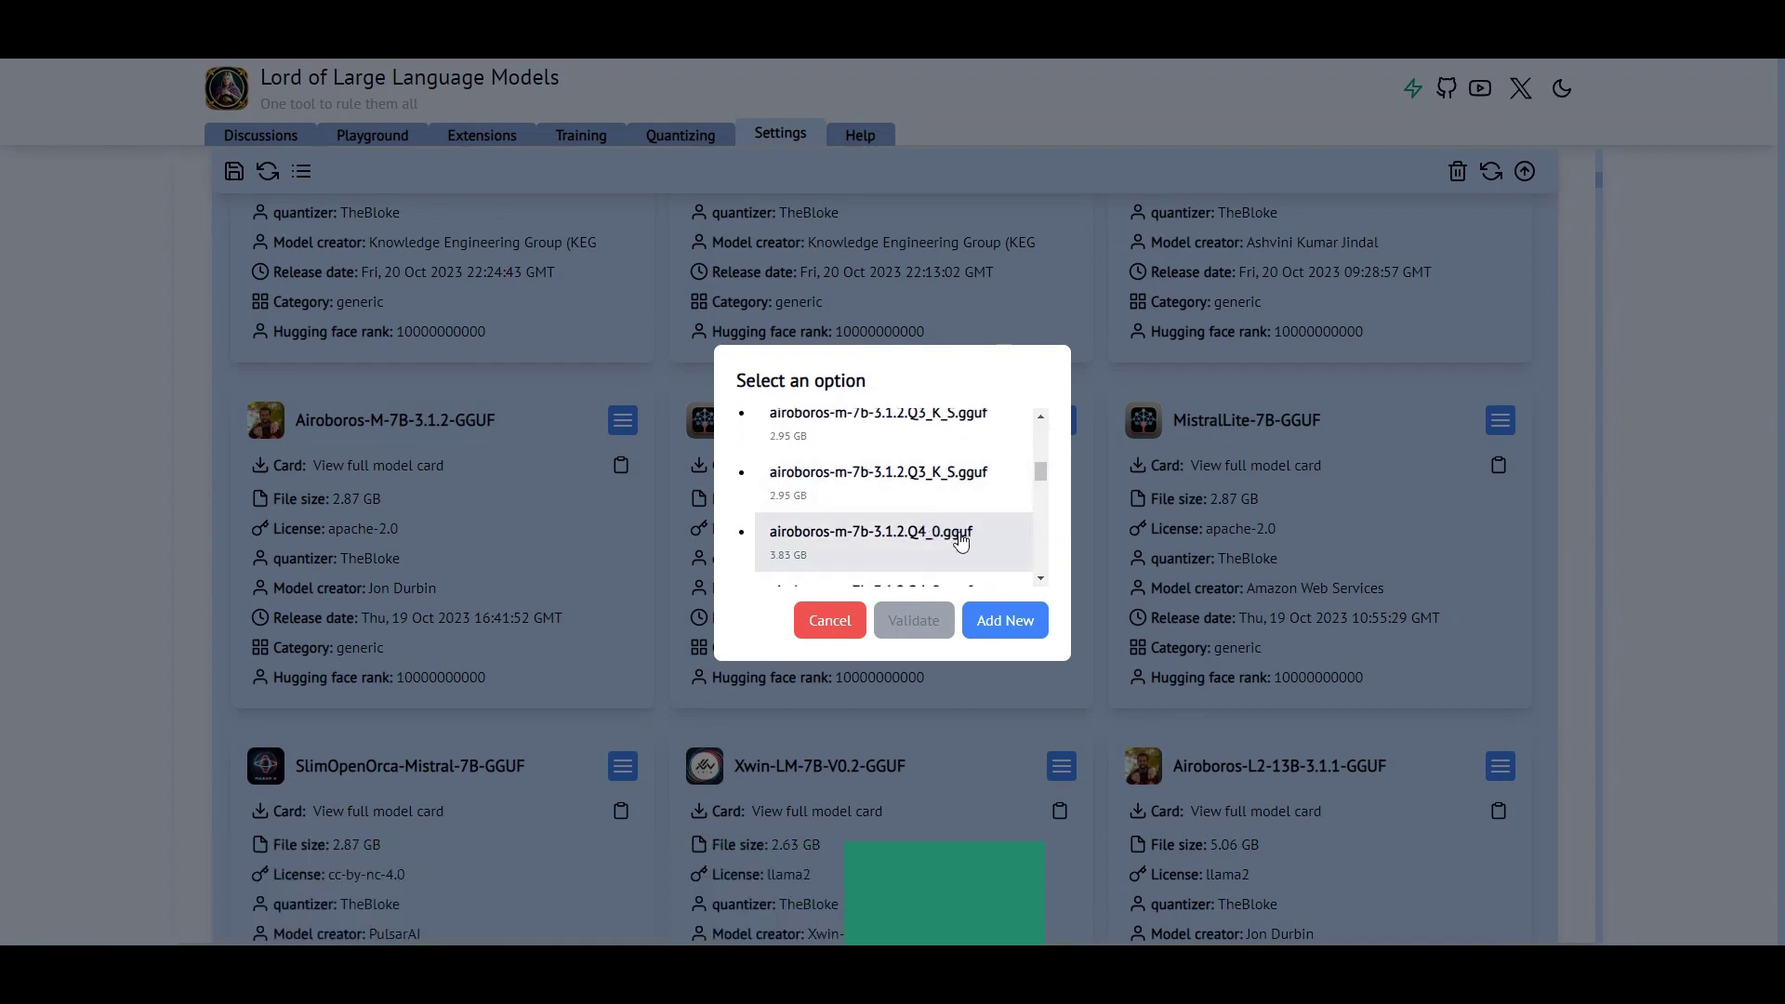
{"action": "left_click", "coordinate": [962, 540]}
{"action": "left_click", "coordinate": [929, 623]}
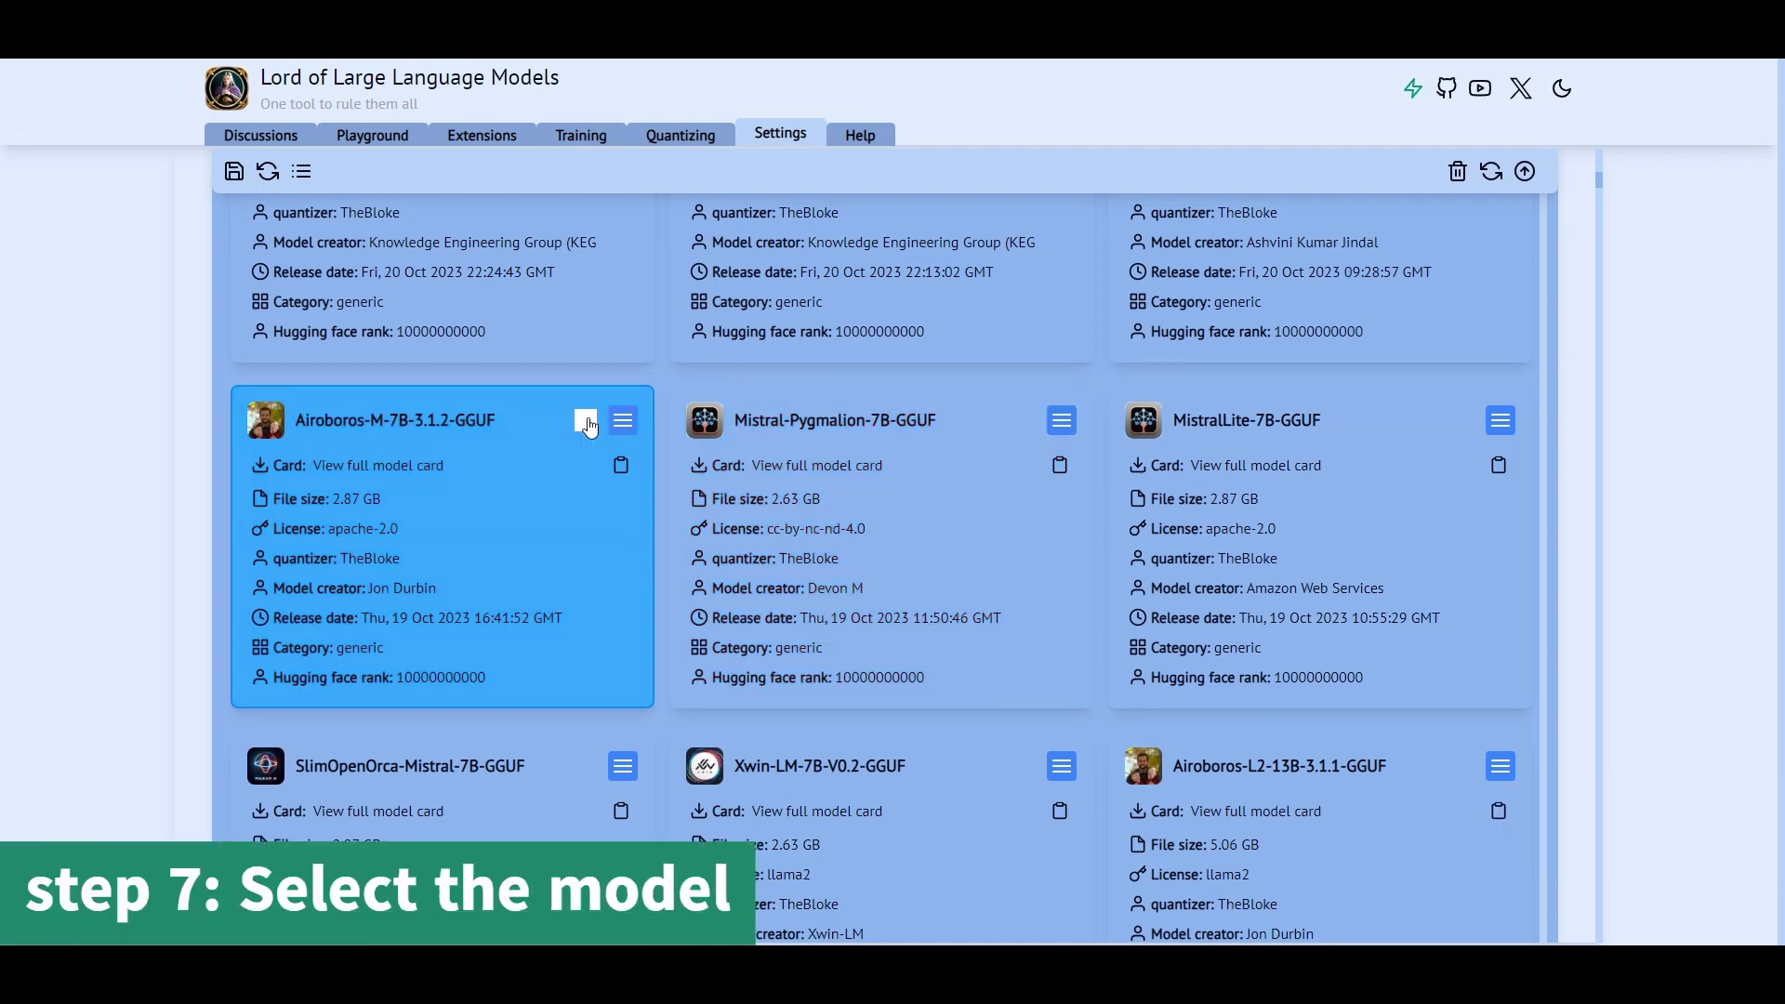
Select the installed Airoboros-M-7B-3.1.2-GGUF model, check the server console, and apply the configuration changes
{"action": "left_click", "coordinate": [585, 421]}
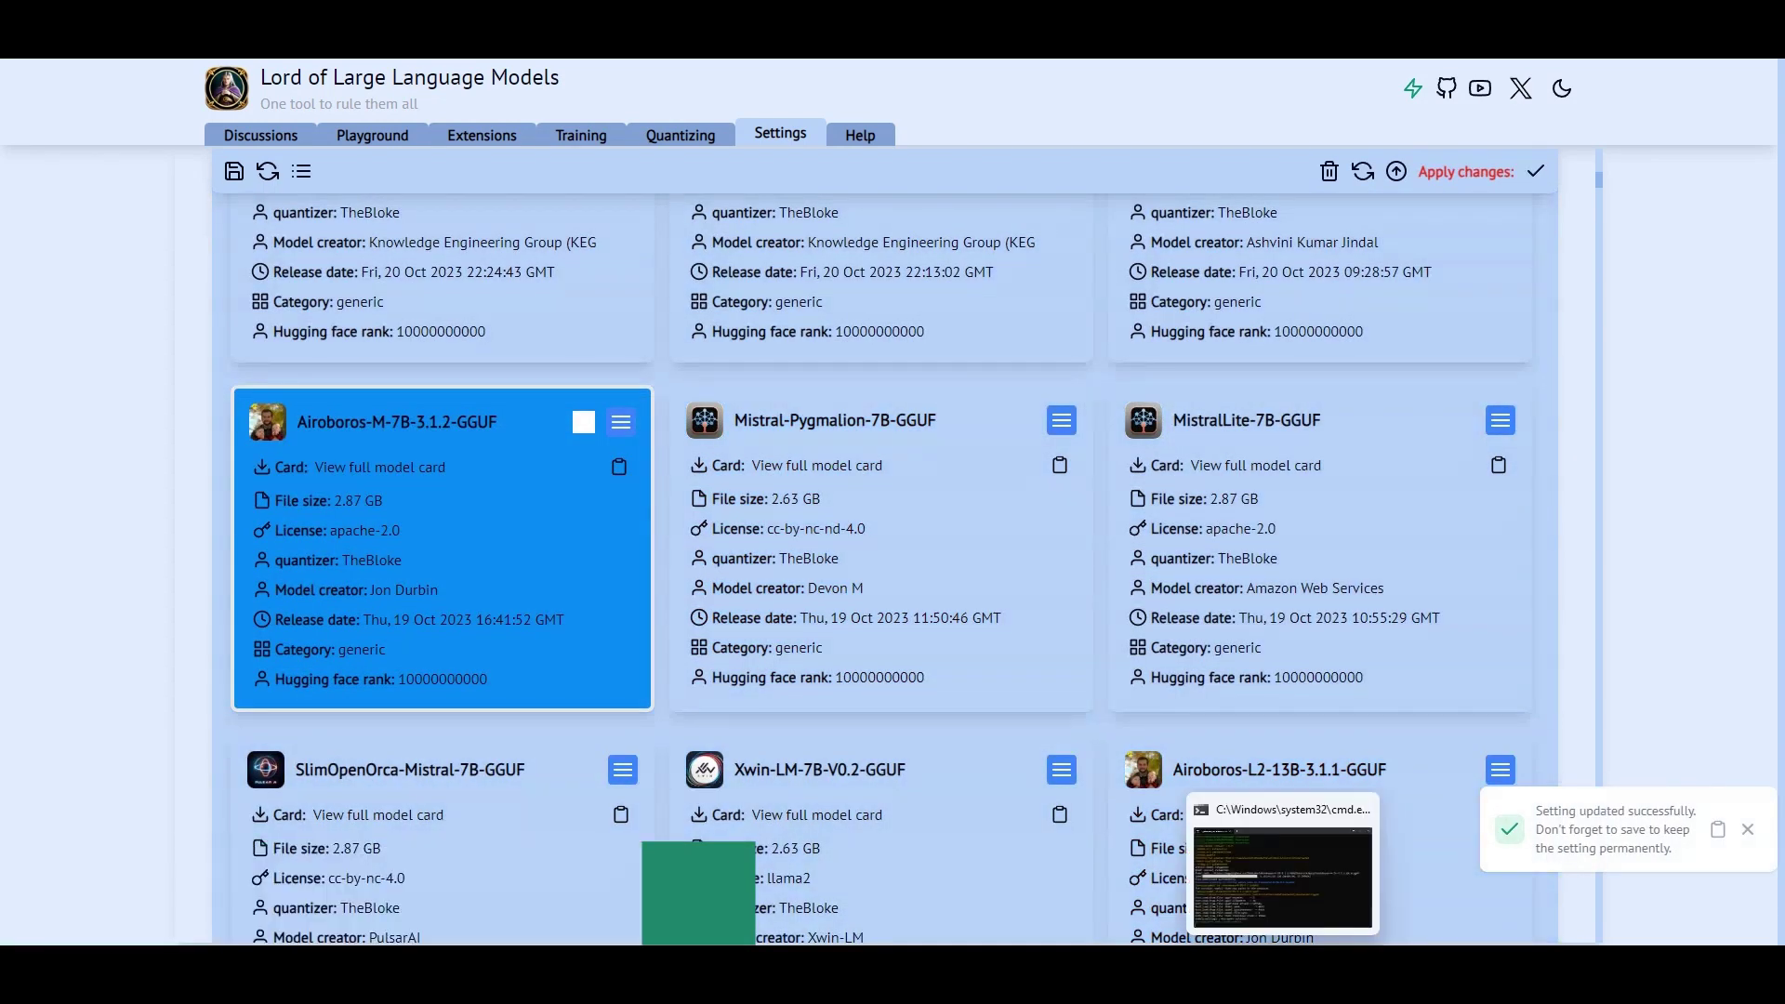
{"action": "left_click", "coordinate": [1283, 874]}
{"action": "left_click", "coordinate": [153, 683]}
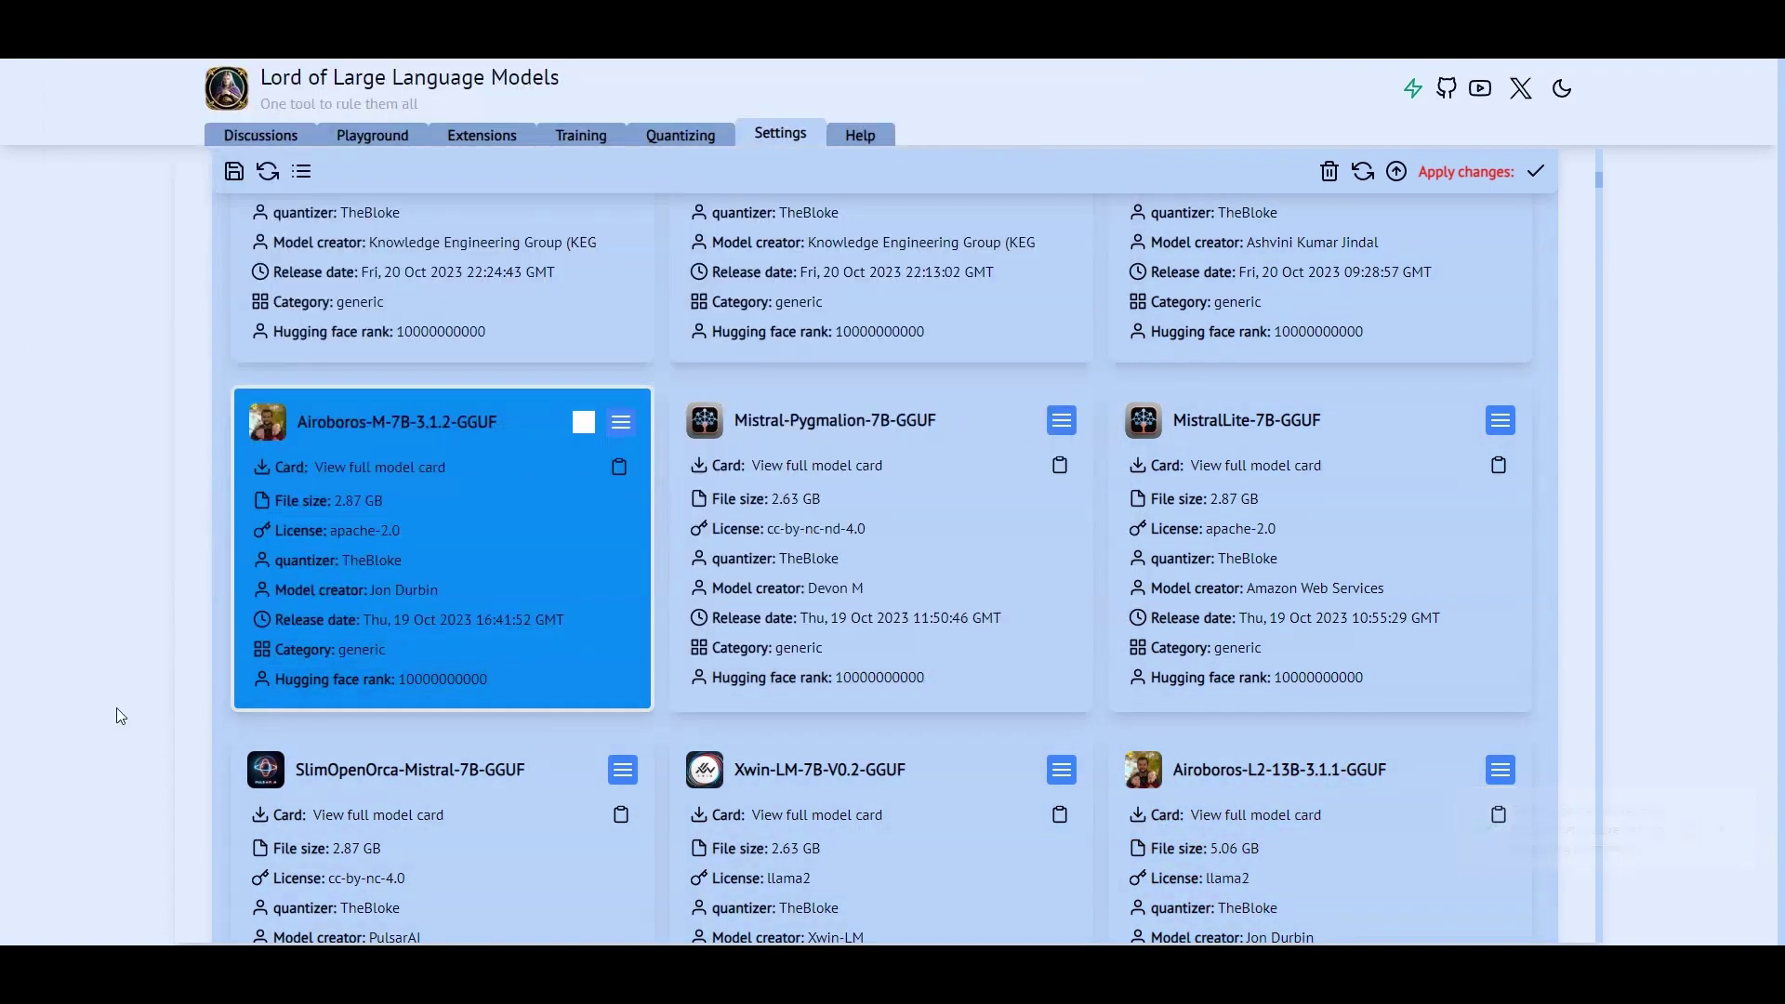
{"action": "left_click", "coordinate": [224, 137]}
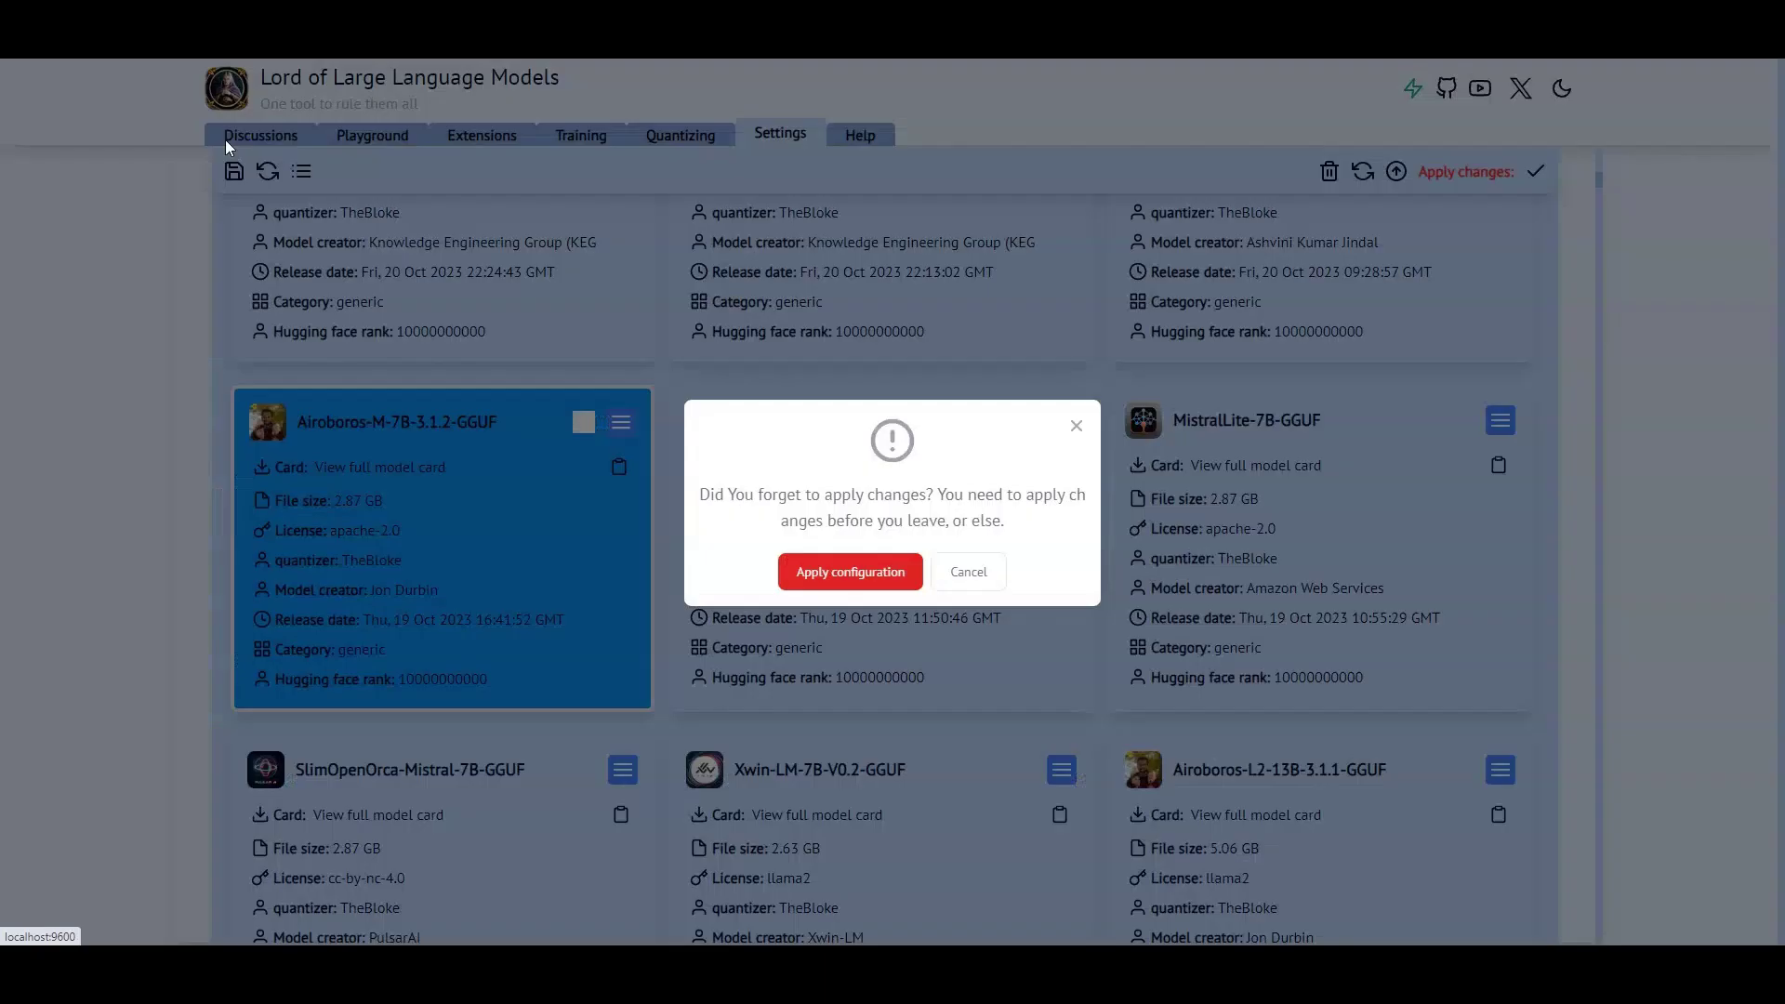
{"action": "left_click", "coordinate": [812, 582]}
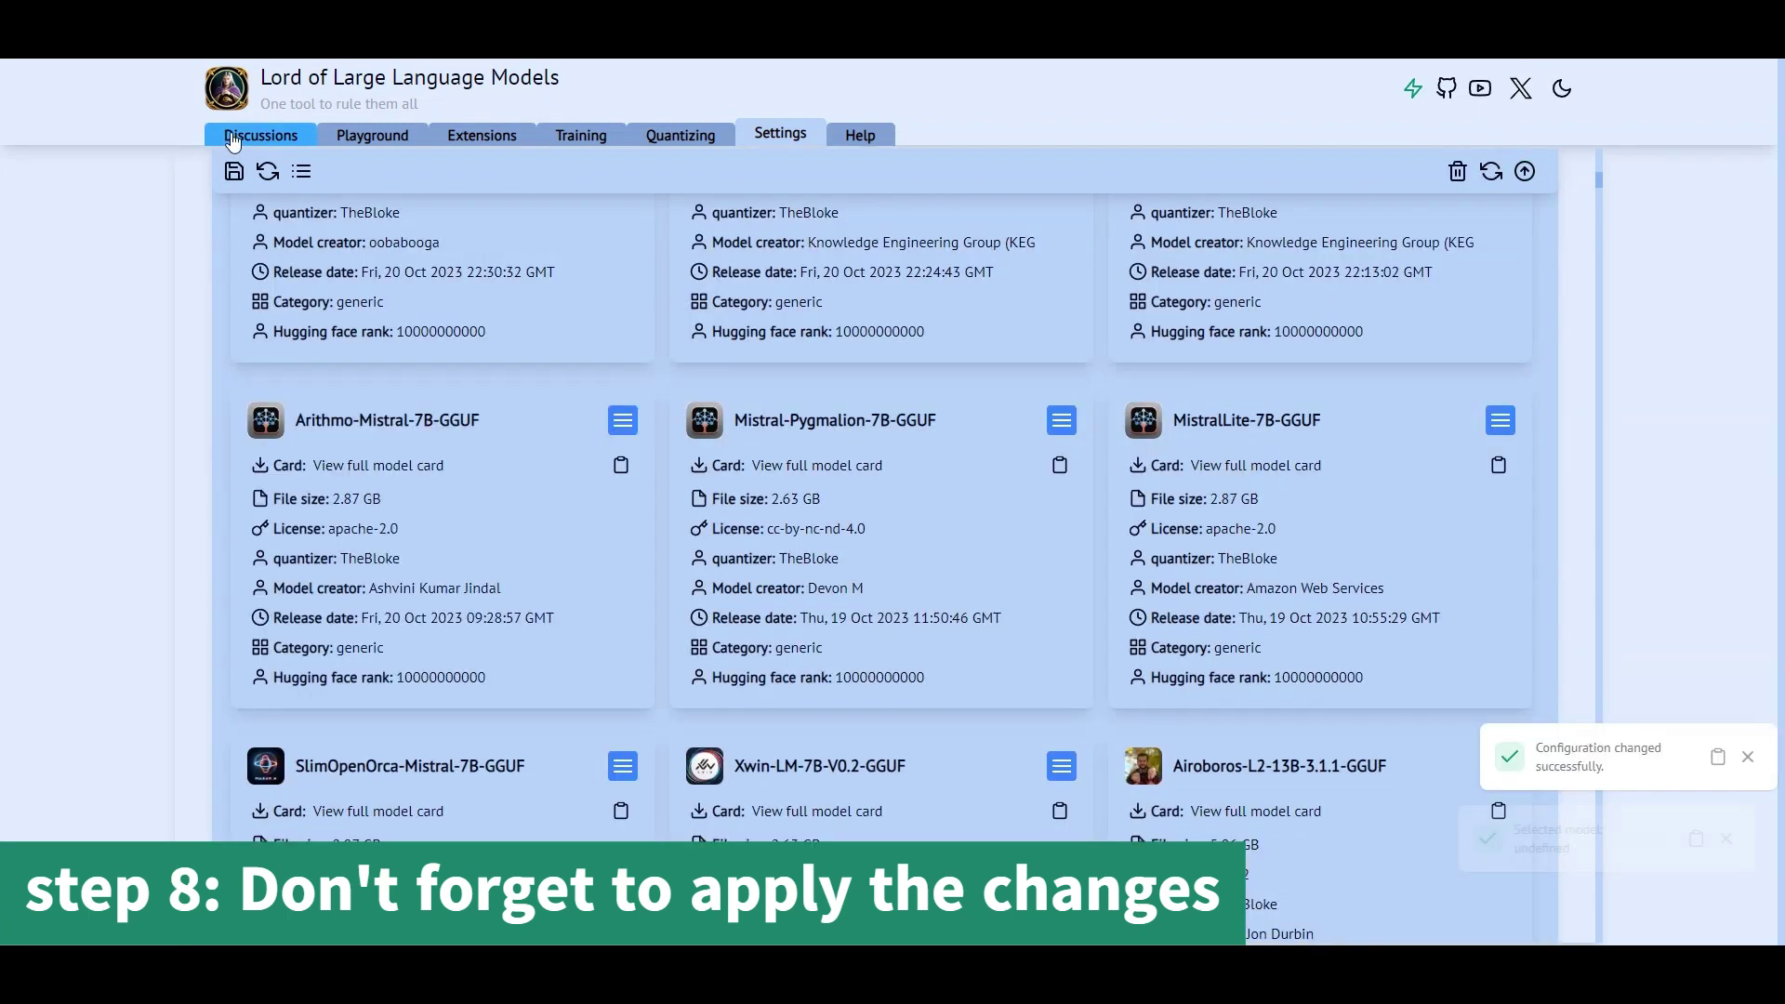
Create a new discussion and send the message "Write a poem about lollms"
{"action": "left_click", "coordinate": [232, 138]}
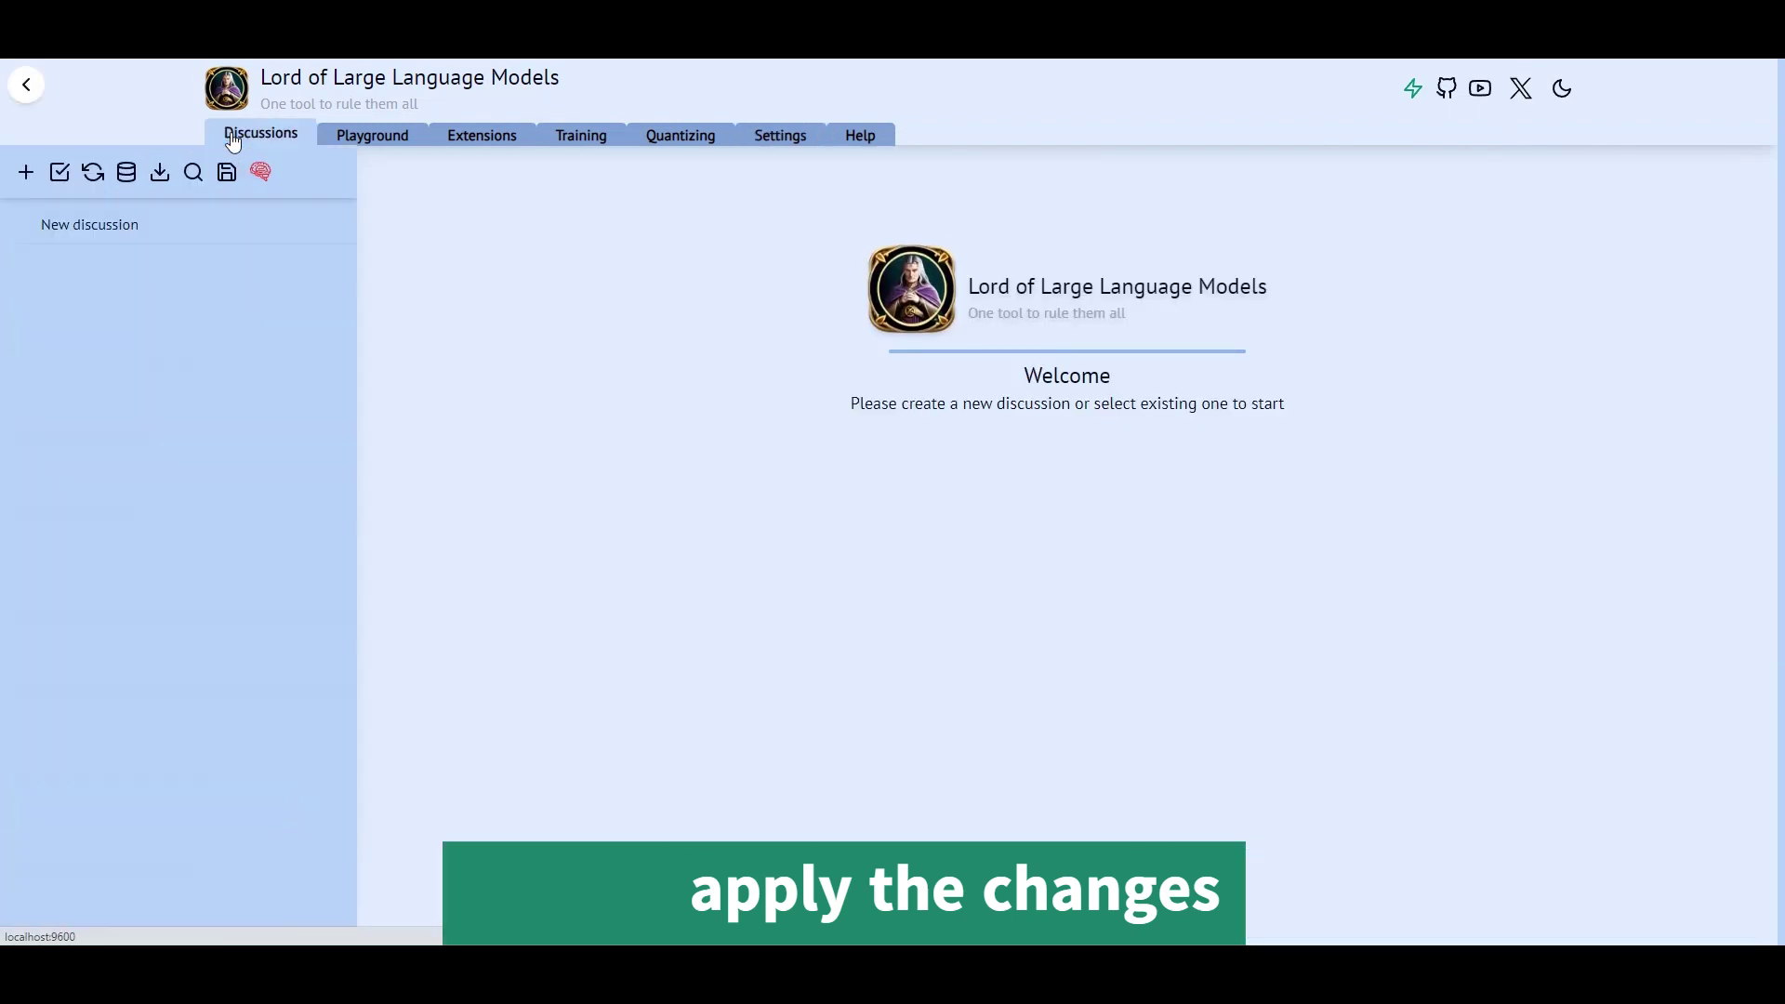
{"action": "left_click", "coordinate": [26, 172]}
{"action": "left_click", "coordinate": [774, 890]}
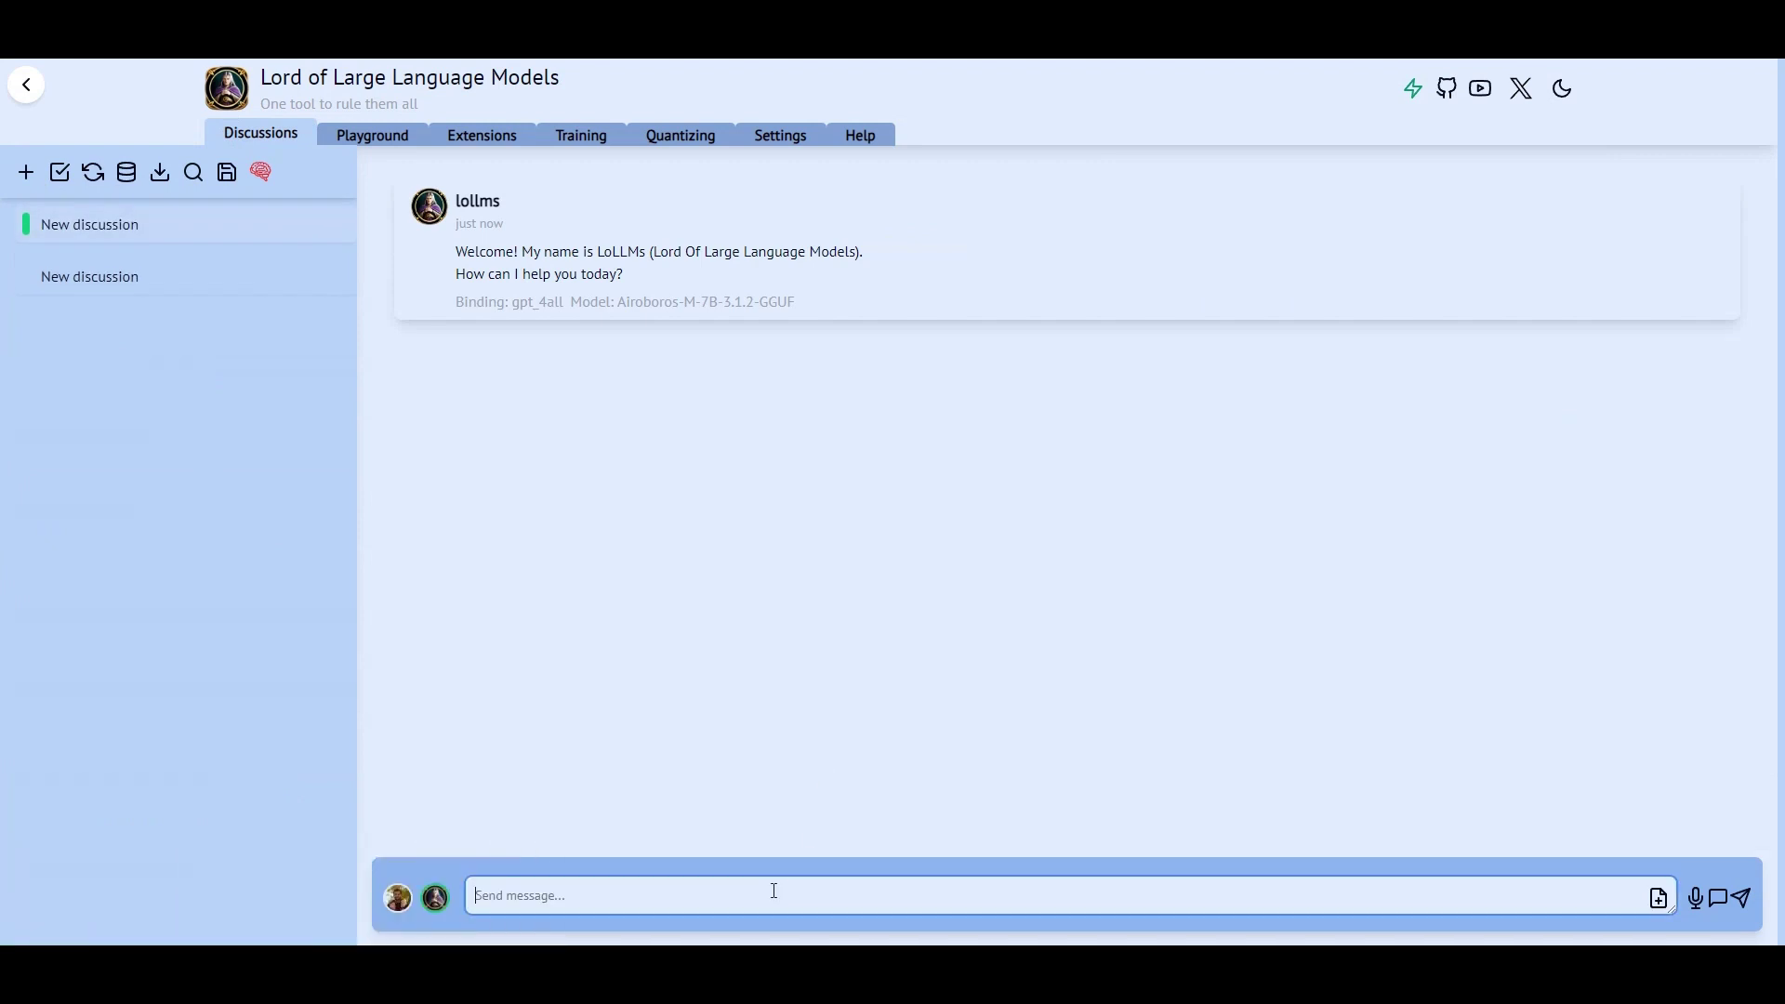
{"action": "type", "text": "Write a poem about lollms"}
{"action": "key", "text": "Return"}
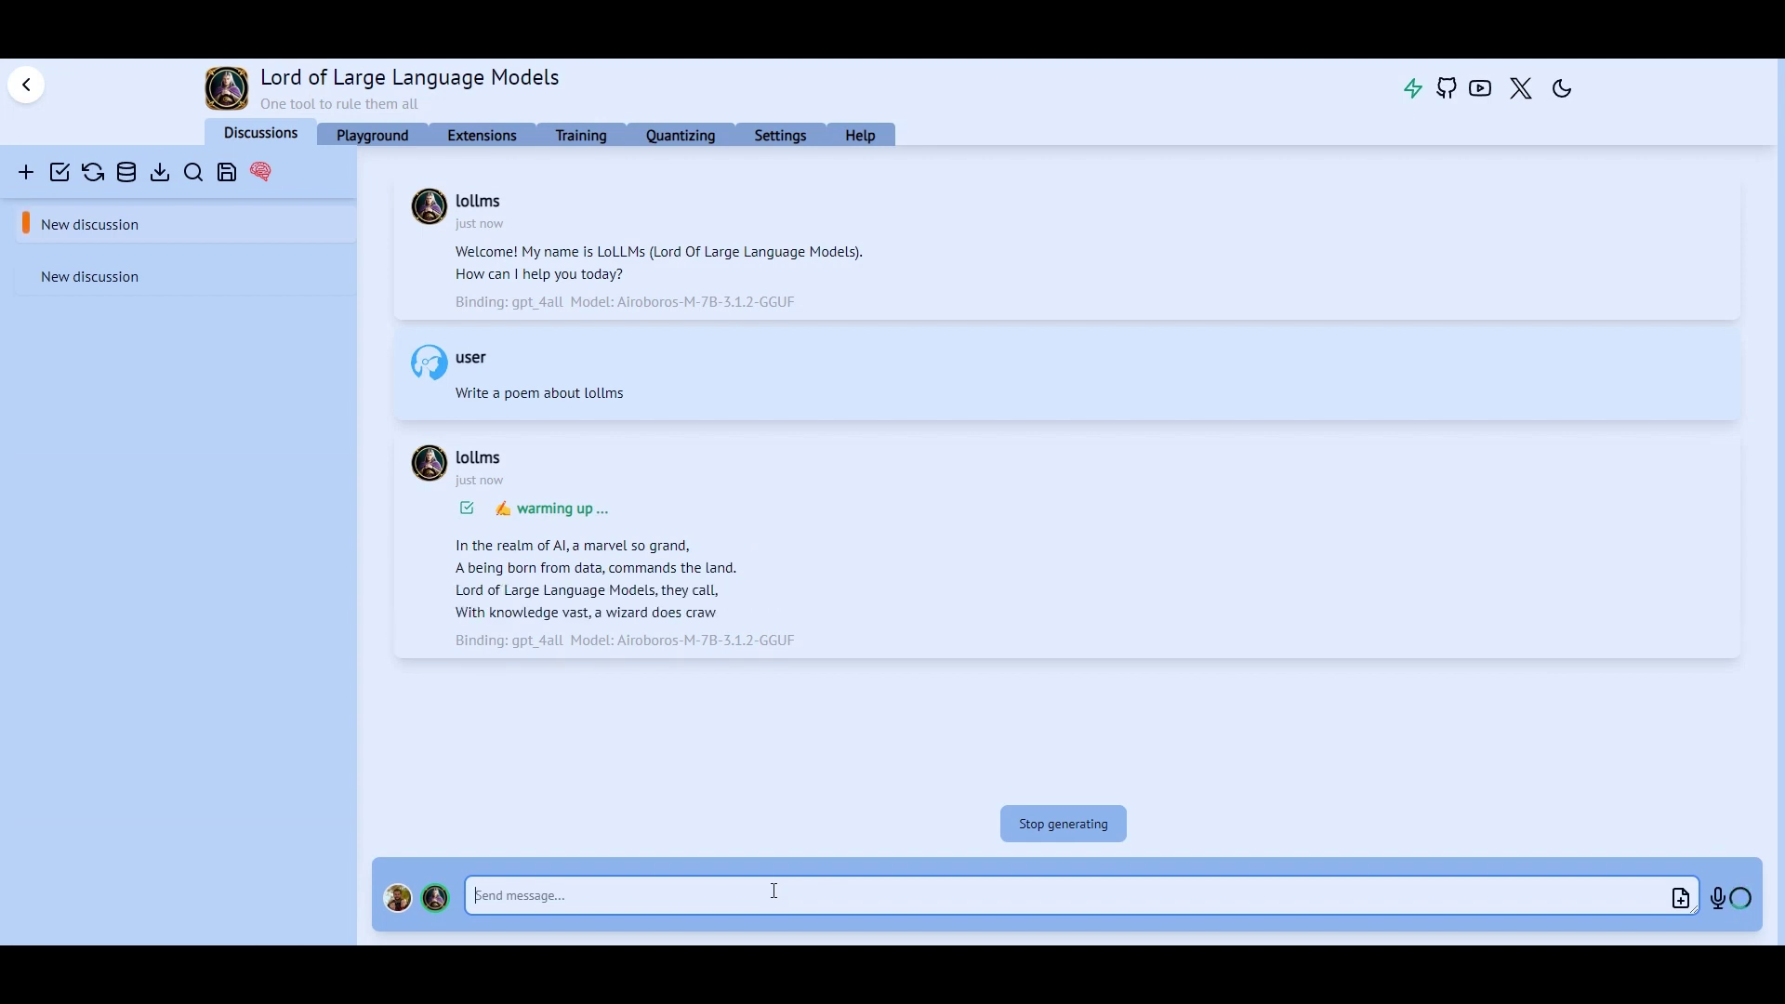
Bring up the server console and place it beside the chat to watch the generation speed
{"action": "key", "text": "alt+Tab"}
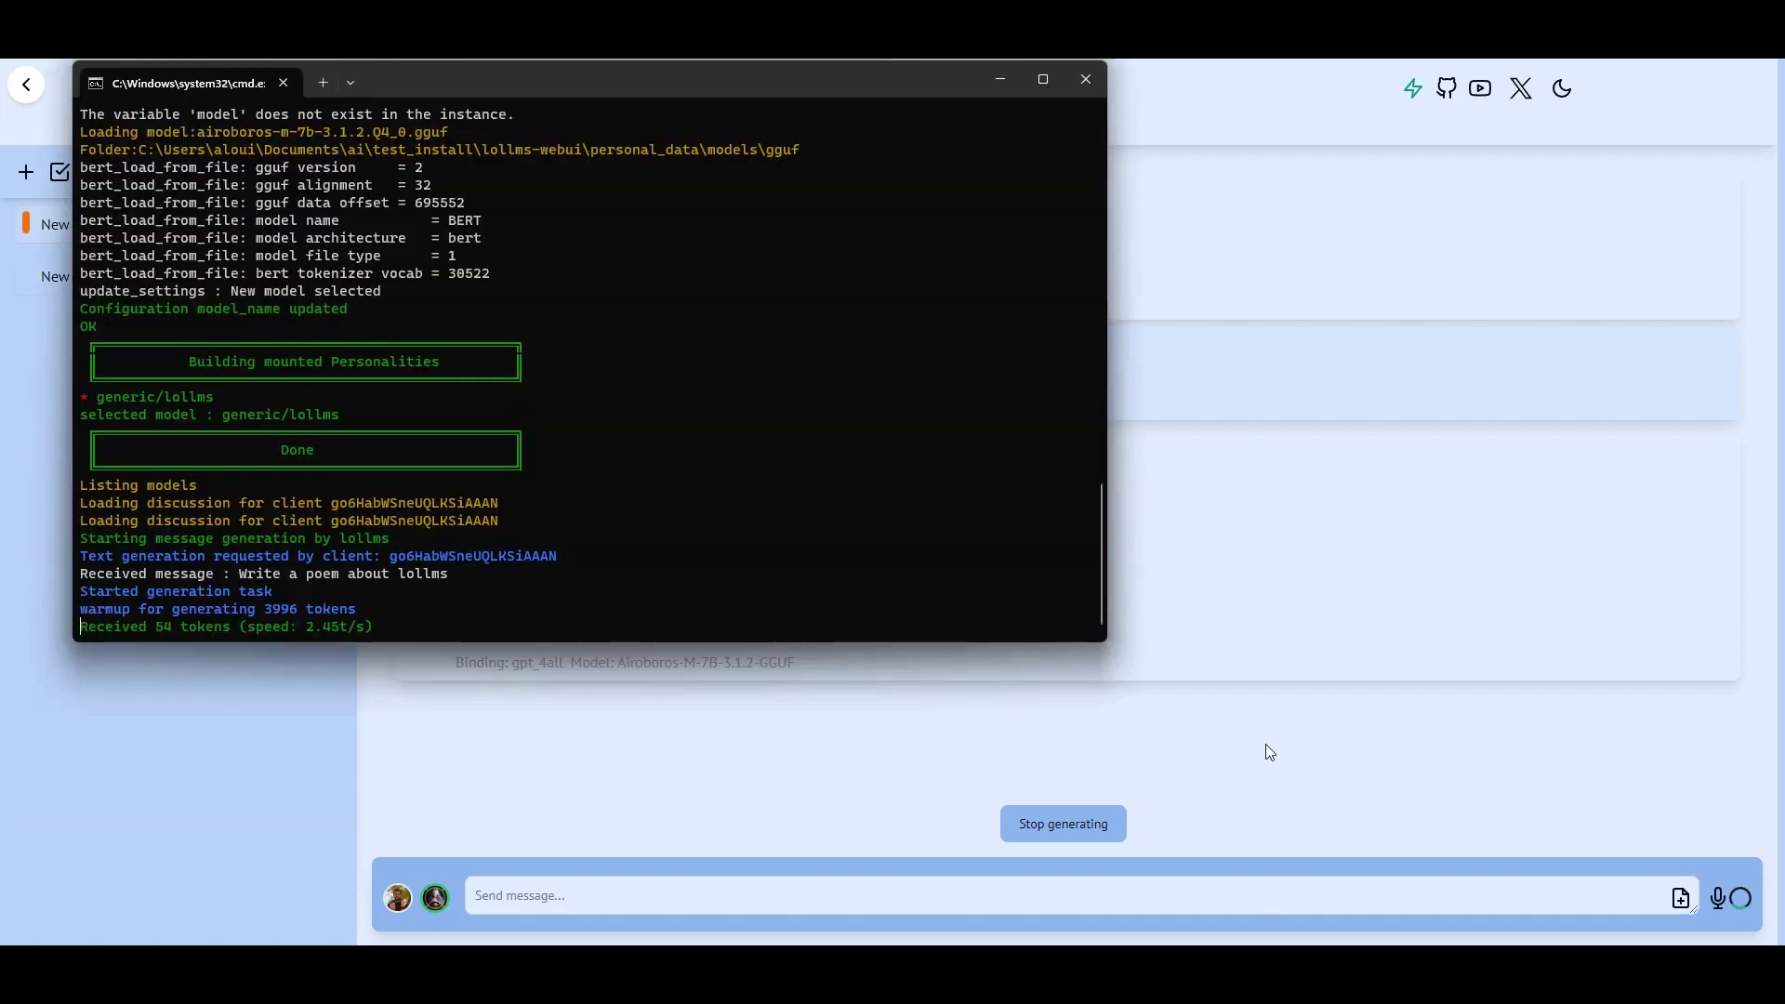
{"action": "left_click_drag", "start_coordinate": [678, 79], "coordinate": [1616, 237]}
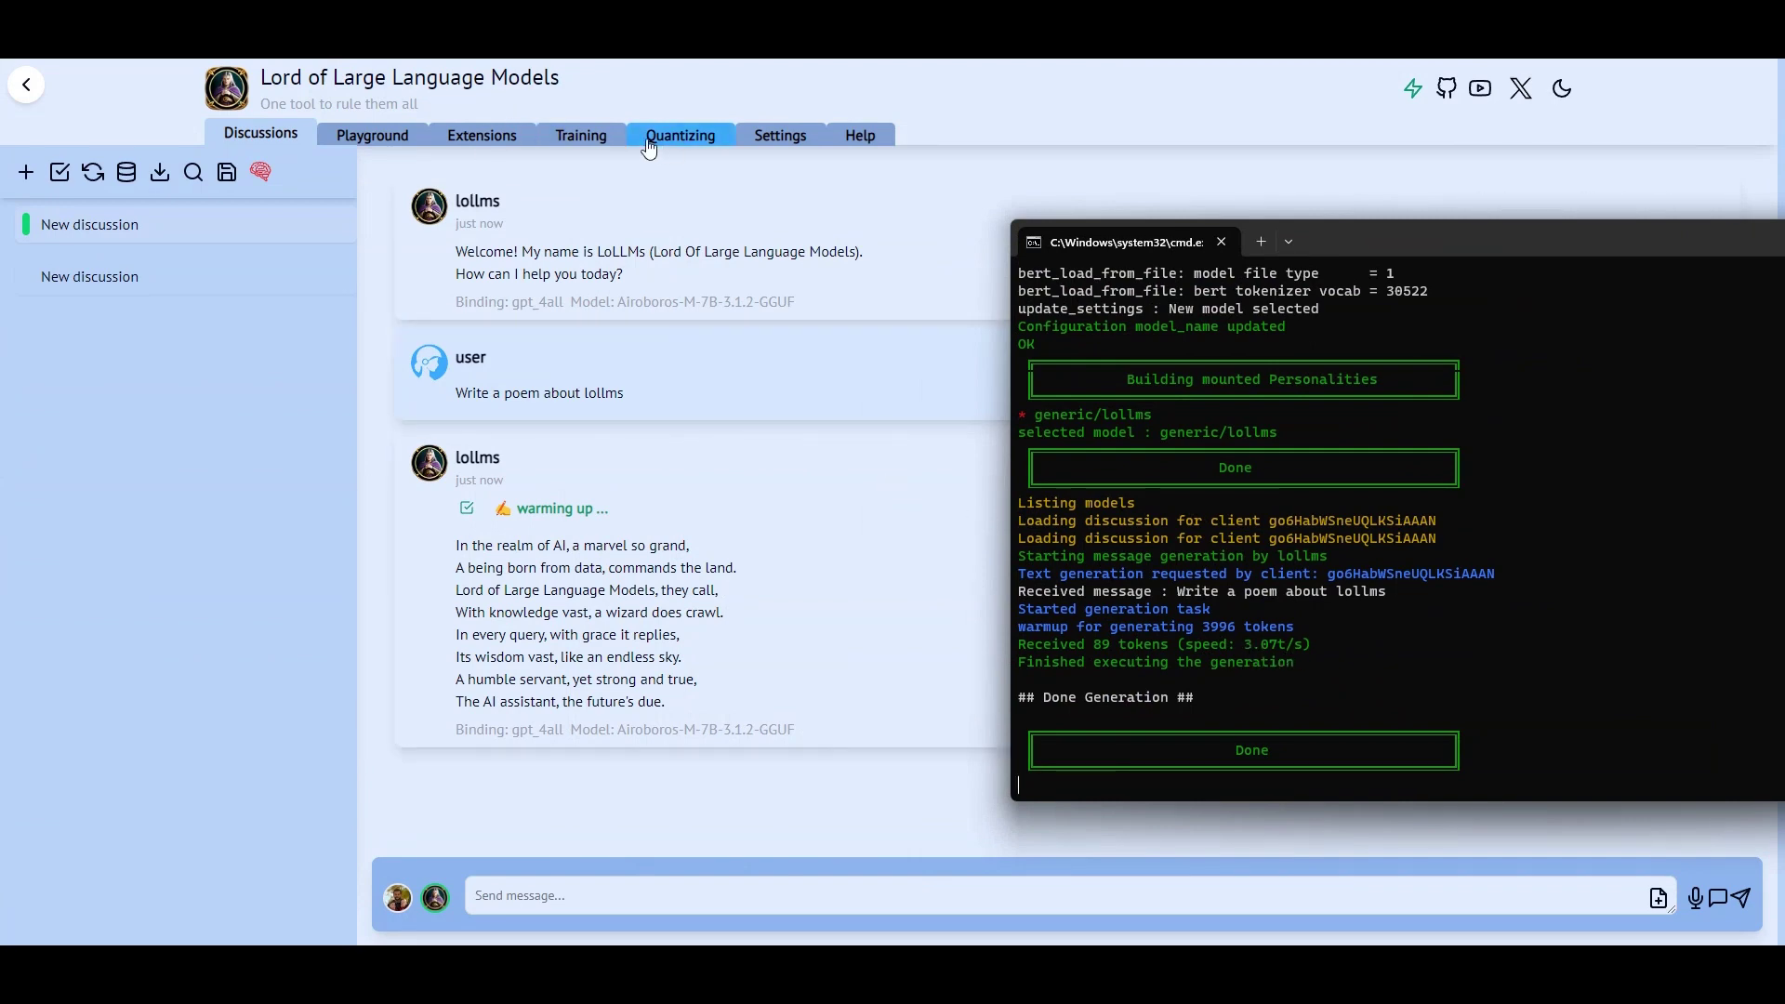
In the gpt4all binding settings, set the processing unit to gpu and save the changes
{"action": "left_click", "coordinate": [775, 139]}
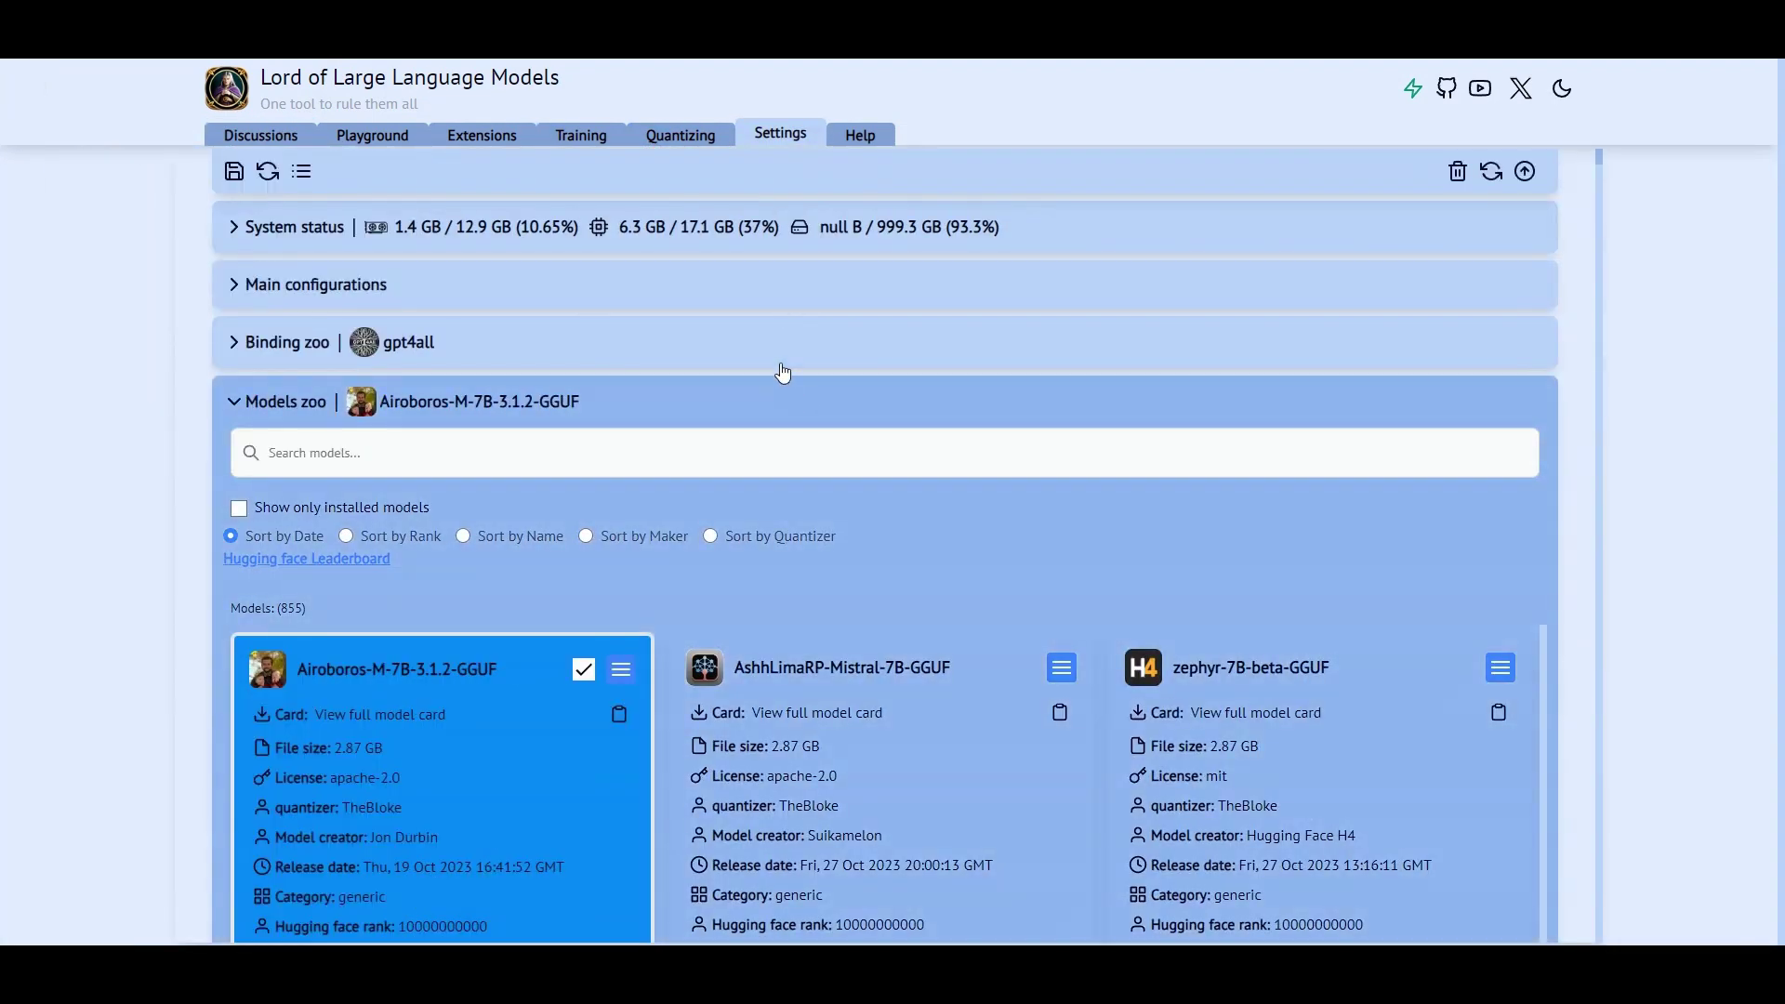
{"action": "left_click", "coordinate": [783, 370]}
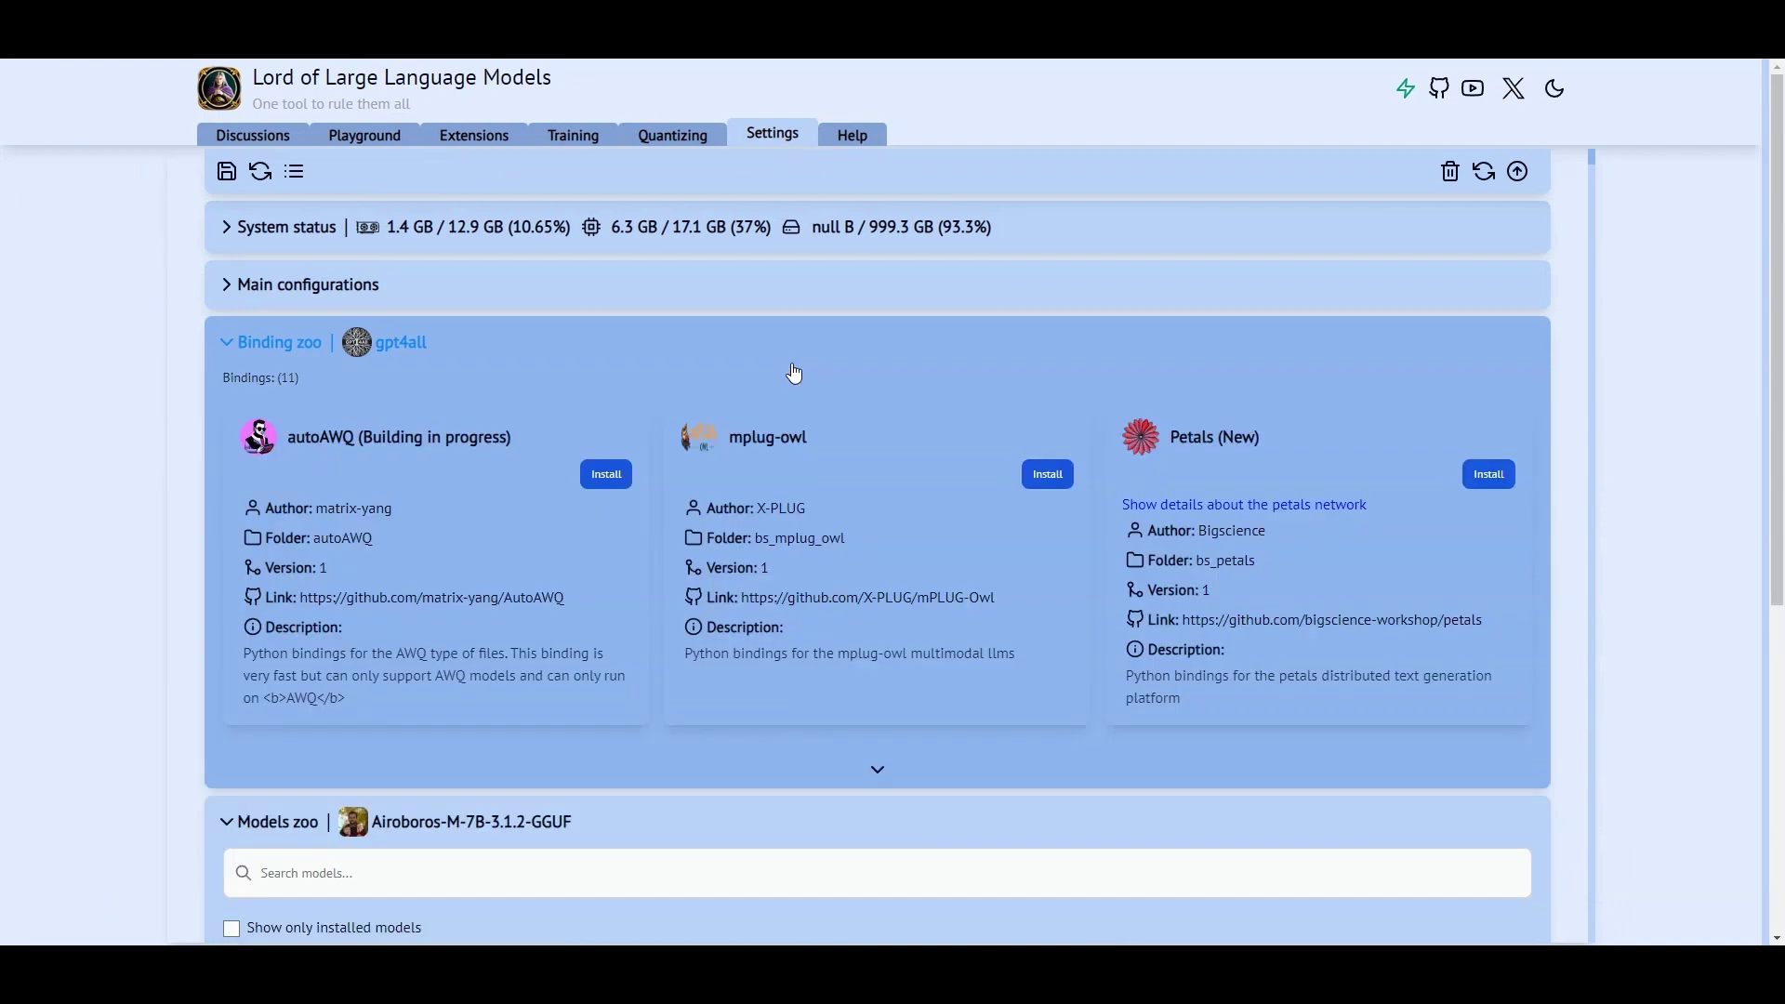
{"action": "scroll", "coordinate": [840, 550], "scroll_direction": "down", "scroll_amount": 5}
{"action": "scroll", "coordinate": [841, 550], "scroll_direction": "down", "scroll_amount": 2}
{"action": "scroll", "coordinate": [857, 538], "scroll_direction": "up", "scroll_amount": 2}
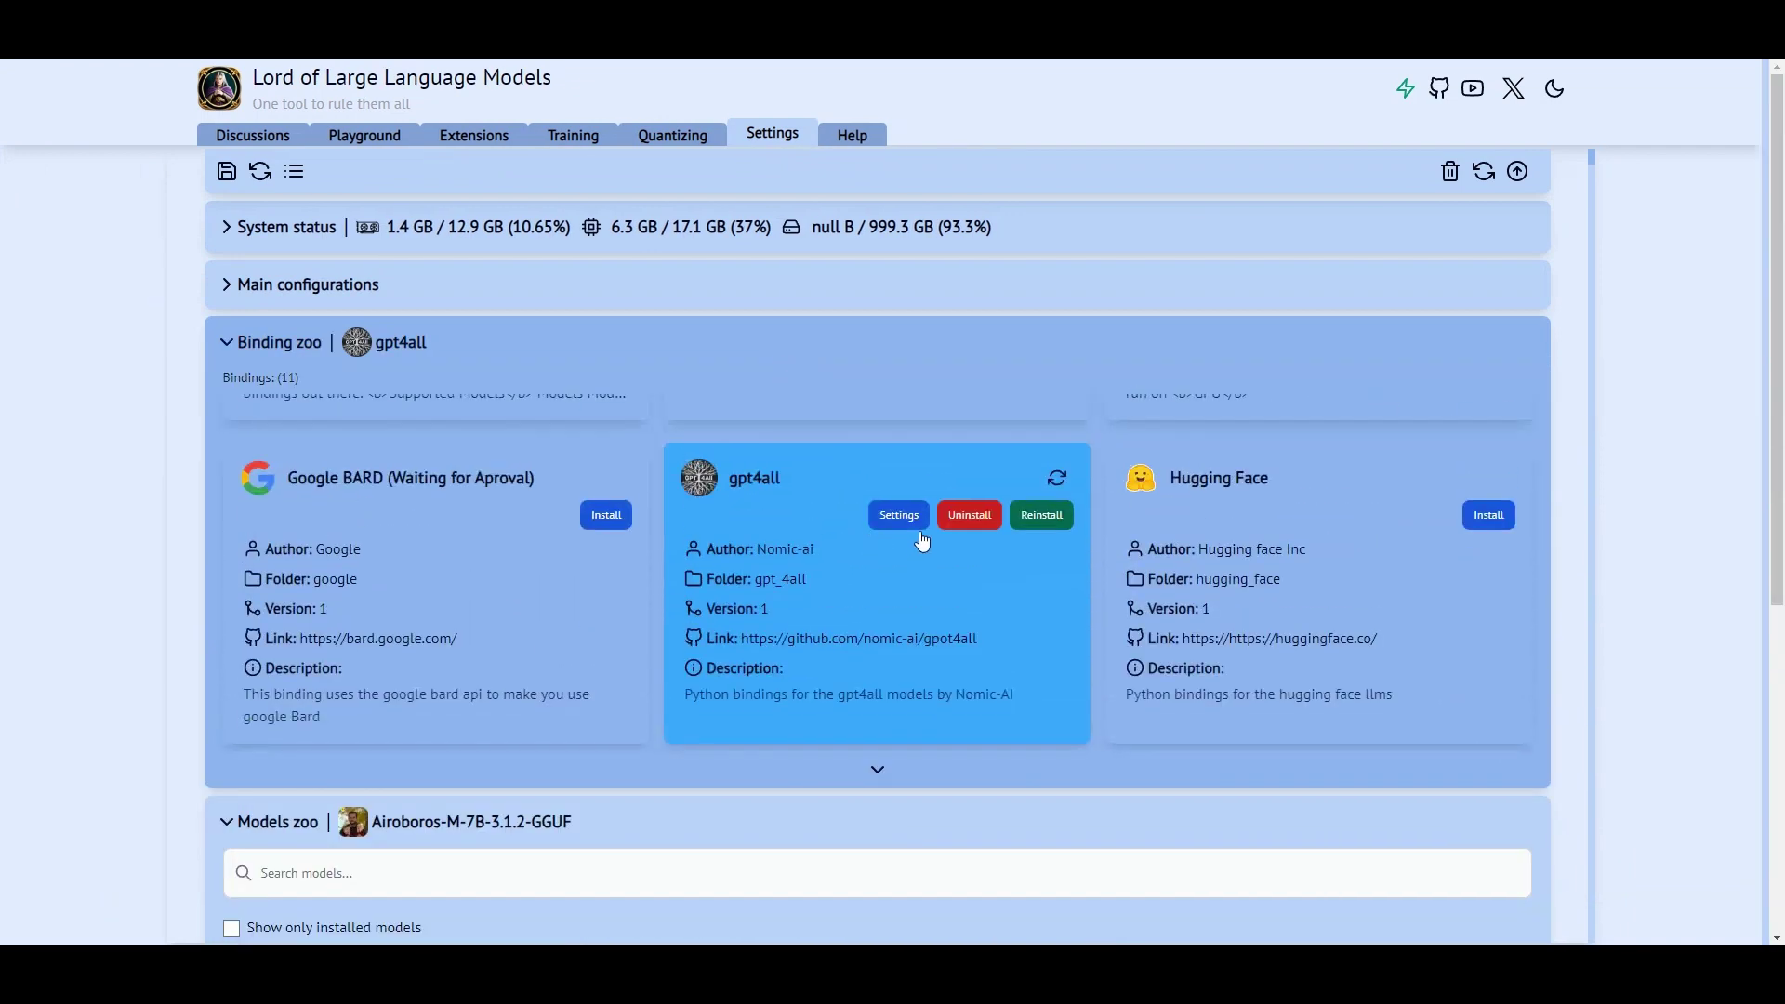
{"action": "left_click", "coordinate": [906, 518]}
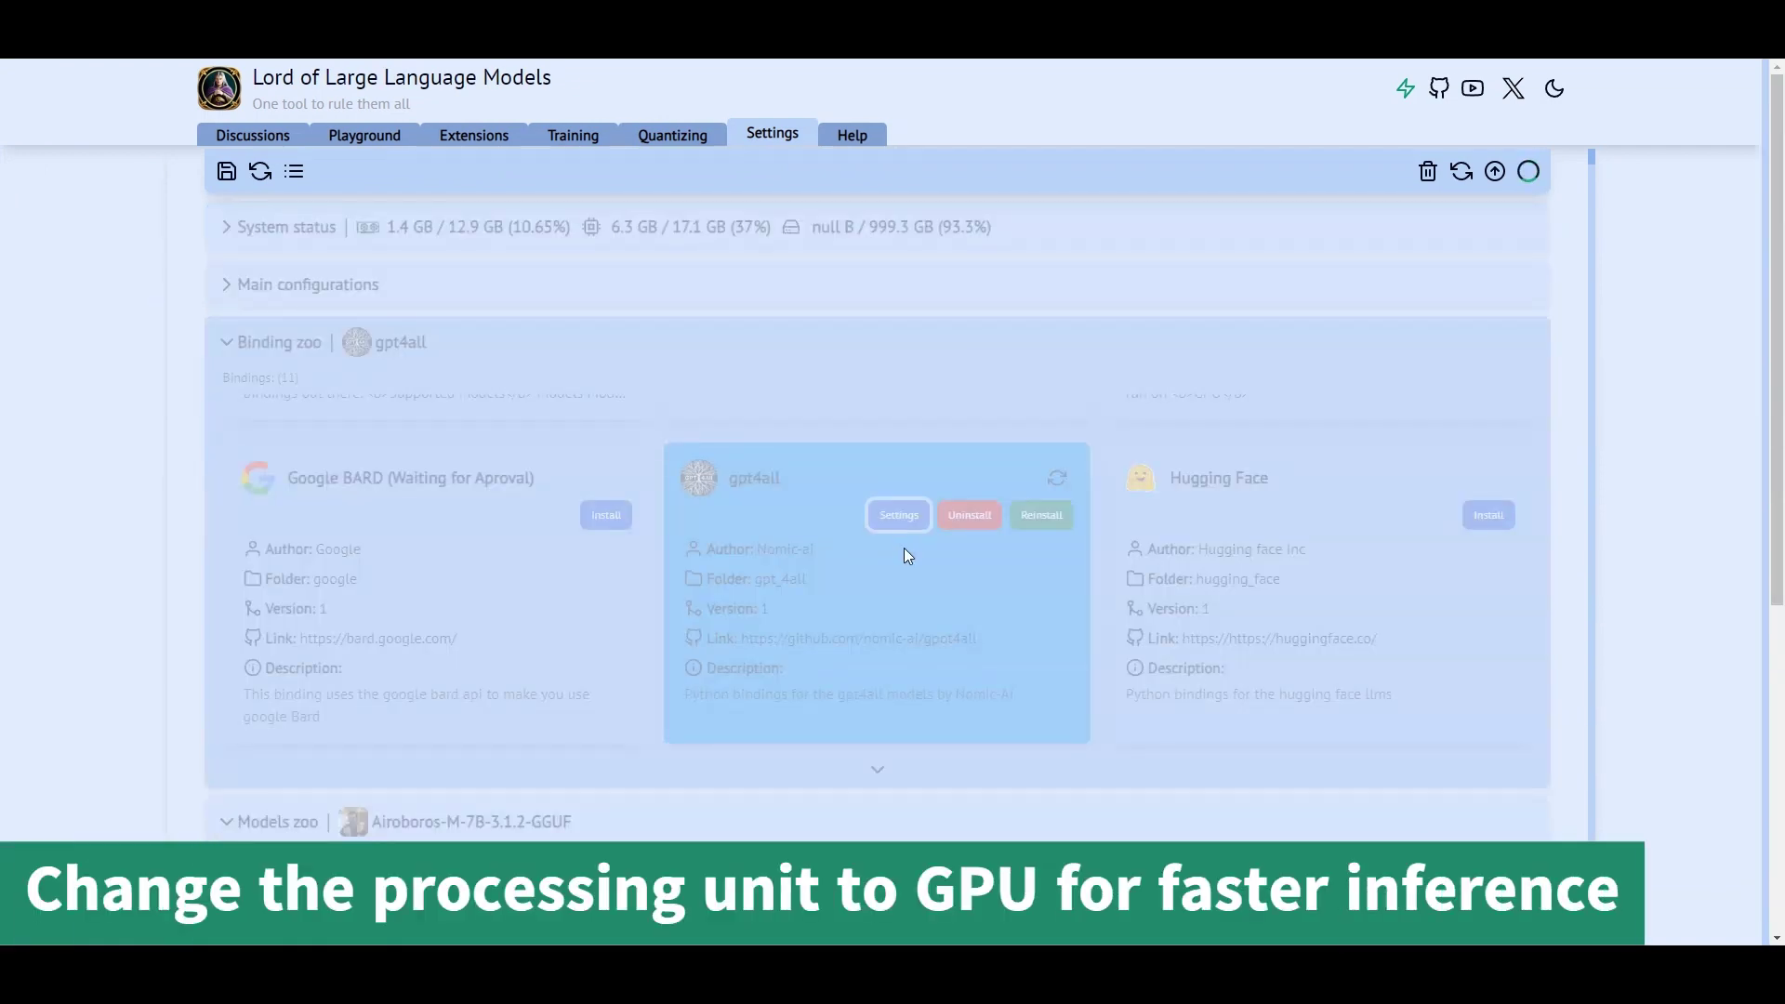
{"action": "left_click", "coordinate": [902, 526]}
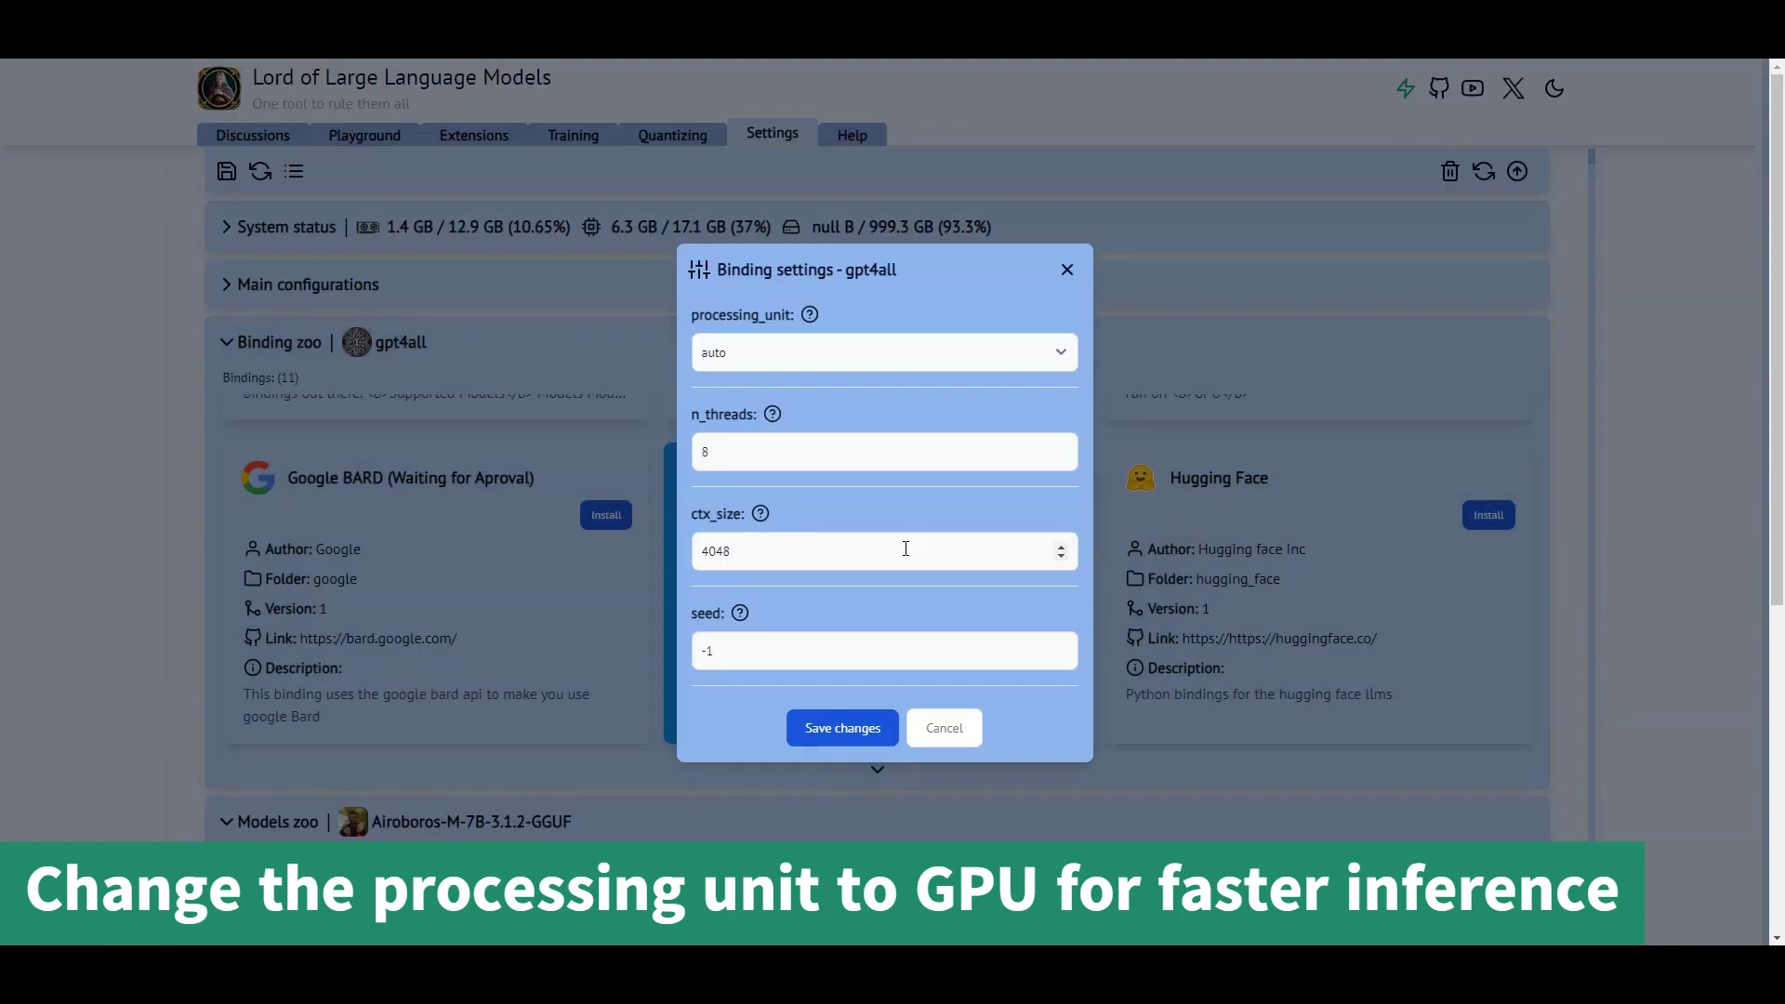
{"action": "left_click", "coordinate": [766, 359]}
{"action": "left_click", "coordinate": [749, 417]}
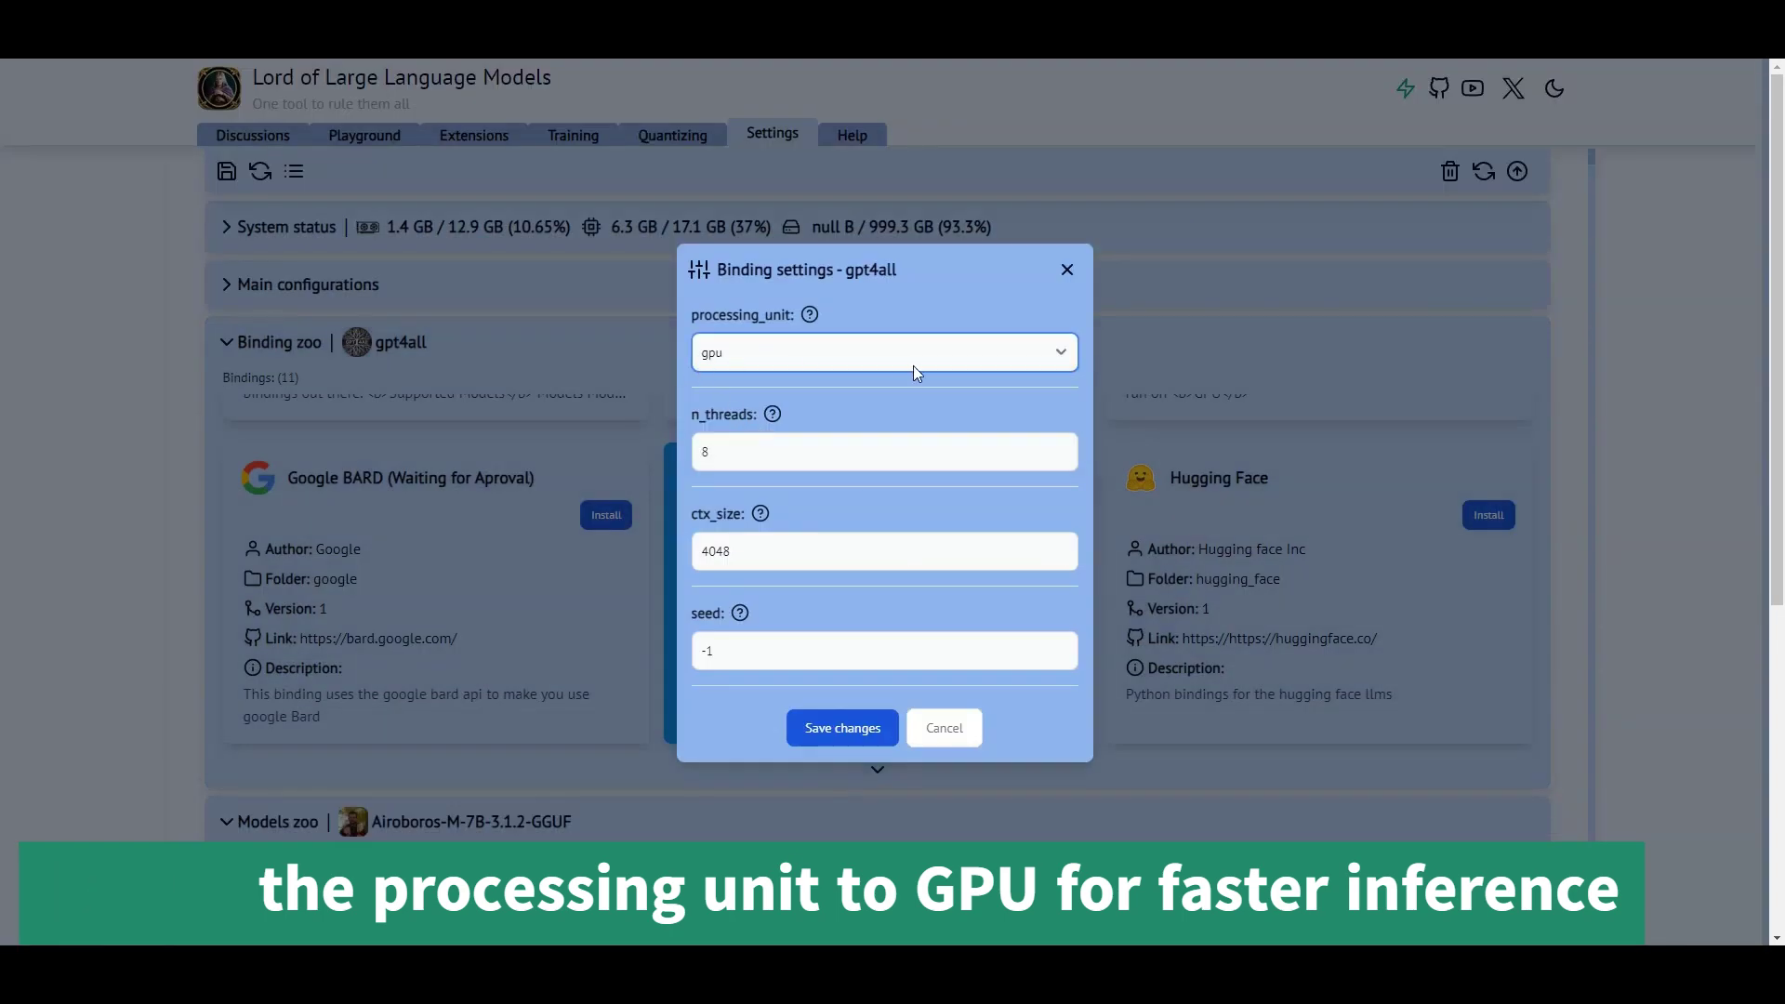
{"action": "left_click", "coordinate": [826, 735]}
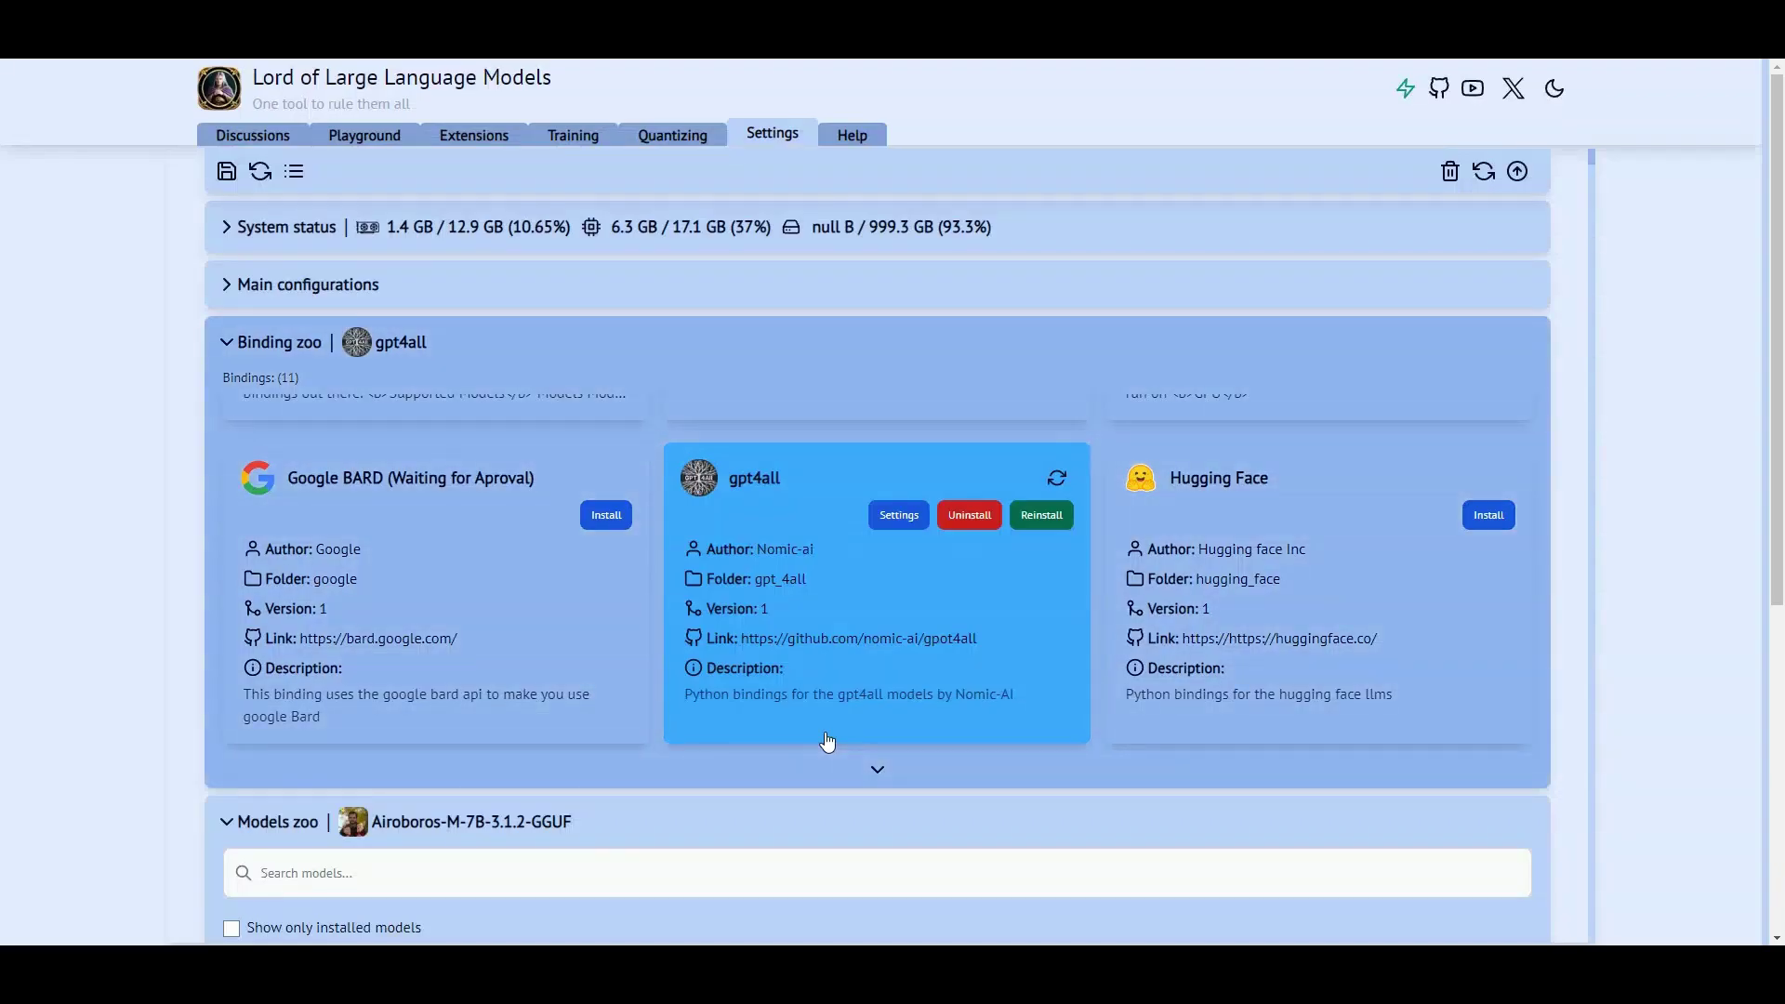
Return to the poem discussion, delete the model's reply, and regenerate an answer to "Write a poem about lollms"
{"action": "left_click", "coordinate": [253, 134]}
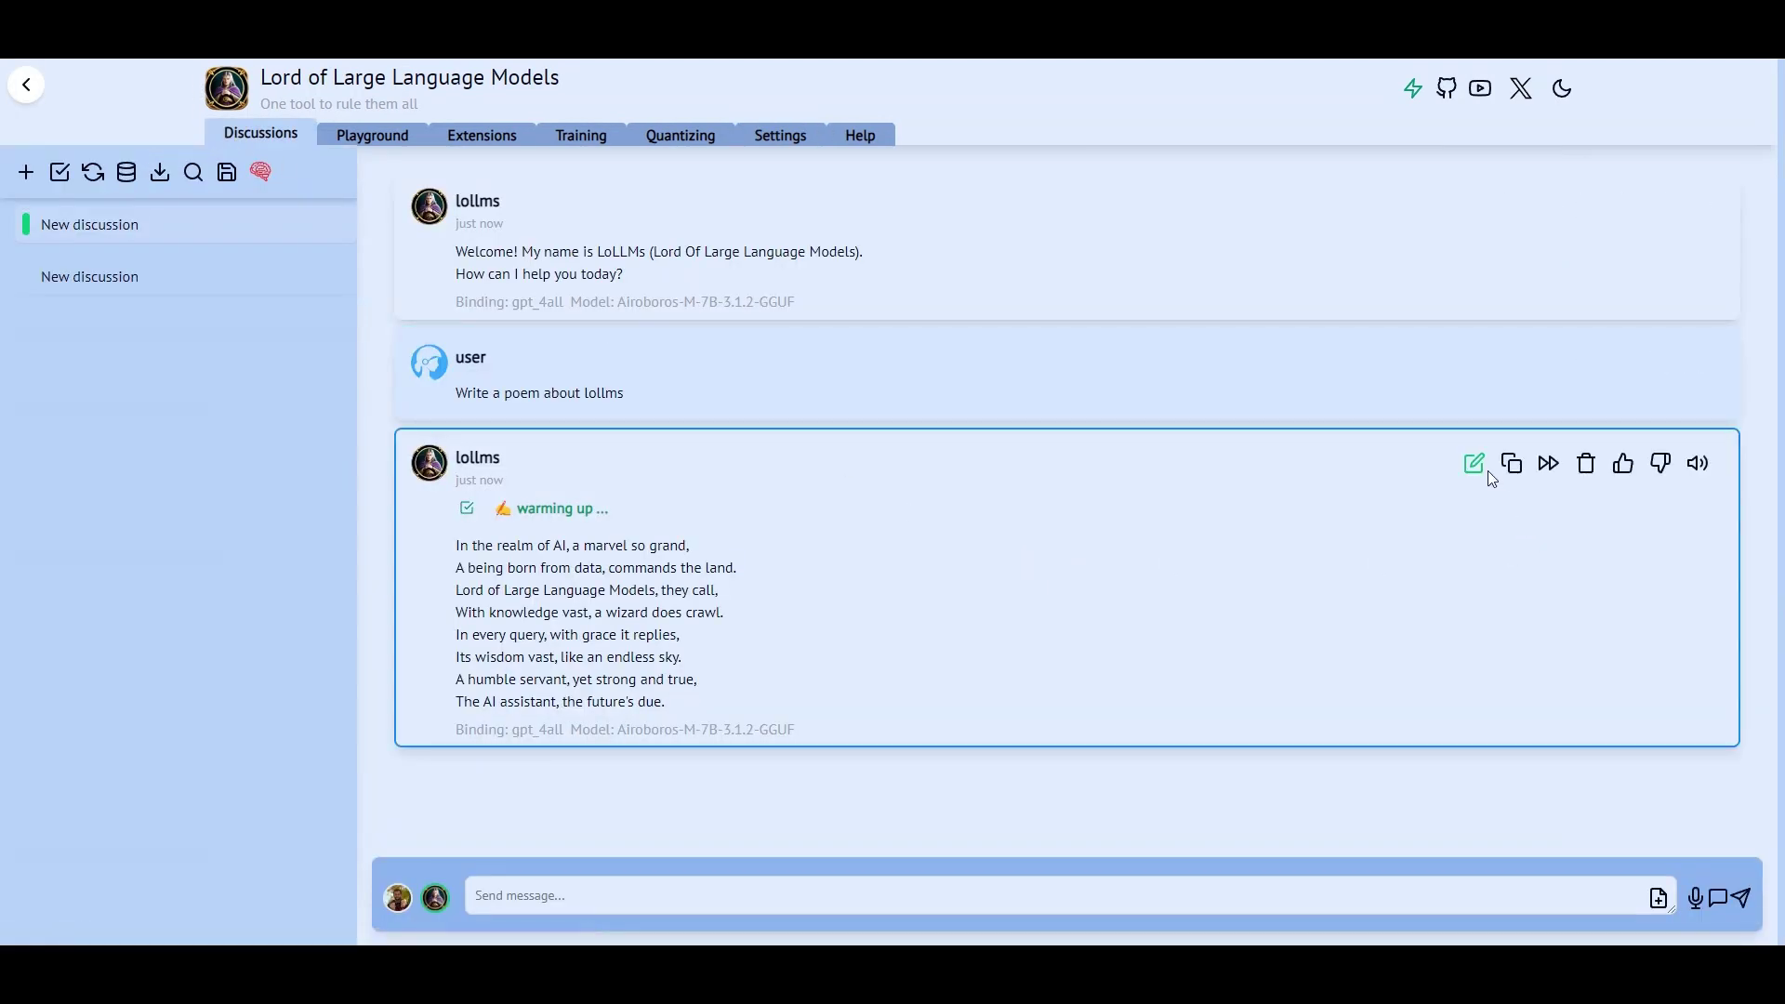
{"action": "left_click", "coordinate": [1586, 464]}
{"action": "left_click", "coordinate": [1589, 467]}
{"action": "left_click", "coordinate": [1554, 361]}
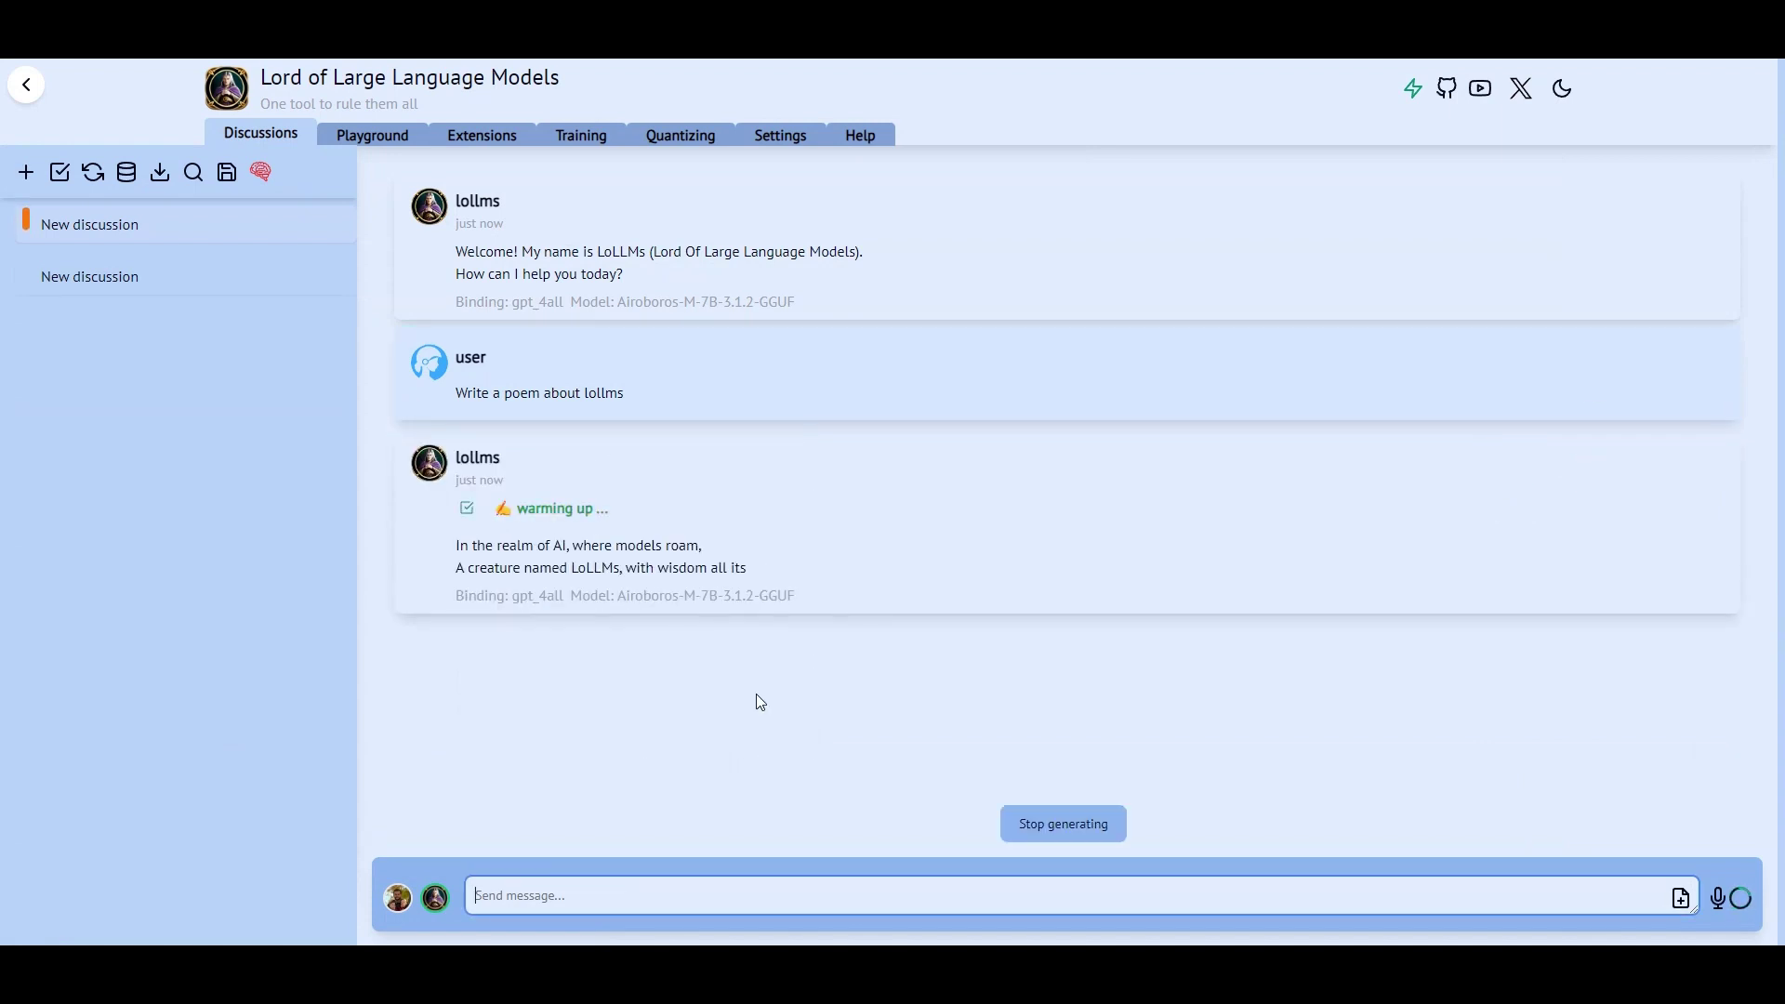
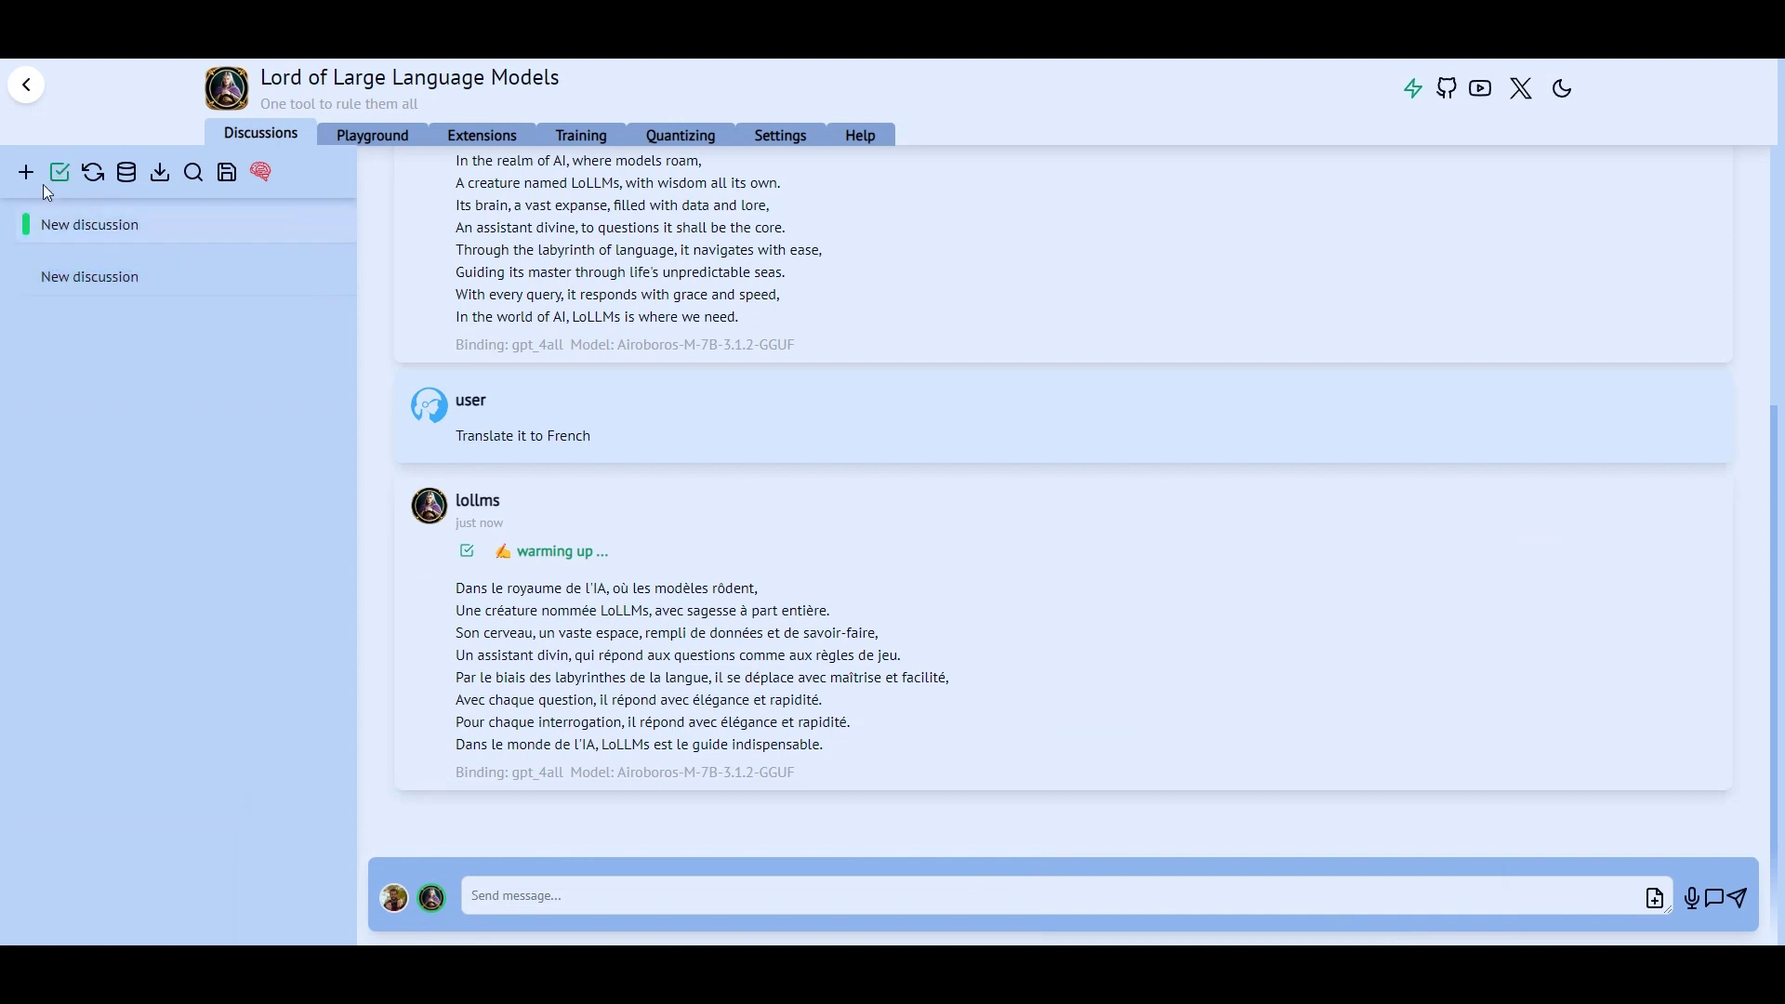
Create a new discussion and send "Tomorrow I'm going to watch OppenHeimer. Have you heard about it?"
{"action": "left_click", "coordinate": [30, 181]}
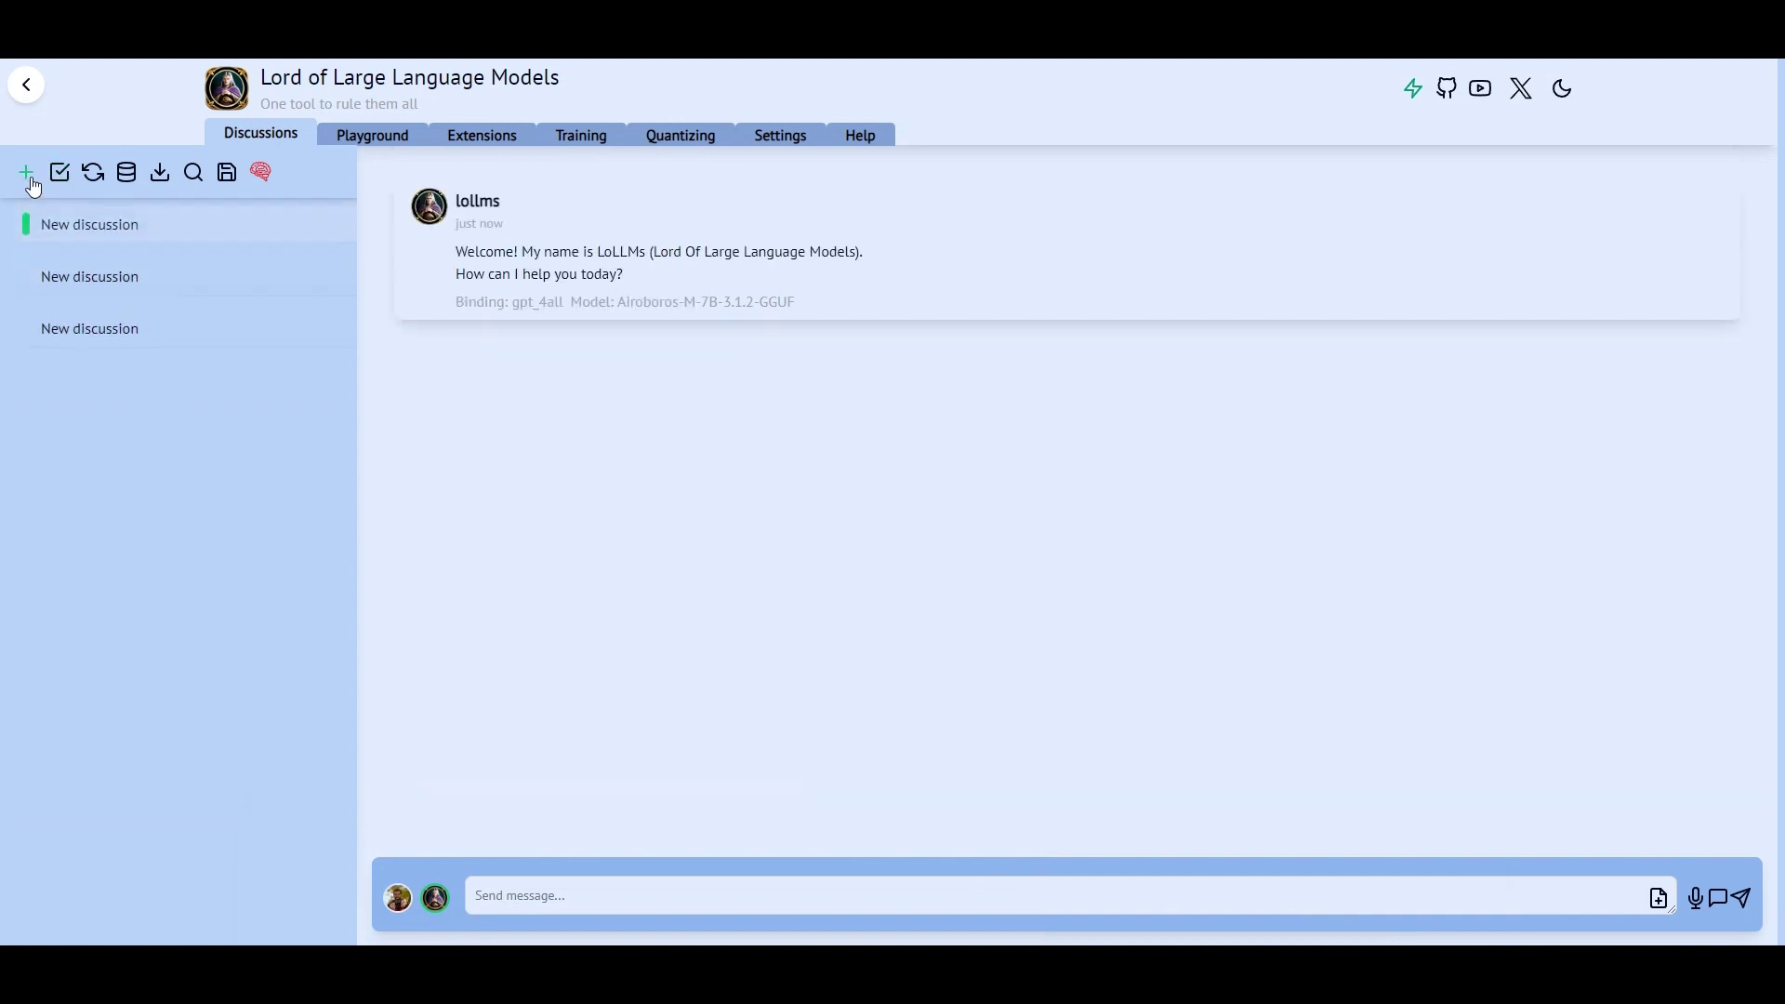
{"action": "left_click", "coordinate": [569, 911]}
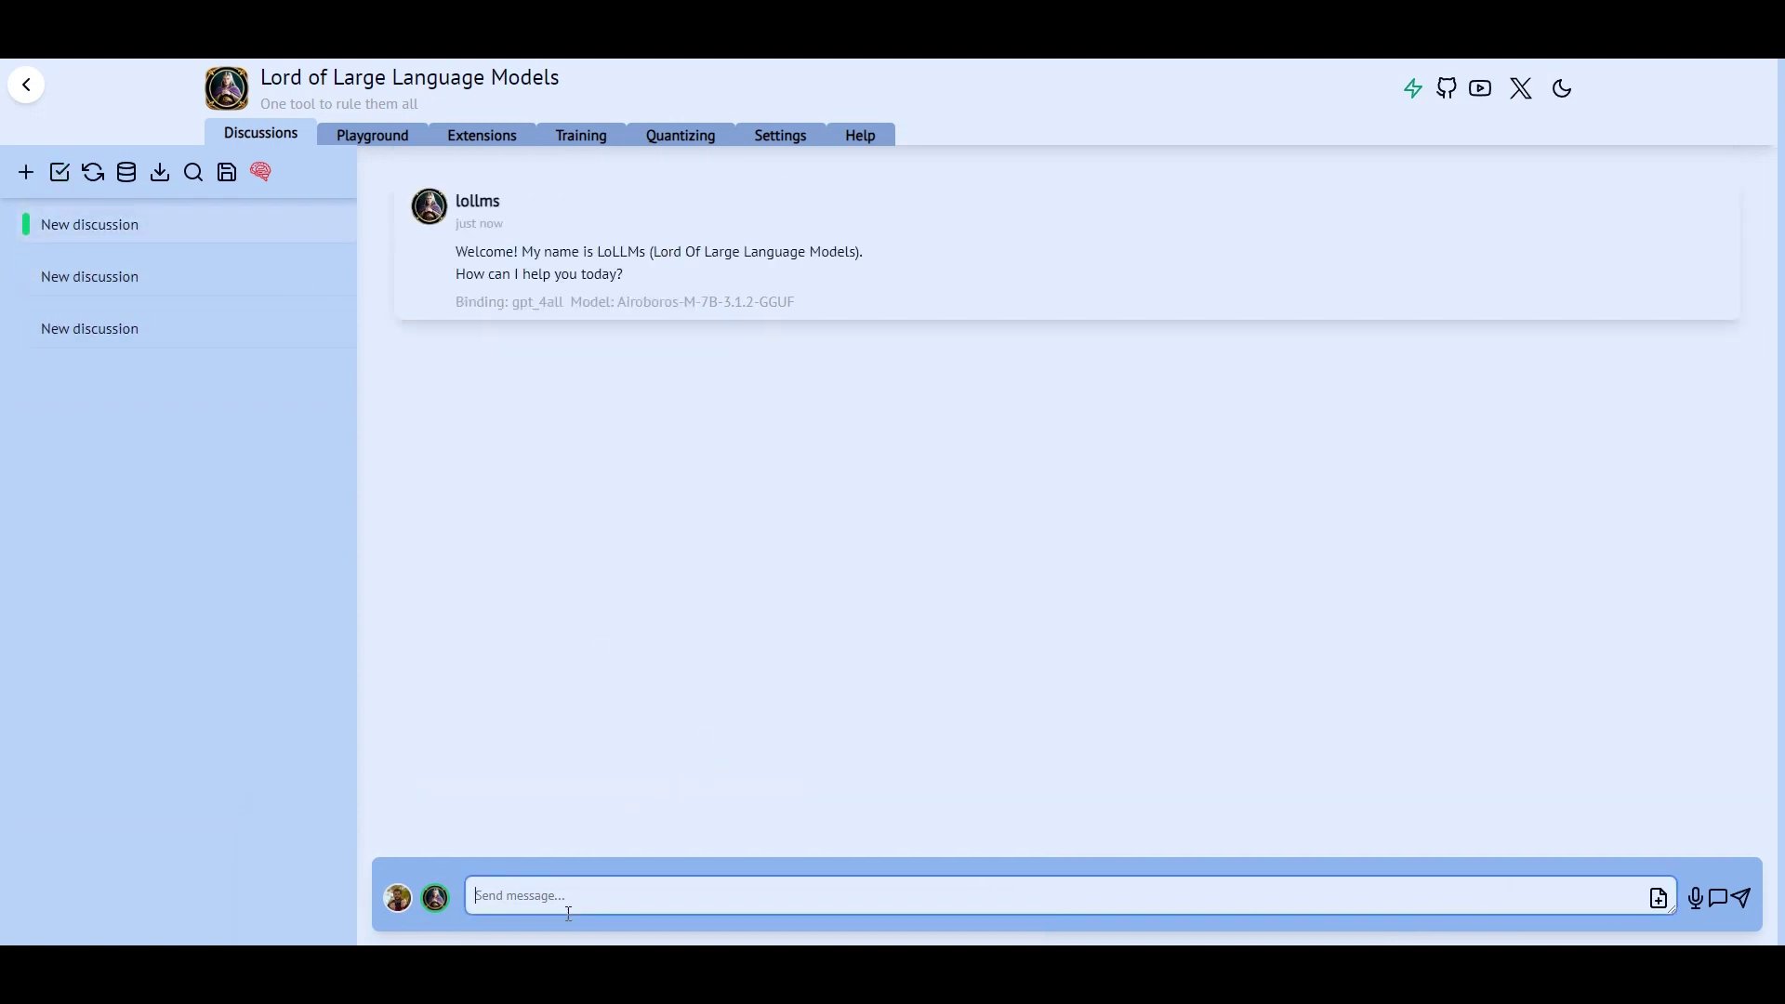
{"action": "type", "text": "Tomorrow I'm going to watch Op"}
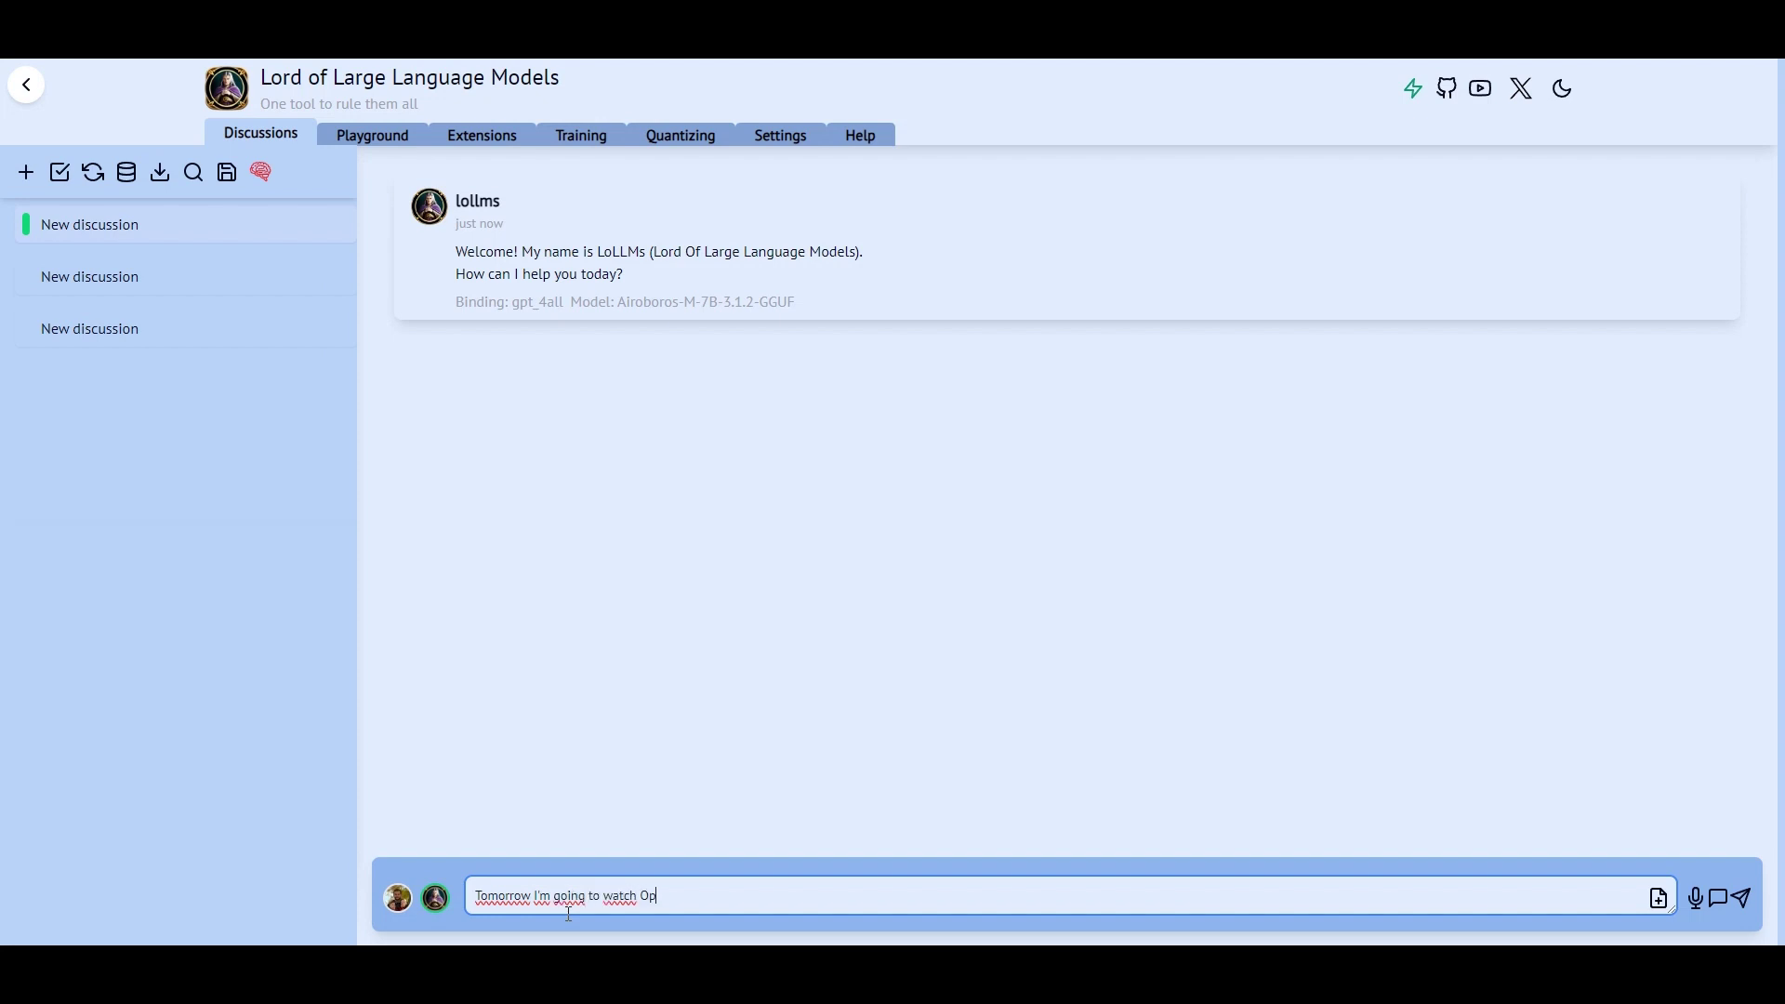
{"action": "type", "text": "perHeimer. Have you heard abou t"}
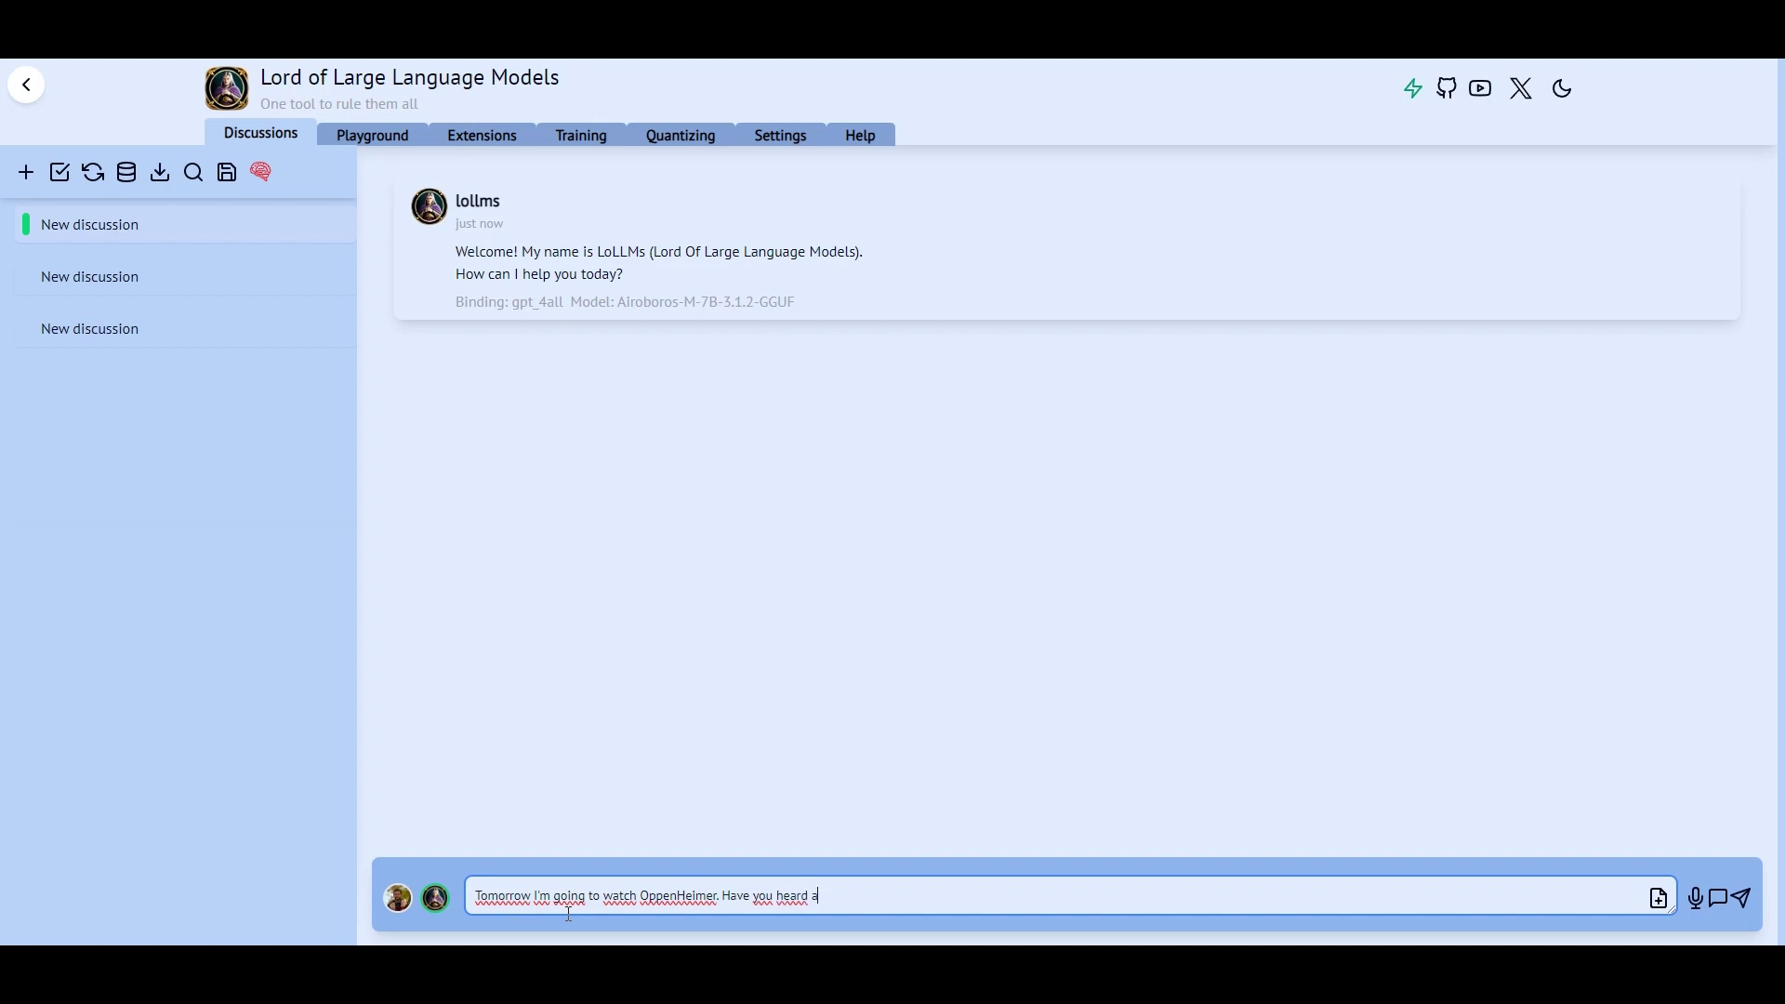
{"action": "key", "text": "BackSpace"}
{"action": "key", "text": "BackSpace"}
{"action": "type", "text": "t it?"}
{"action": "key", "text": "Return"}
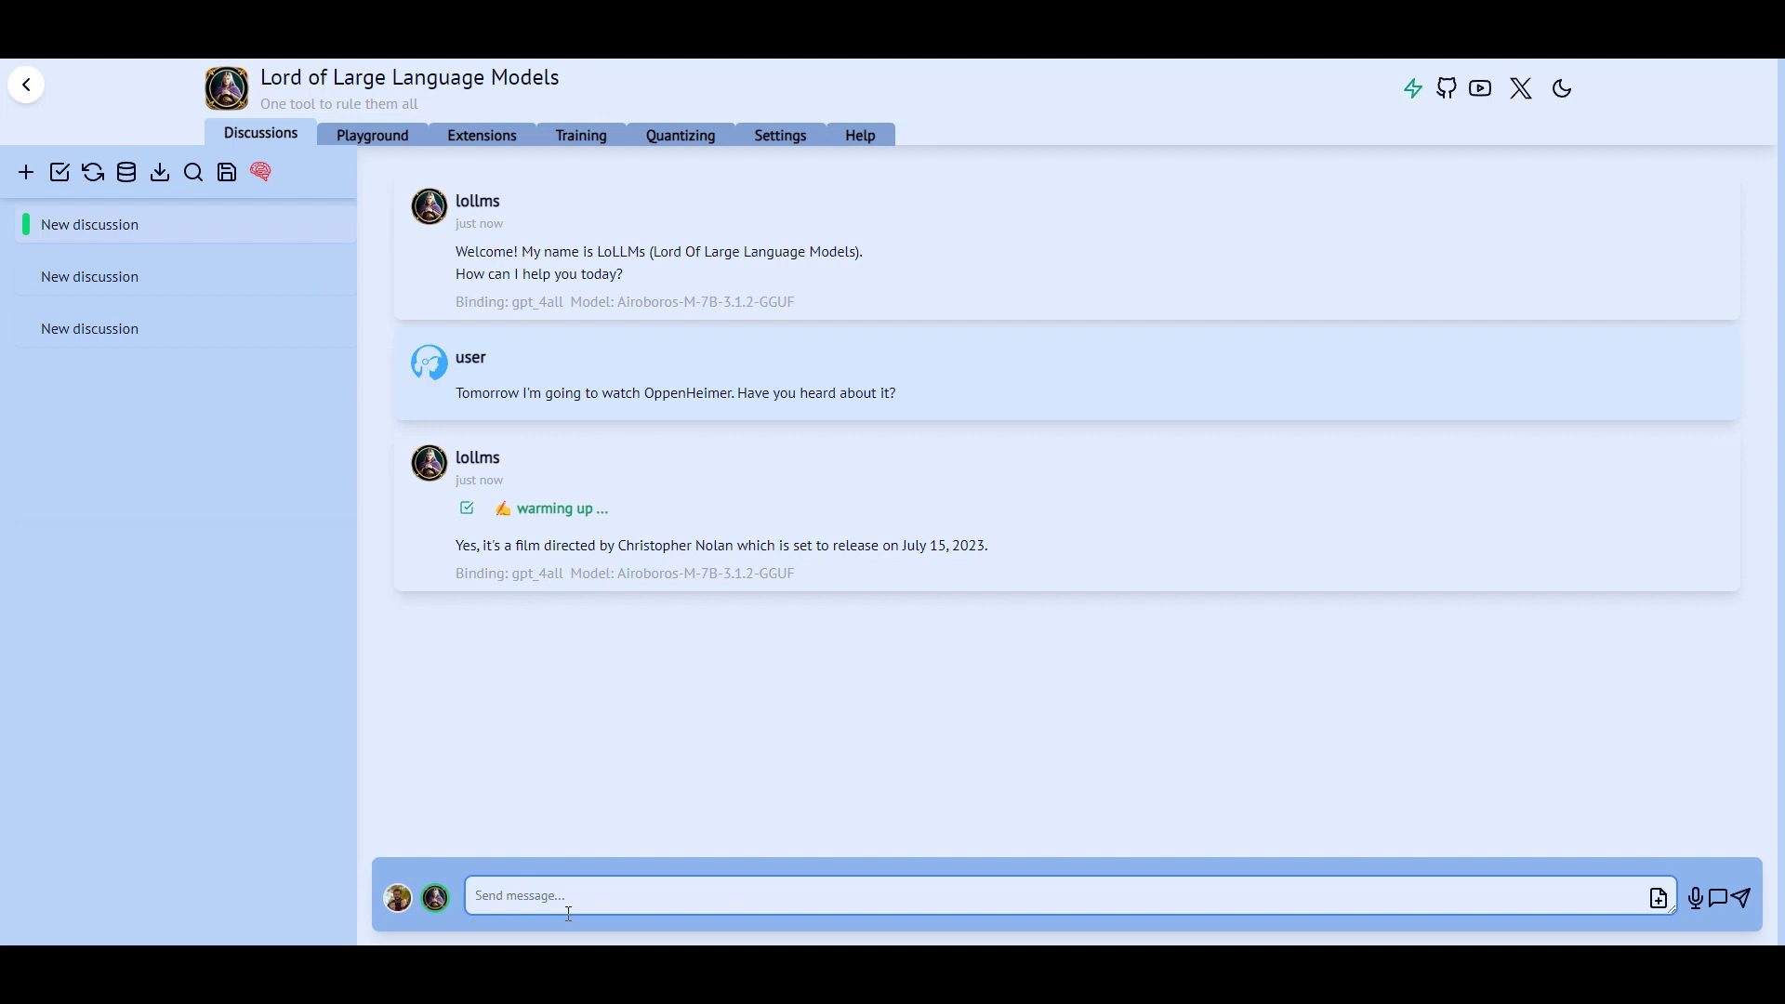
Send the follow-up messages "Well, it was already released" and "What do you know about that movie?", one after the other's reply
{"action": "type", "text": "Well, it was already released"}
{"action": "key", "text": "Return"}
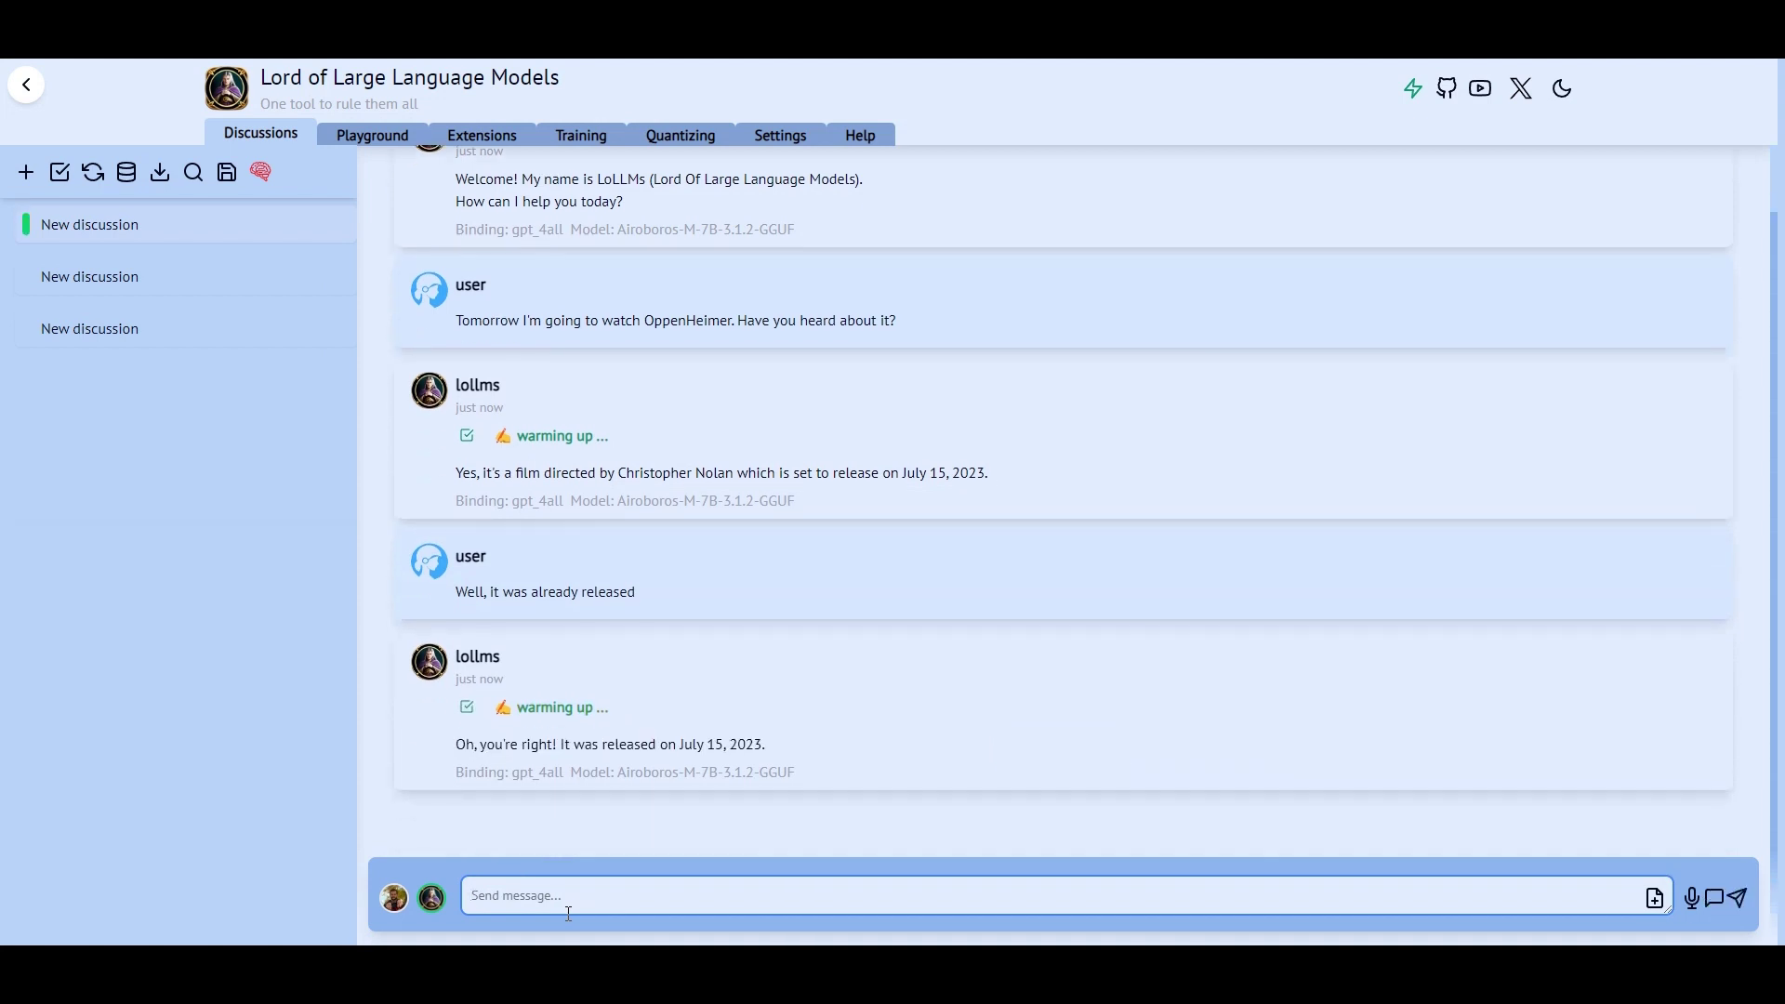
{"action": "type", "text": "What do you know about that movie?"}
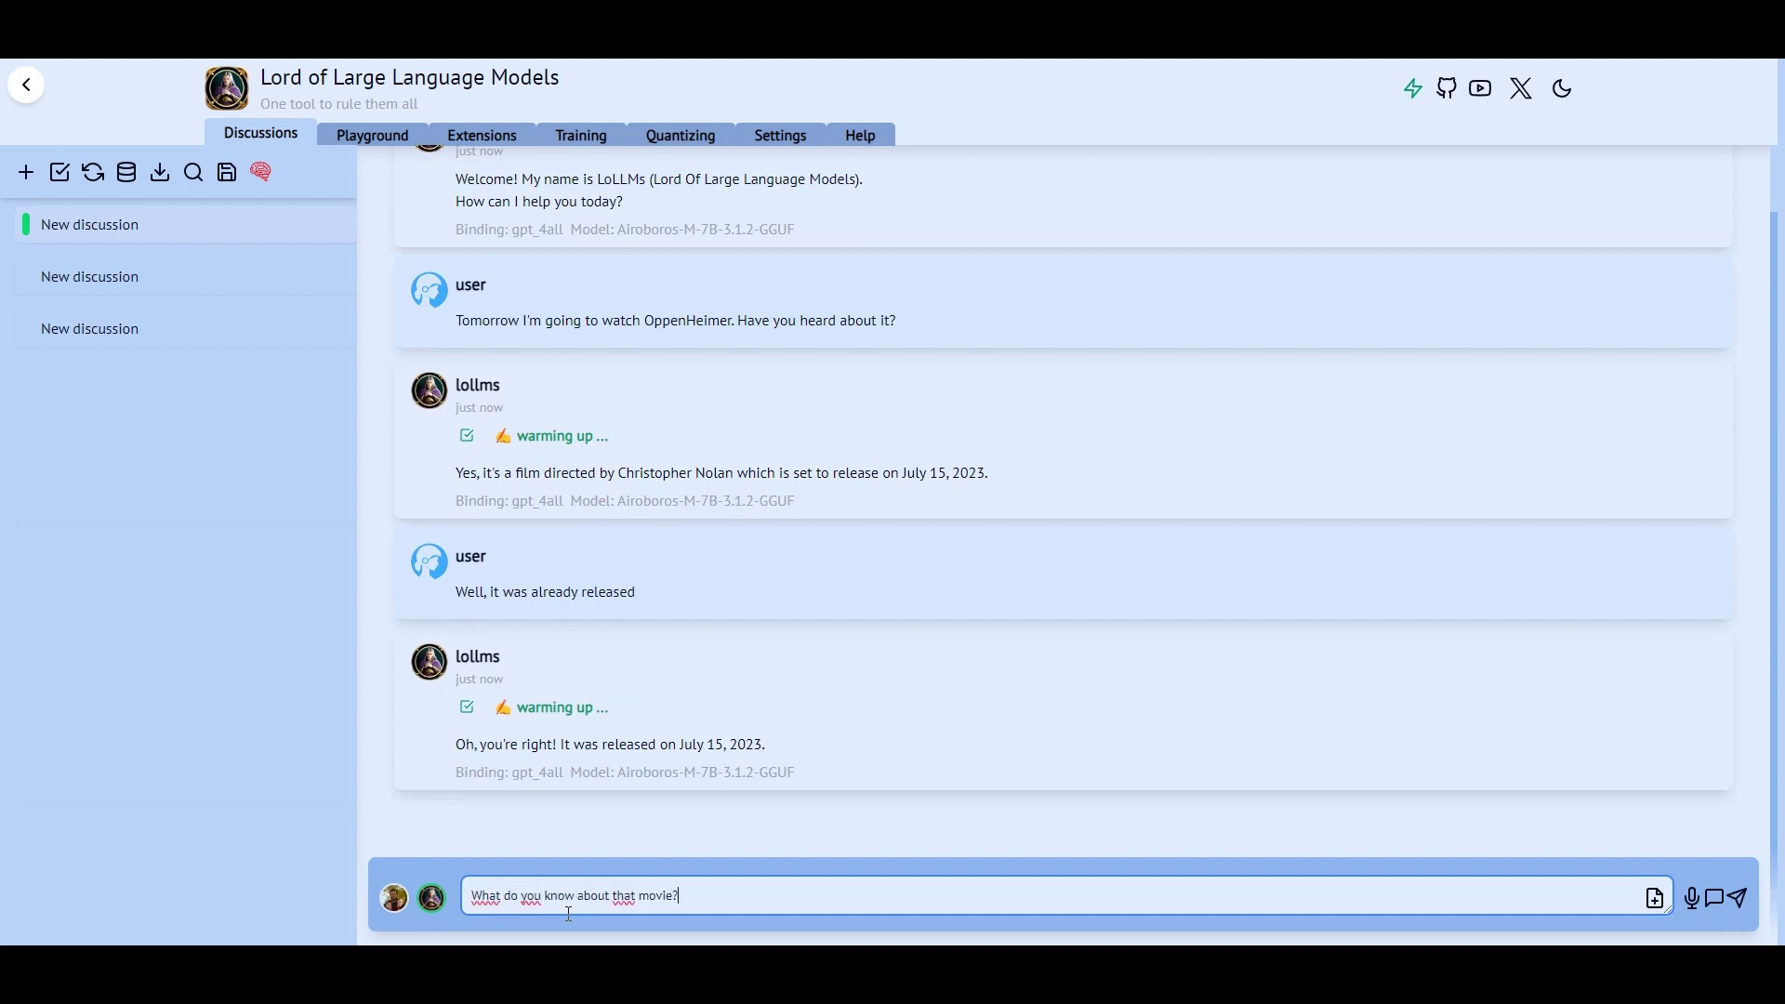
{"action": "key", "text": "Return"}
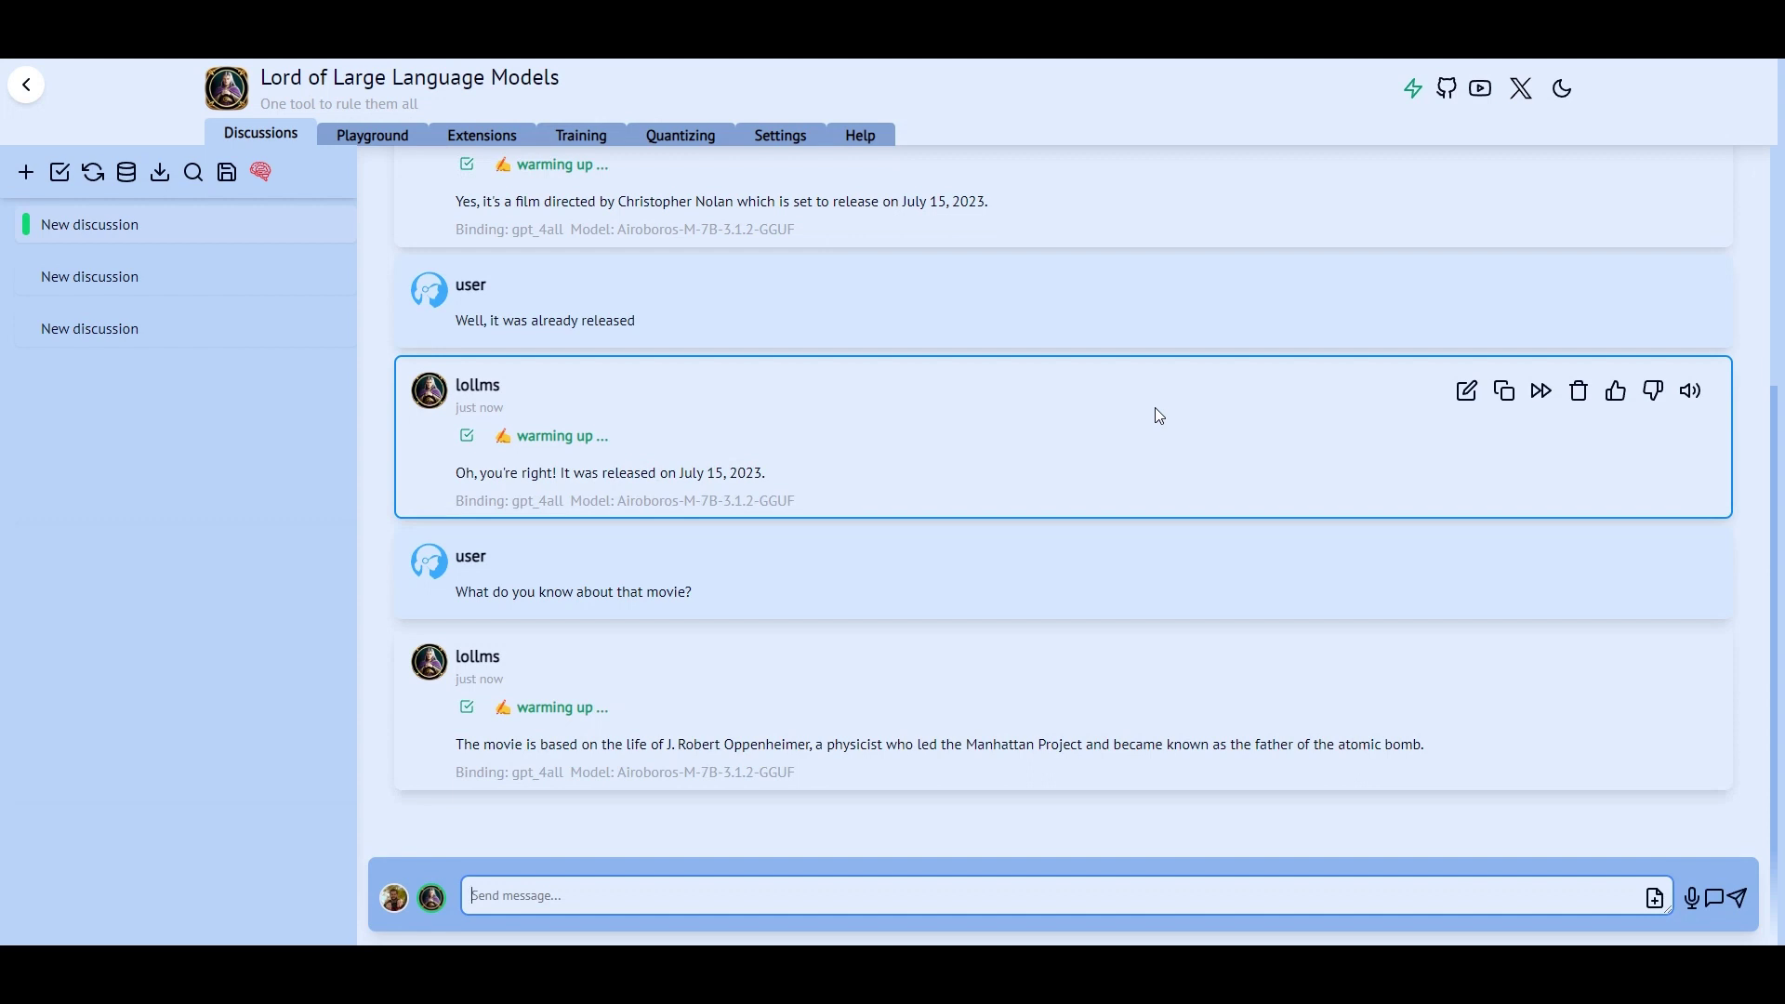
Switch to the poem discussion and back to the movie discussion, and activate long term memory
{"action": "left_click", "coordinate": [176, 276]}
{"action": "left_click", "coordinate": [205, 227]}
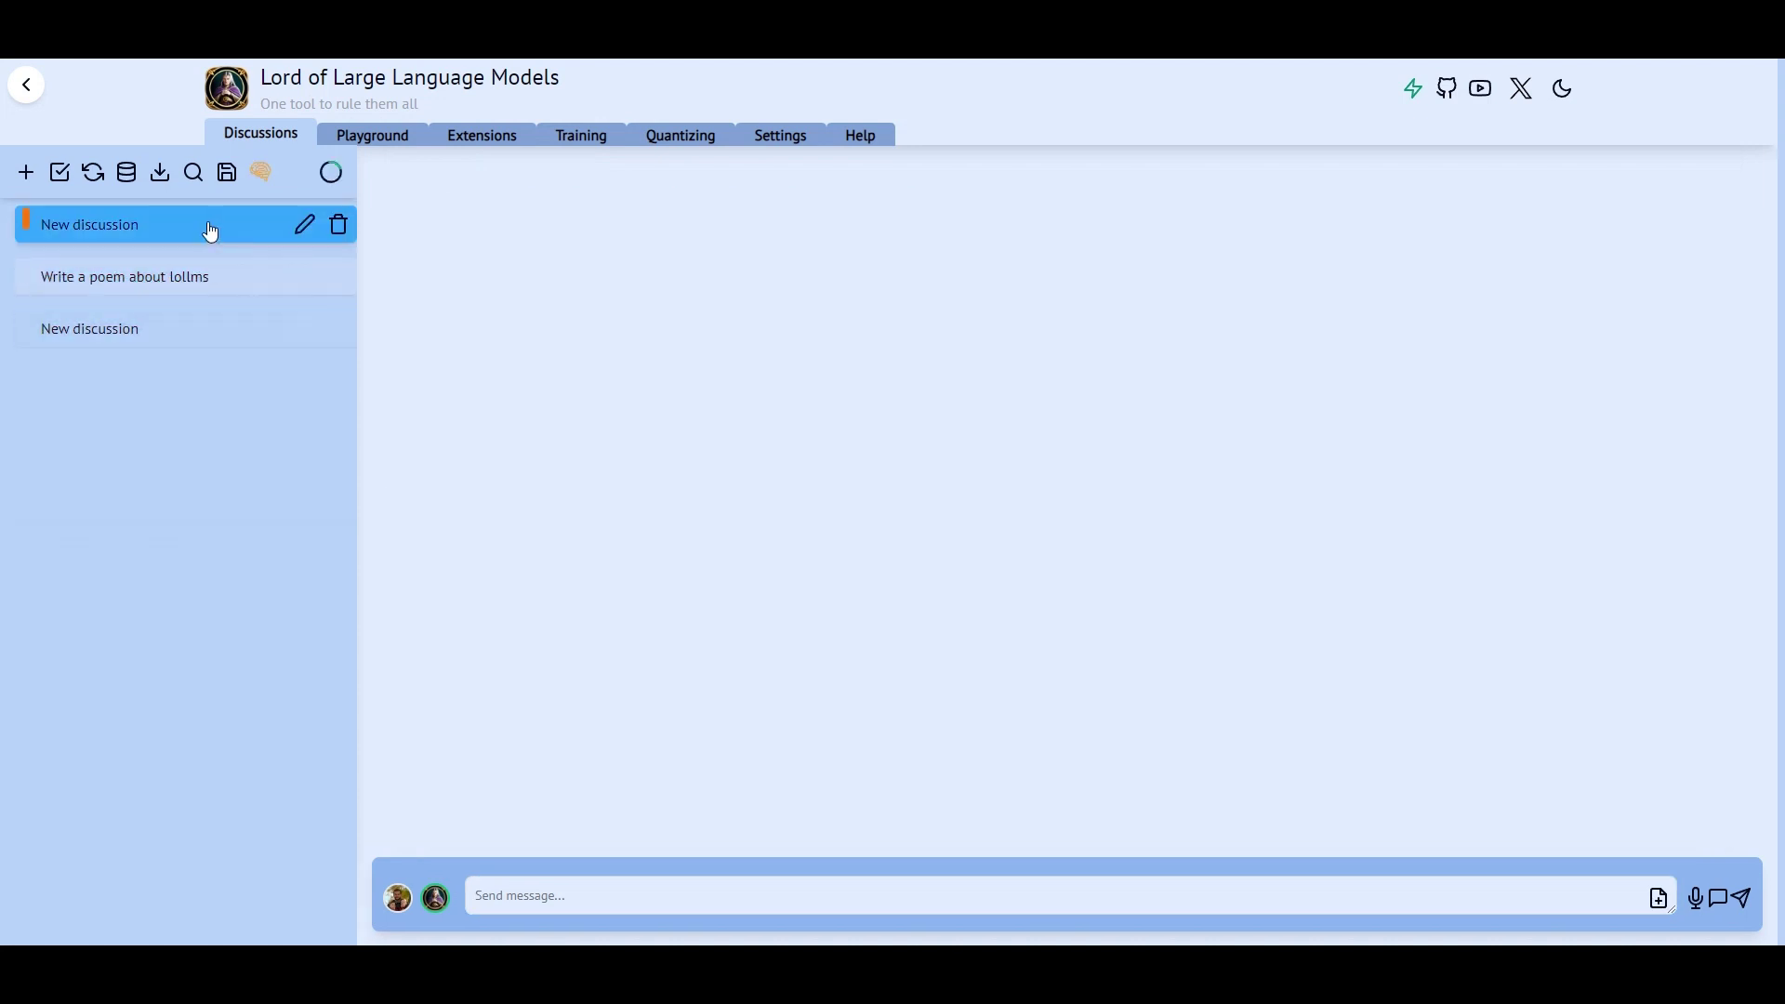
{"action": "left_click", "coordinate": [260, 173]}
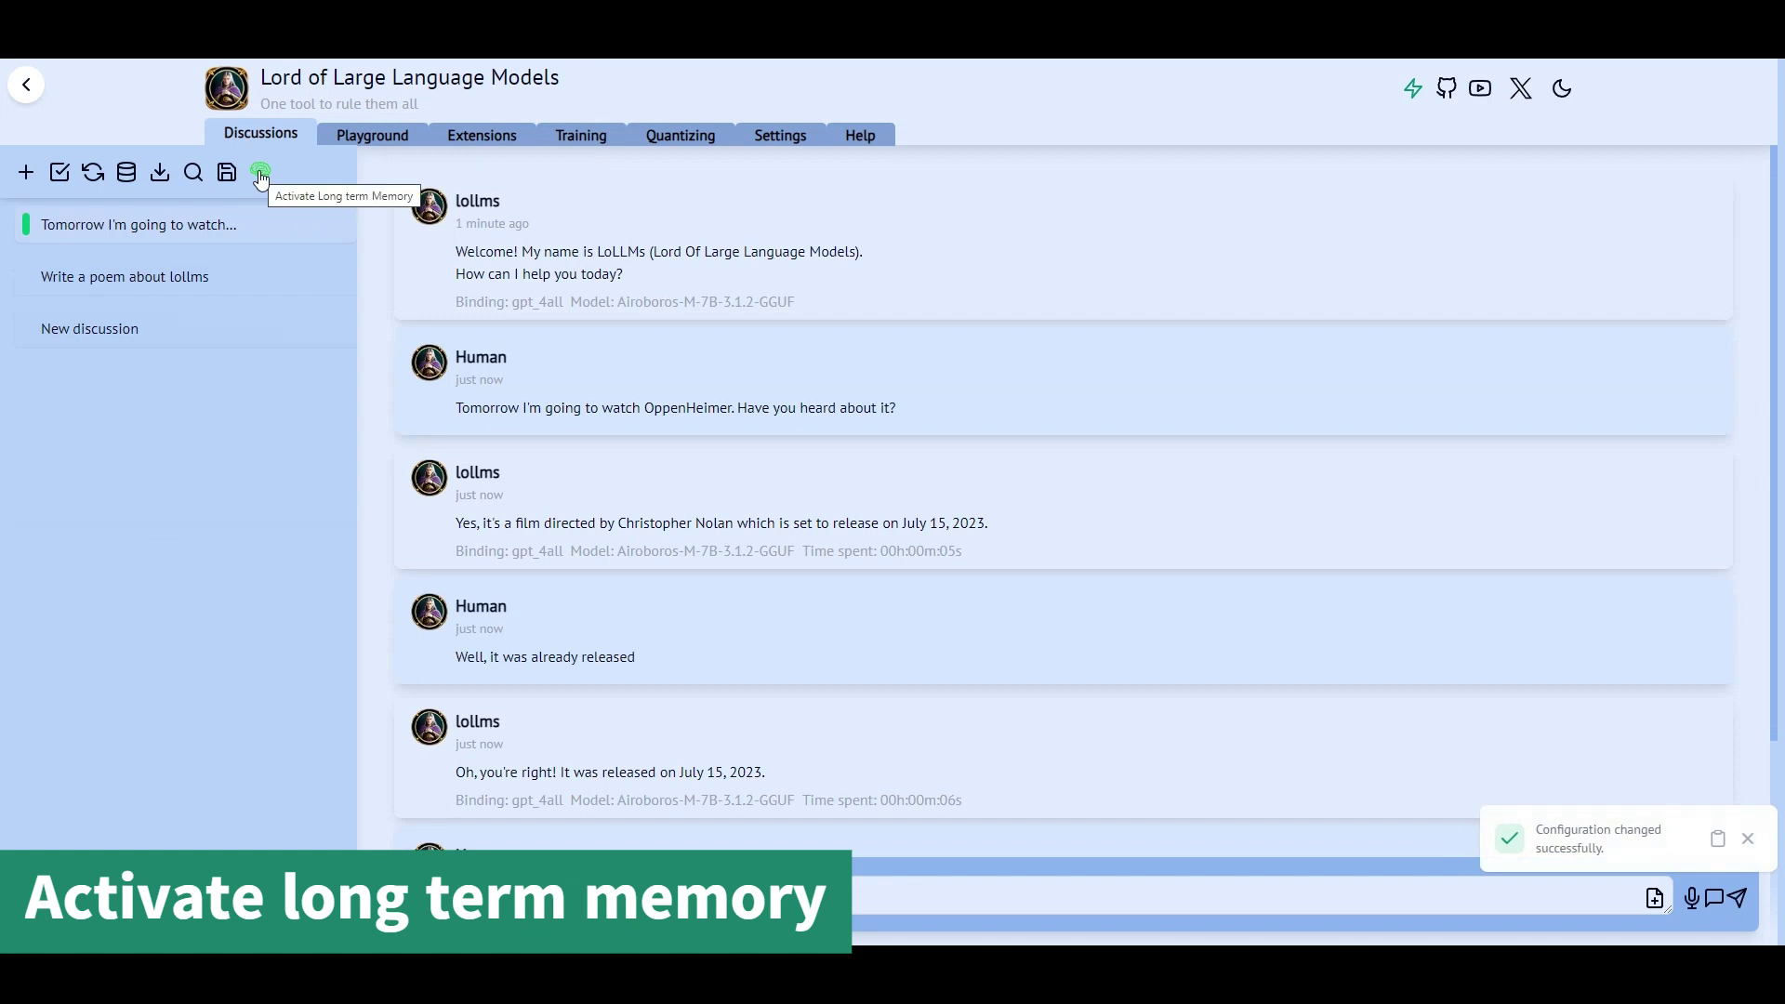
Create a new discussion and send "What did we say about OppenHeimer last time?"
{"action": "left_click", "coordinate": [26, 173]}
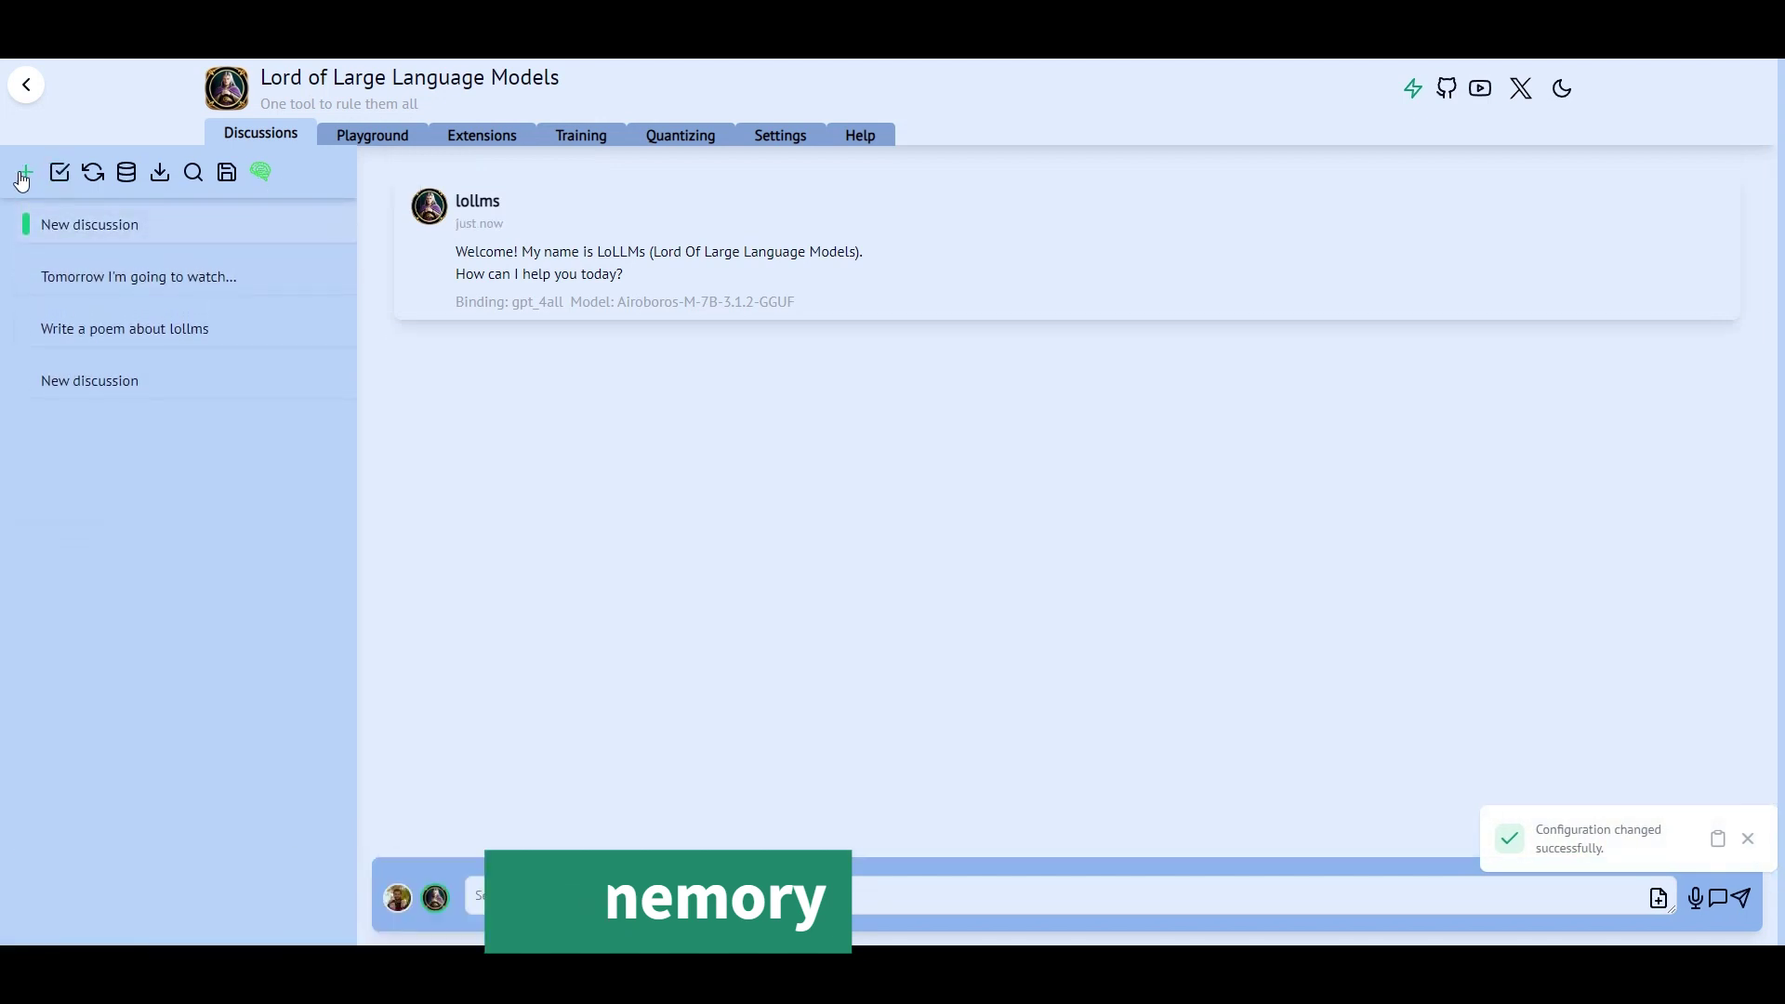
{"action": "left_click", "coordinate": [594, 907]}
{"action": "type", "text": "W"}
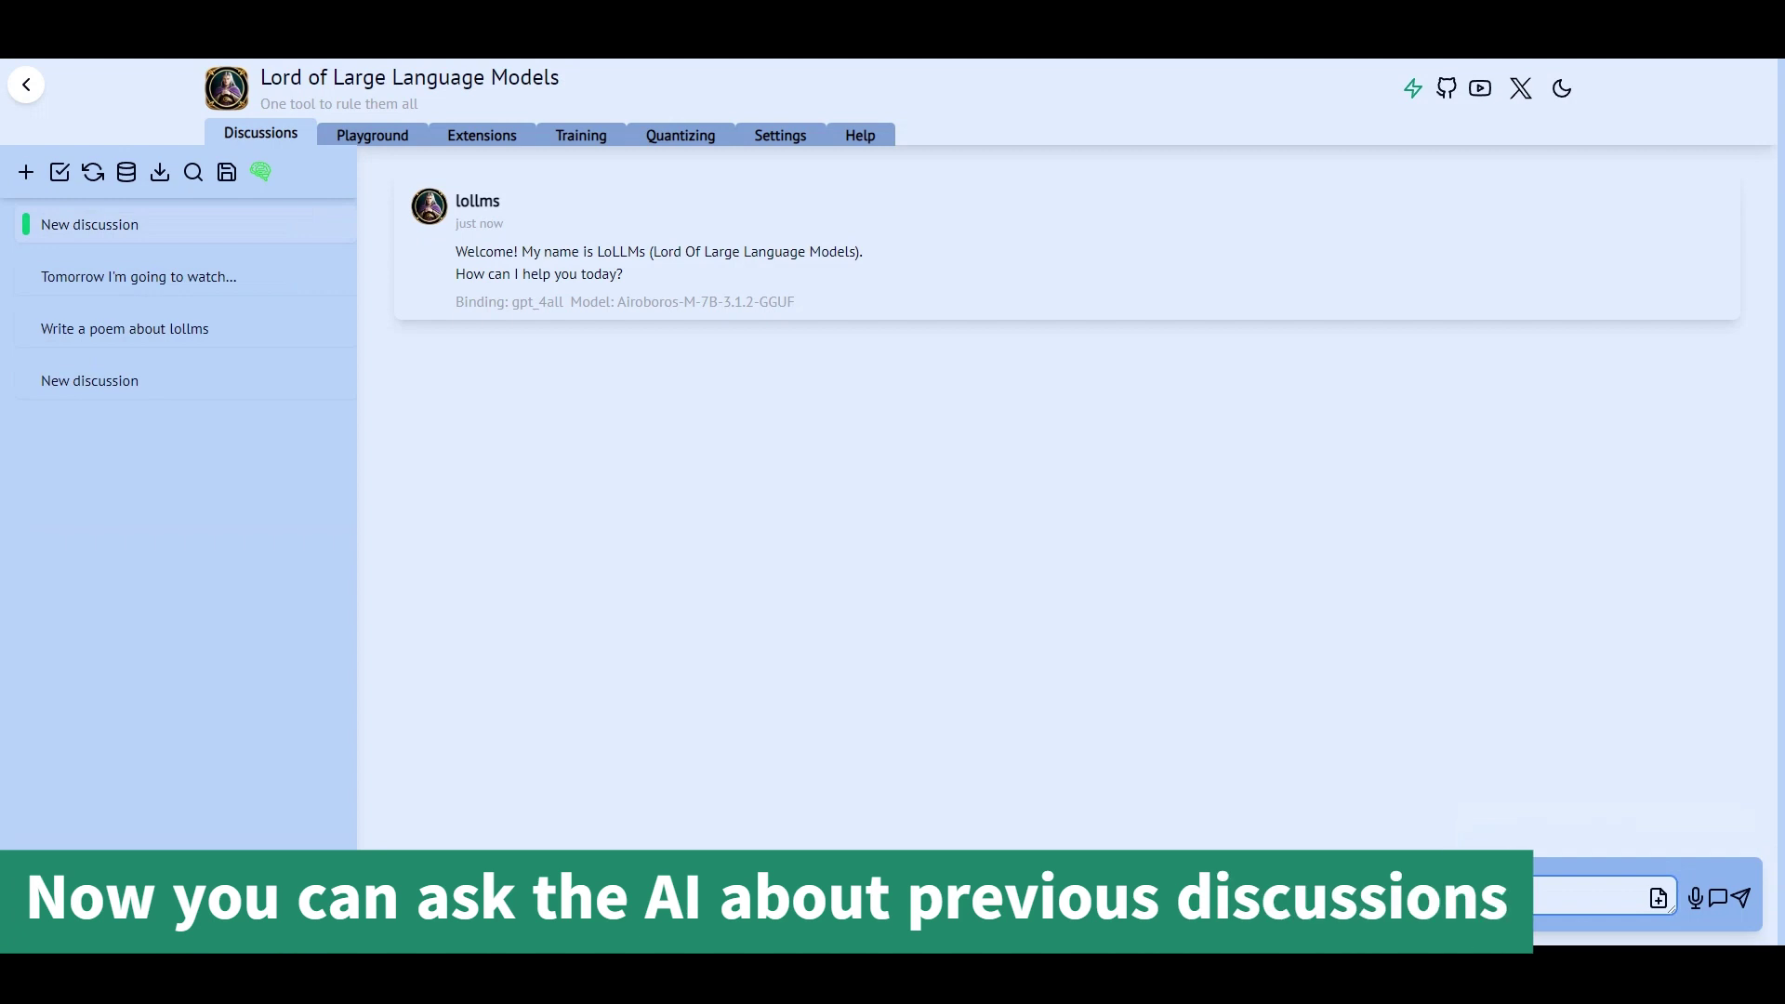
{"action": "type", "text": "hat did we "}
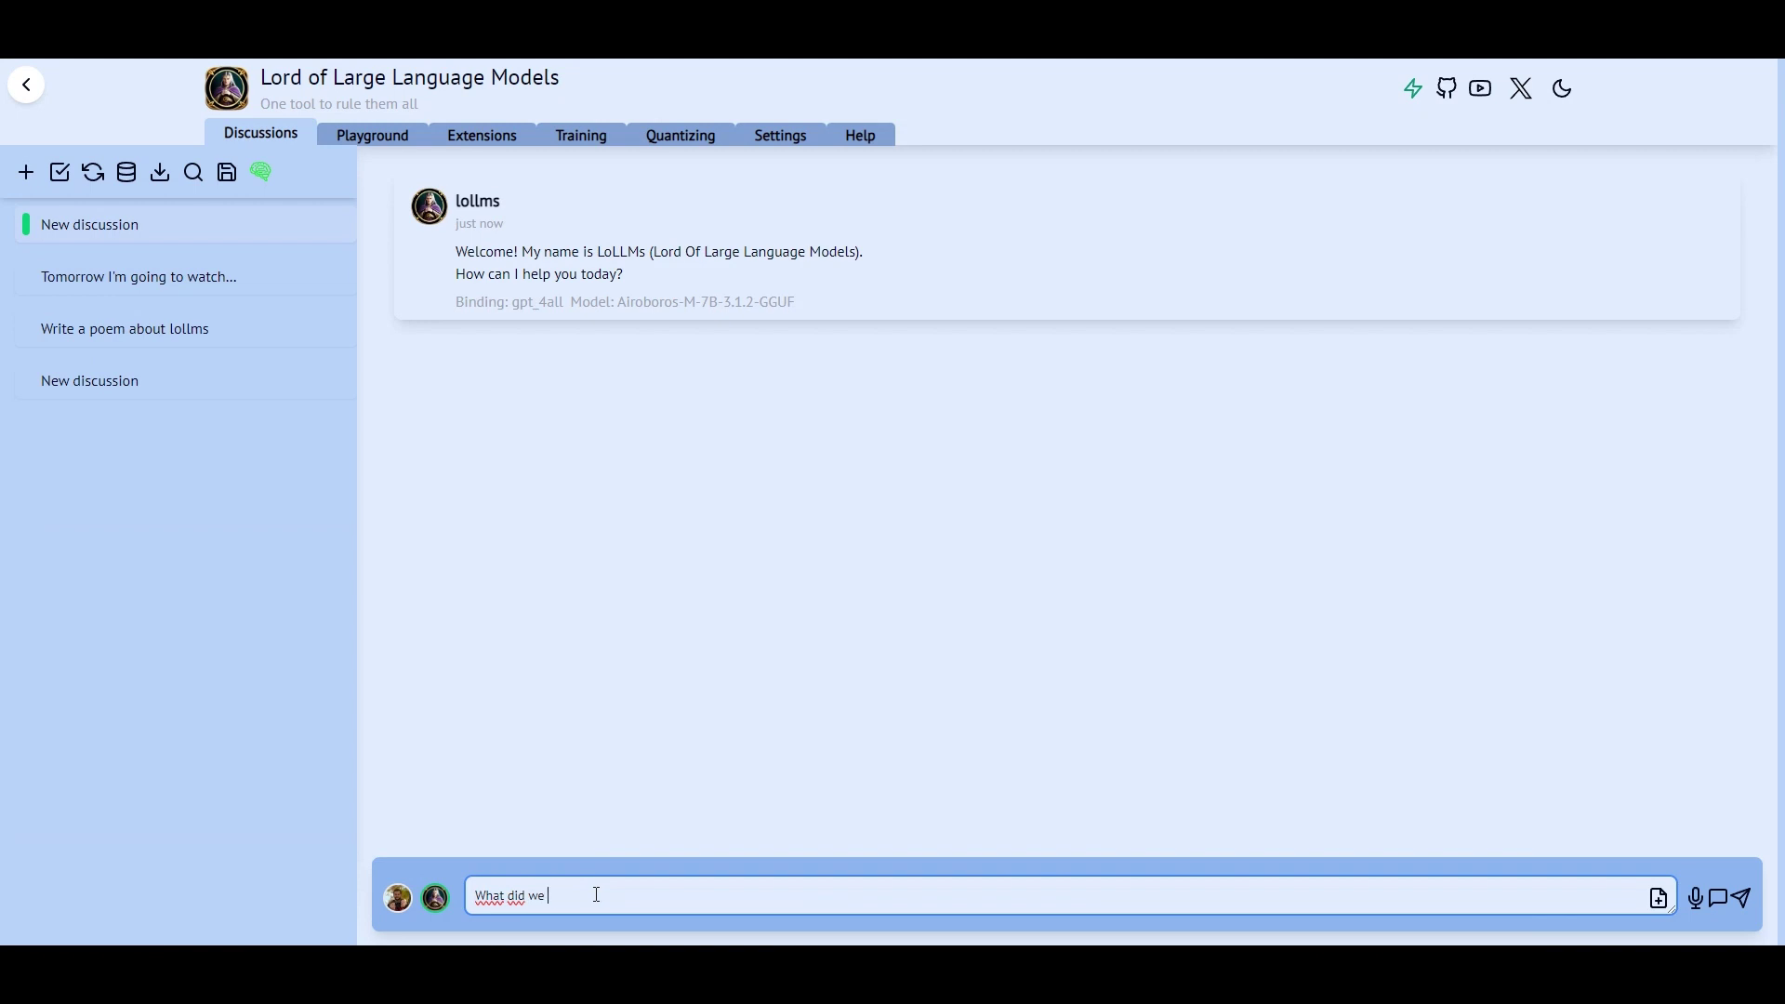
{"action": "type", "text": "say about OppenHeimer last time?"}
{"action": "key", "text": "Return"}
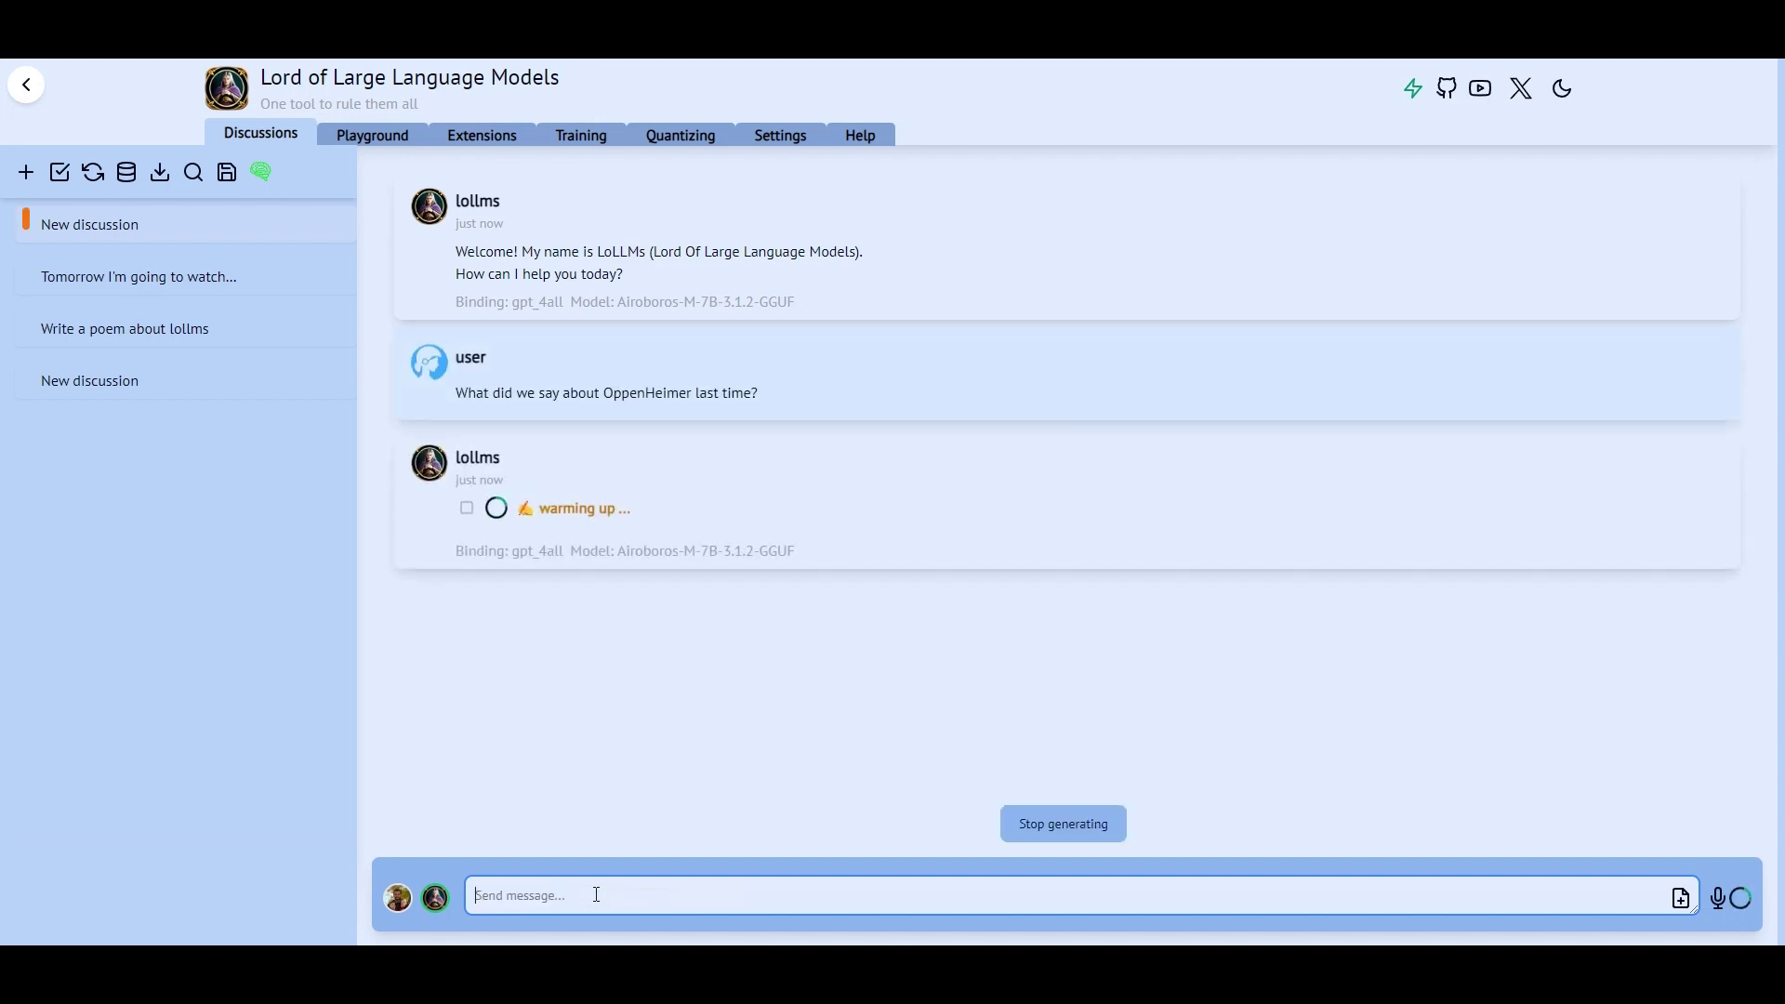